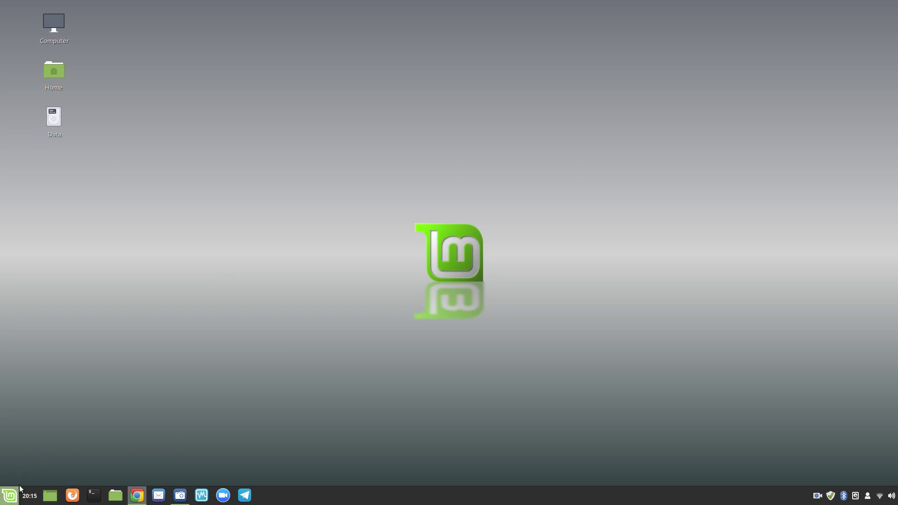
# Step: Remove the Debian Sid machine from VirtualBox, deleting all of its files
pyautogui.click(201, 495)
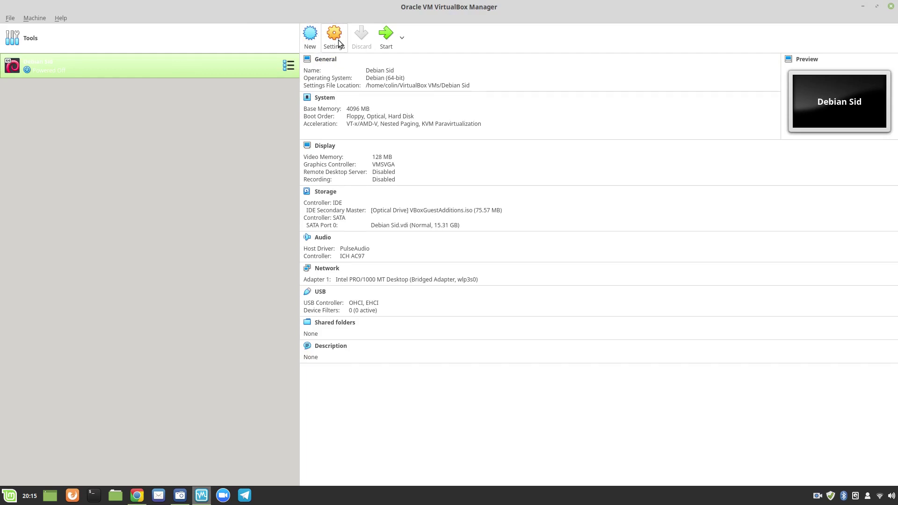
pyautogui.rightClick(115, 78)
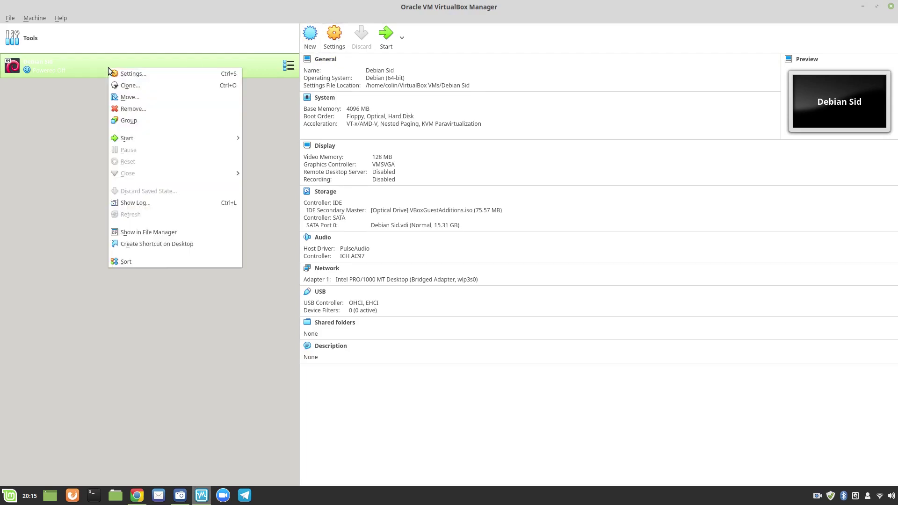
pyautogui.click(135, 110)
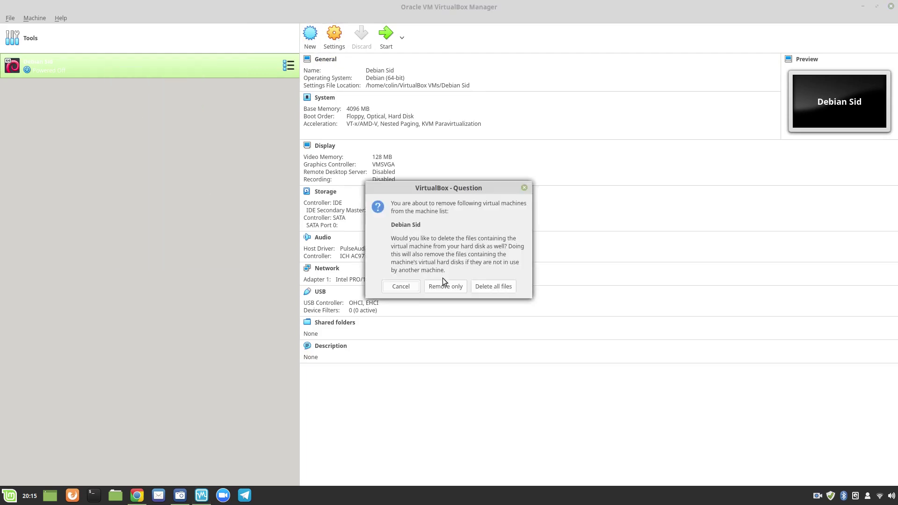
pyautogui.click(492, 287)
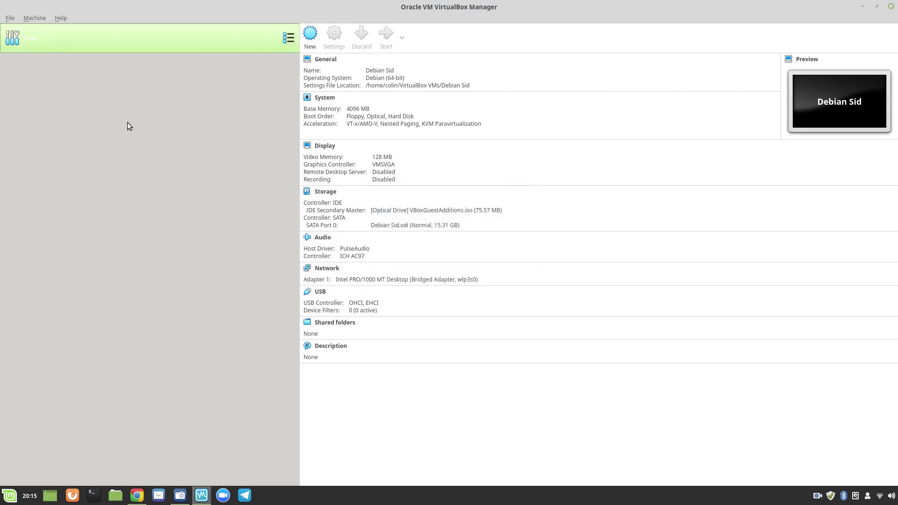
pyautogui.click(408, 36)
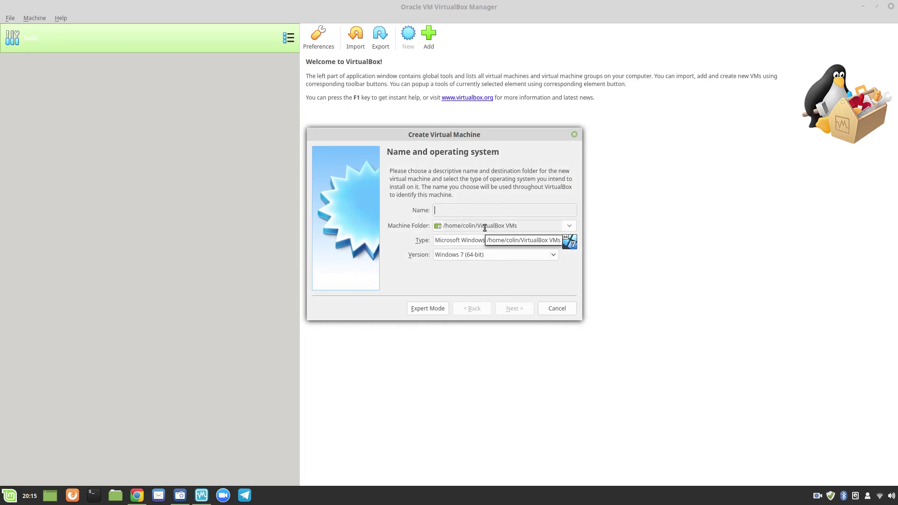
# Step: Name the new machine 'Debian' and raise its memory allocation
pyautogui.write('Debian')
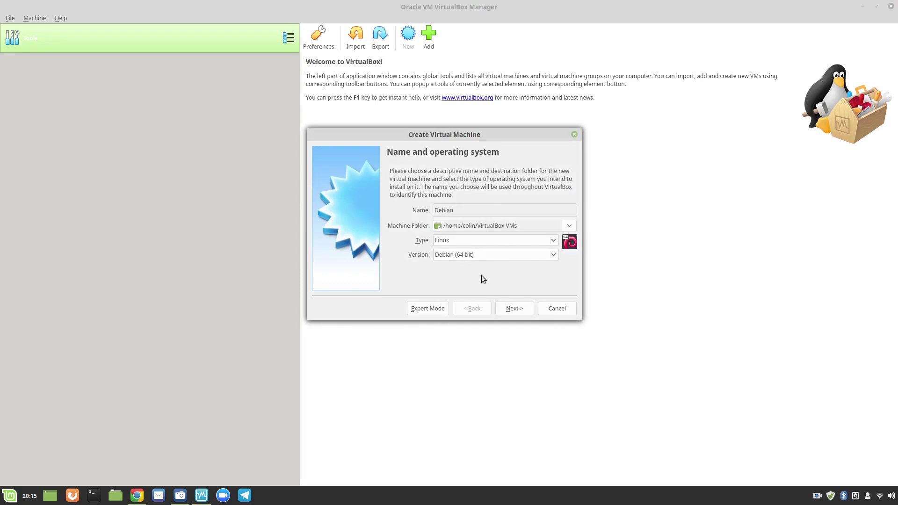
pyautogui.click(514, 309)
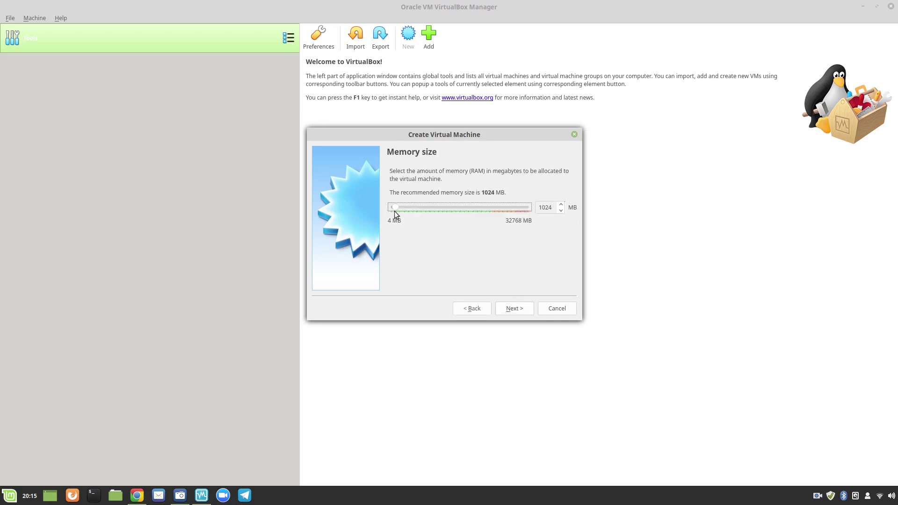
pyautogui.moveTo(394, 208); pyautogui.dragTo(416, 209)
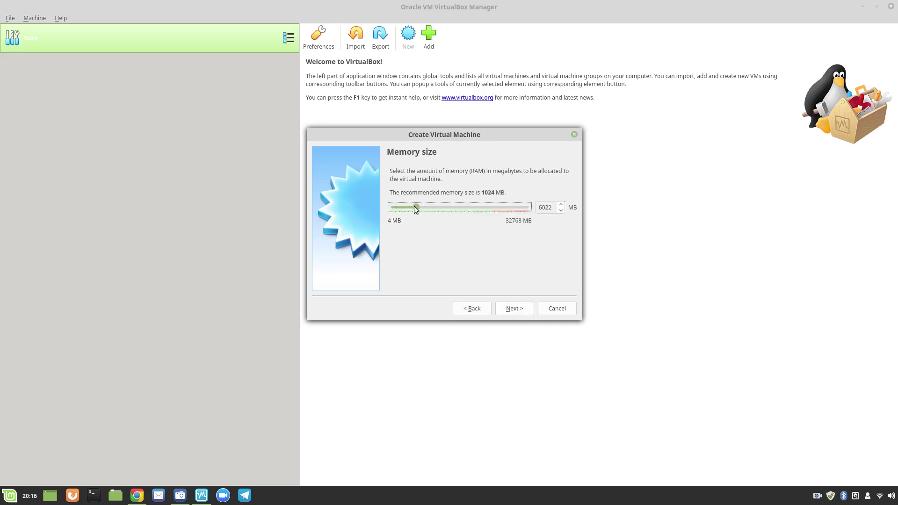
# Step: Give it a new 15.79 GB virtual hard disk and finish creating the machine
pyautogui.click(523, 312)
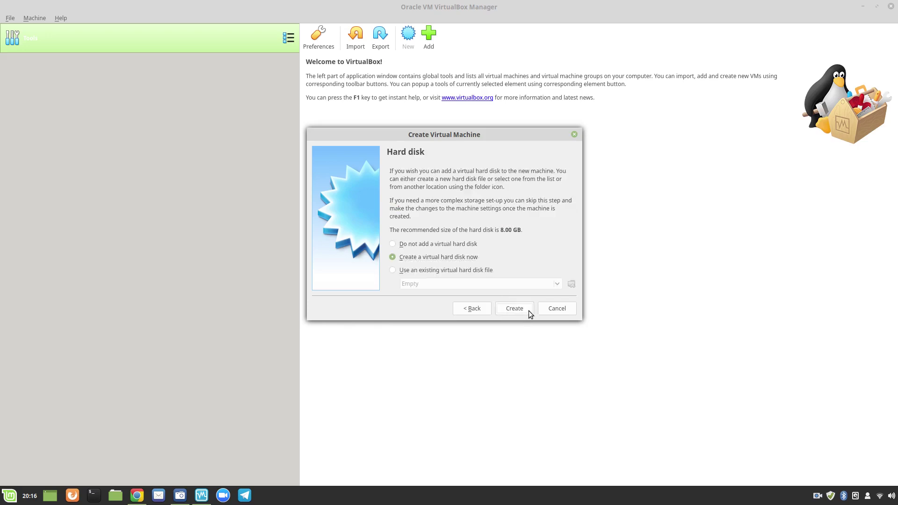
pyautogui.click(528, 311)
pyautogui.click(525, 310)
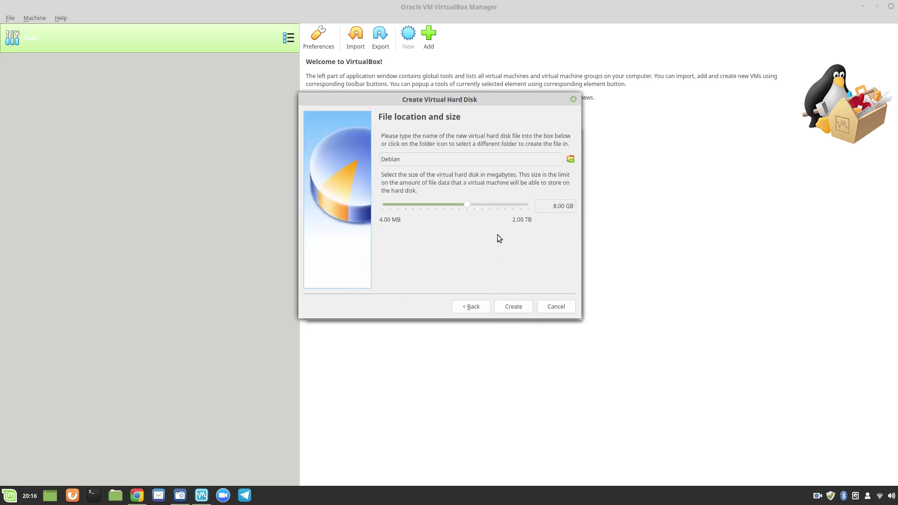
pyautogui.moveTo(466, 206); pyautogui.dragTo(473, 205)
pyautogui.click(515, 307)
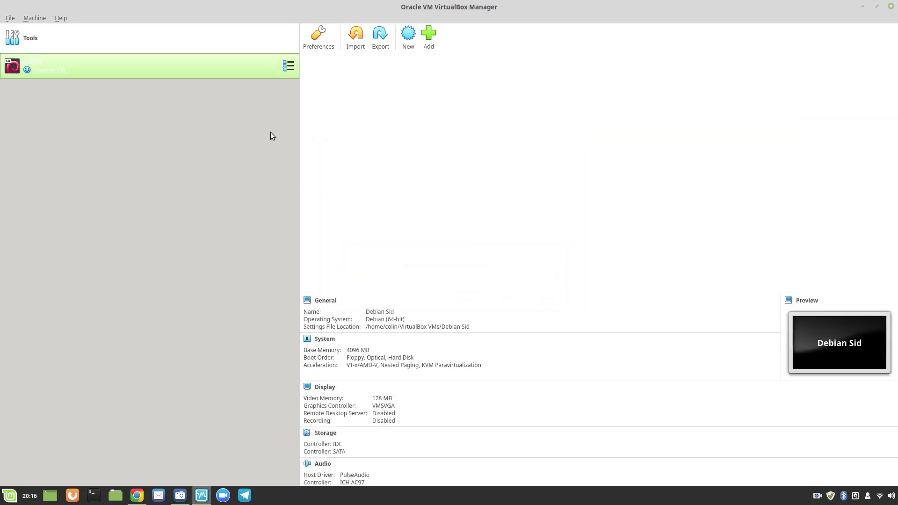
# Step: In the Debian machine's display settings, enable 3D acceleration and set 128 MB video memory
pyautogui.rightClick(110, 65)
pyautogui.click(129, 68)
pyautogui.click(307, 144)
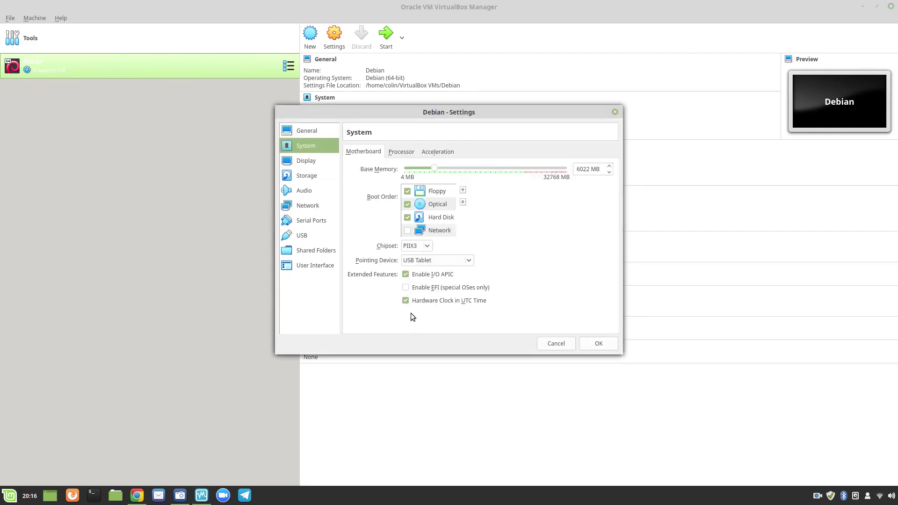
pyautogui.click(302, 160)
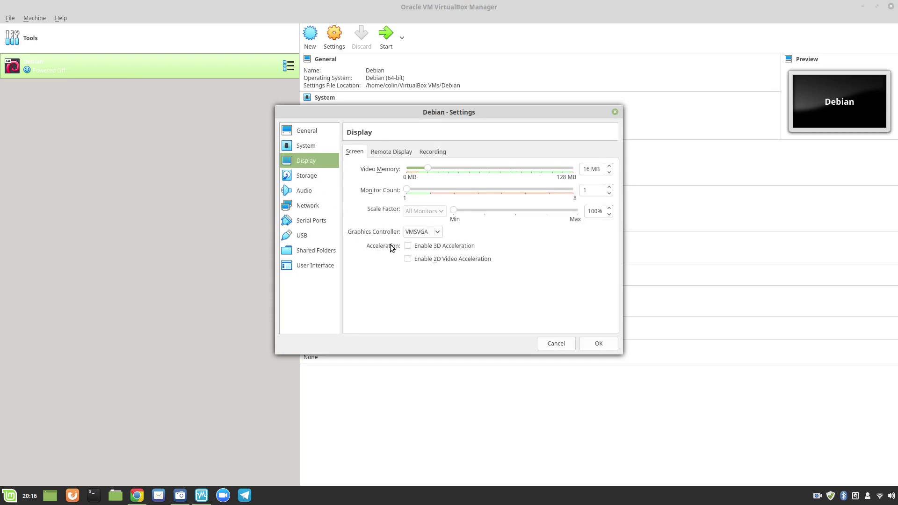
pyautogui.click(408, 246)
pyautogui.moveTo(426, 168); pyautogui.dragTo(581, 172)
# Step: Insert mini.iso into the machine's empty optical drive
pyautogui.click(307, 176)
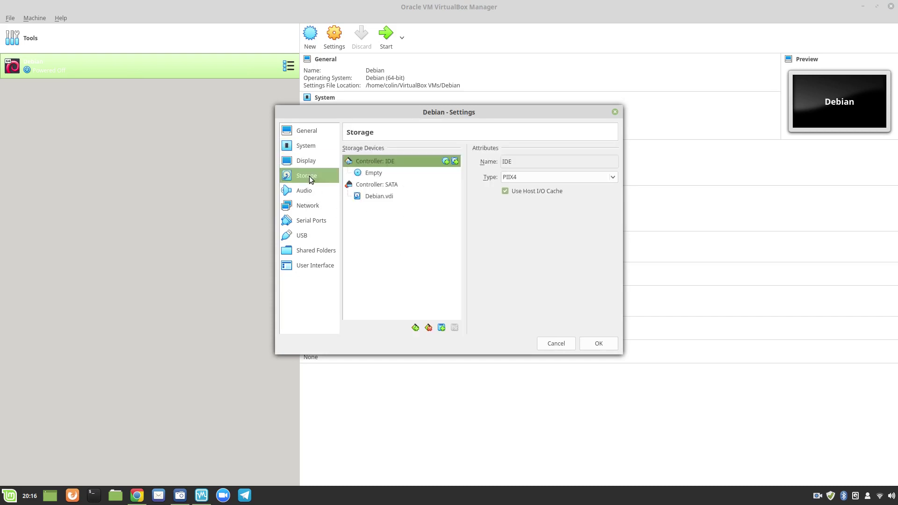
pyautogui.click(372, 174)
pyautogui.click(611, 161)
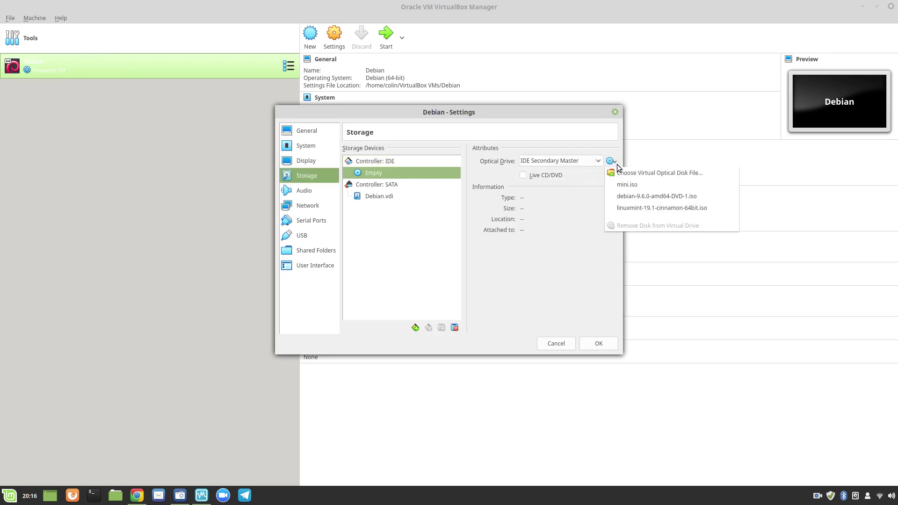
pyautogui.click(651, 185)
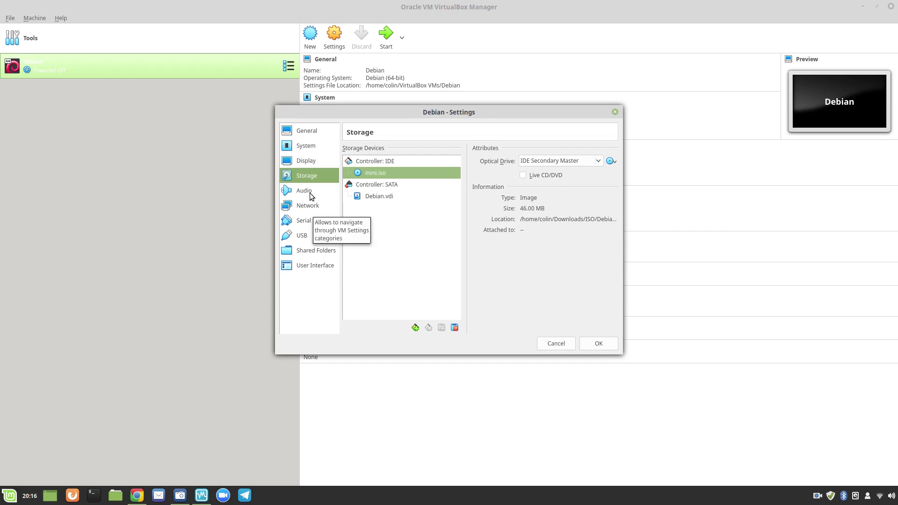
# Step: Attach network adapter 1 as Bridged Adapter on wlp3s0 and save the settings
pyautogui.click(301, 206)
pyautogui.click(449, 181)
pyautogui.click(434, 204)
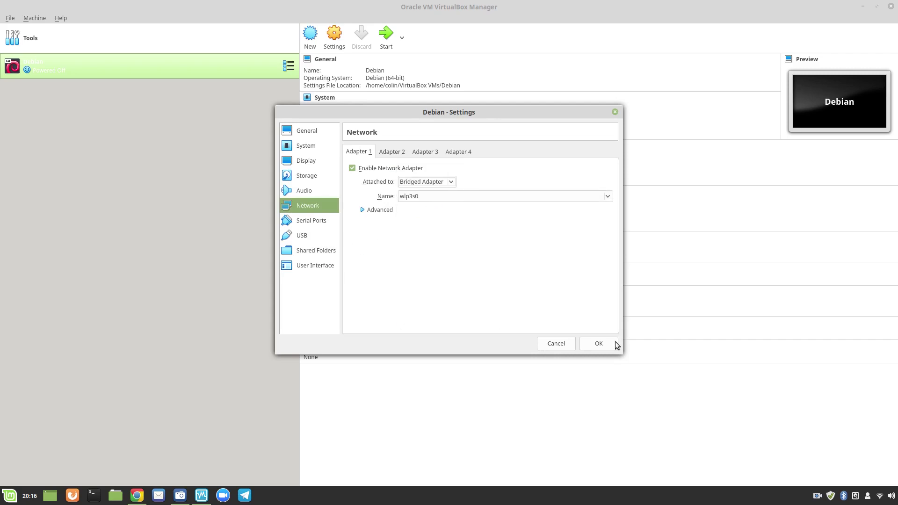
pyautogui.click(593, 344)
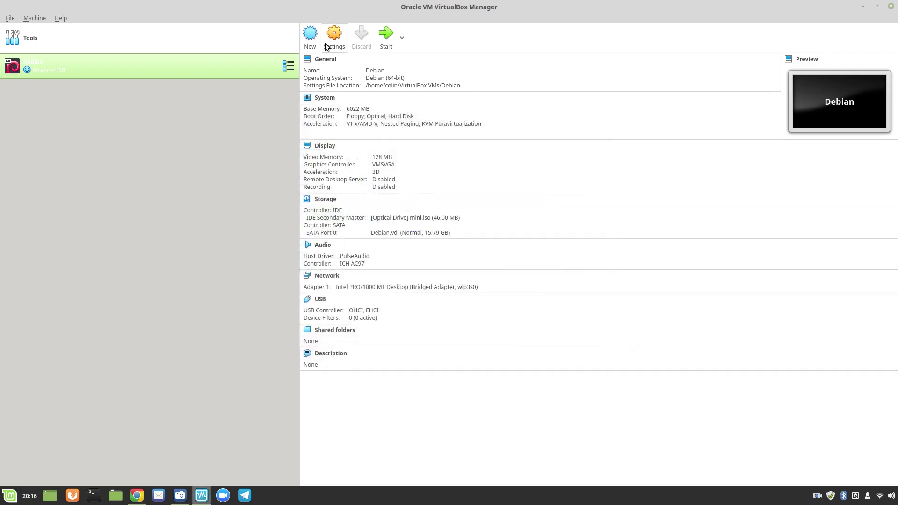
# Step: Tick Enable EFI in the Debian machine's system settings and start the VM
pyautogui.rightClick(179, 72)
pyautogui.click(202, 77)
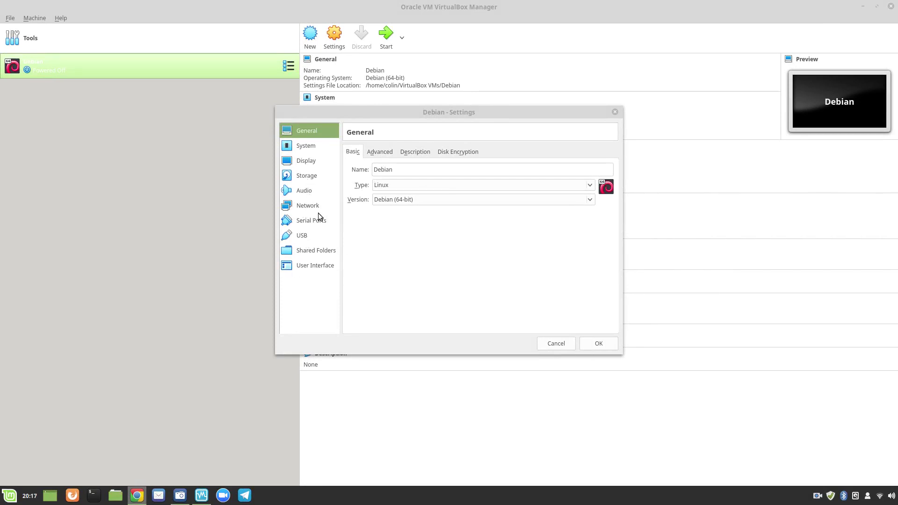
pyautogui.click(308, 177)
pyautogui.click(305, 148)
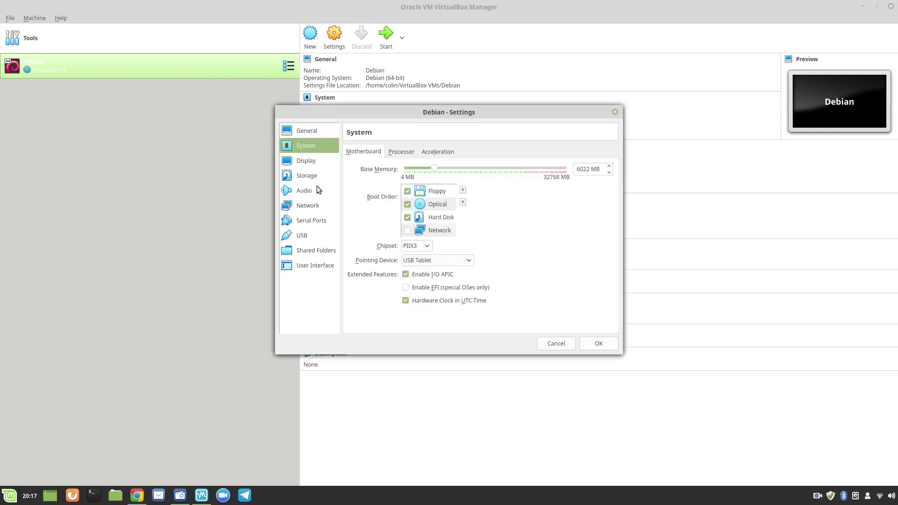
pyautogui.click(405, 288)
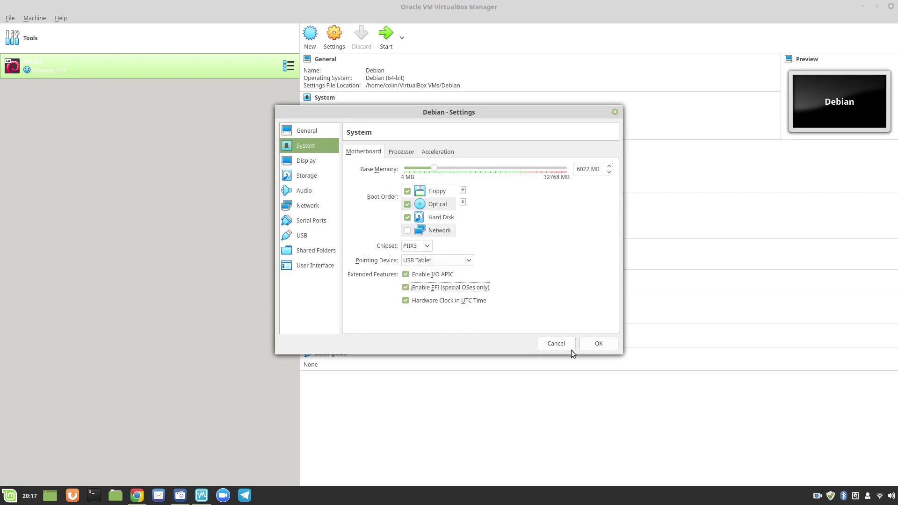
pyautogui.click(597, 344)
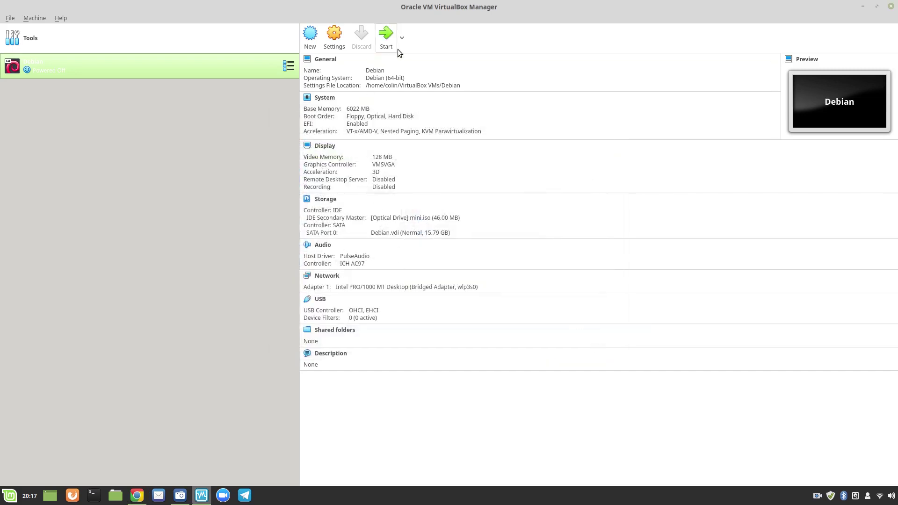
pyautogui.click(387, 39)
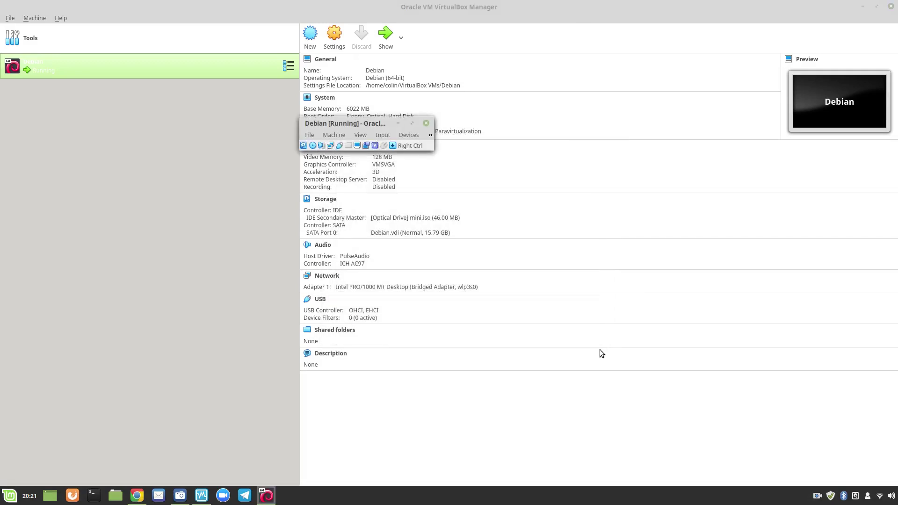
# Step: Untick Enable EFI and reboot the Debian VM into the installer menu in BIOS mode
pyautogui.click(335, 134)
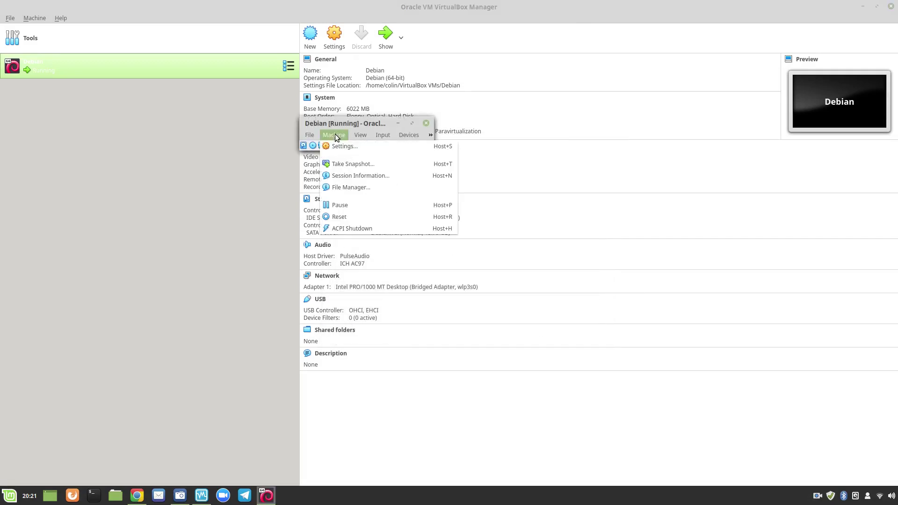
pyautogui.moveTo(310, 135)
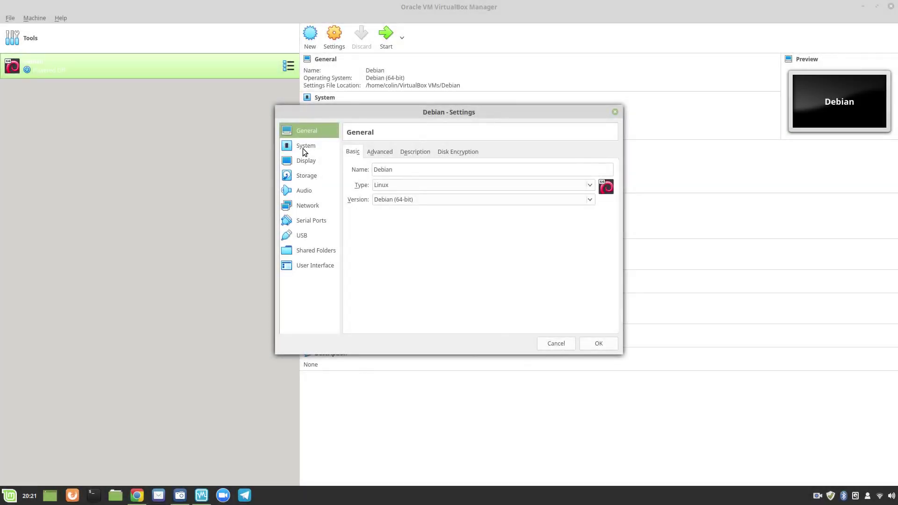
pyautogui.click(304, 149)
pyautogui.click(403, 288)
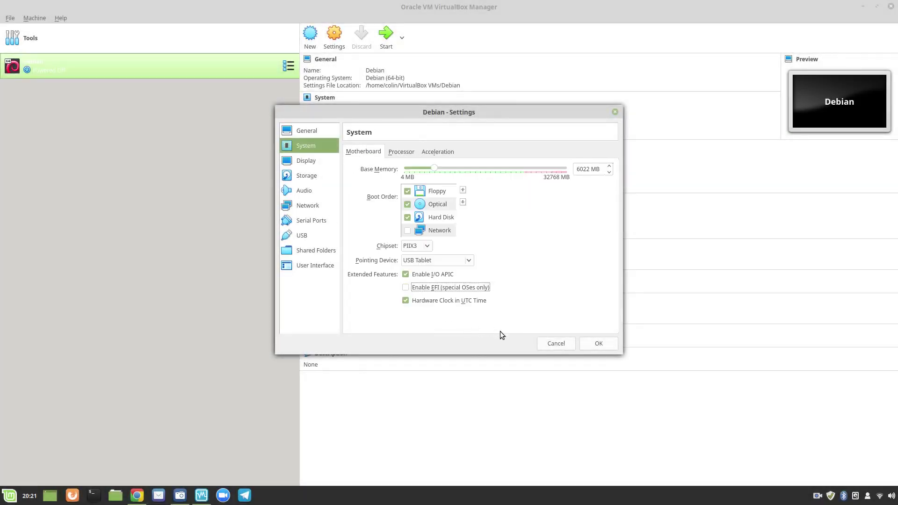
pyautogui.click(597, 345)
pyautogui.click(385, 33)
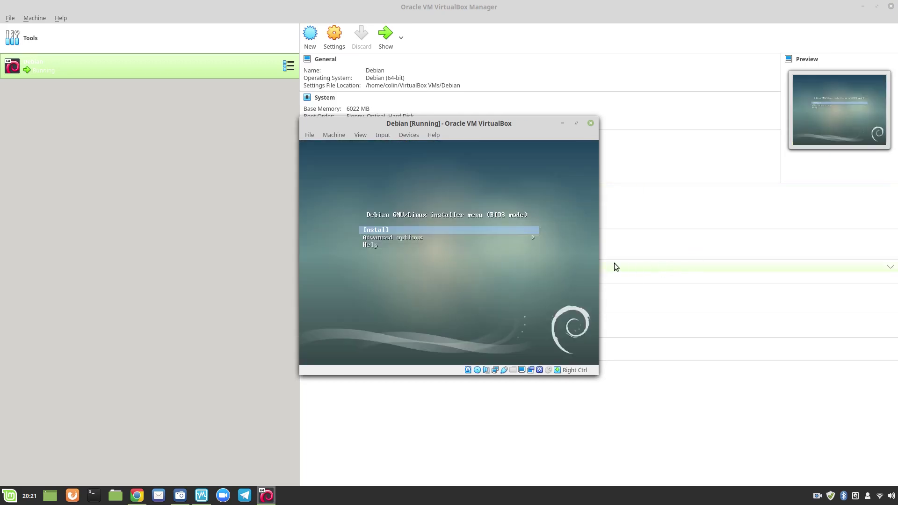
# Step: Switch the VM display to scaled mode and enlarge its window
pyautogui.press('Down')
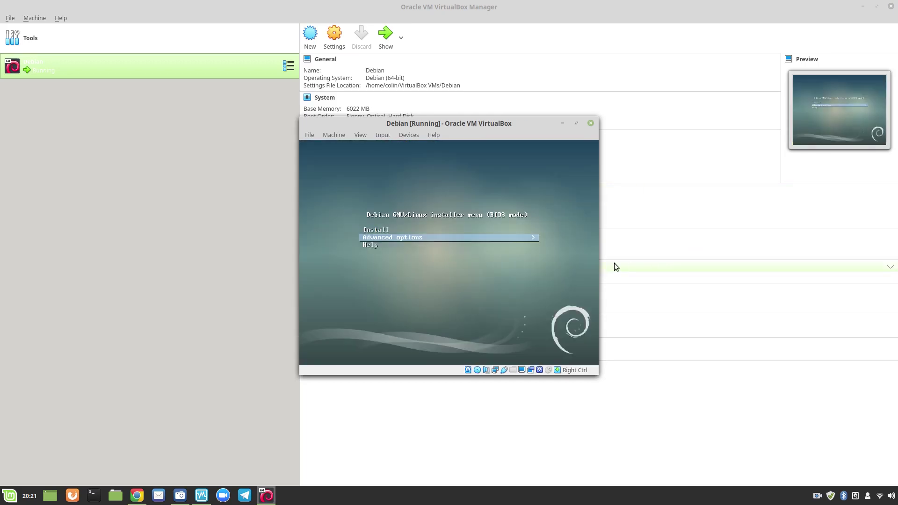
pyautogui.moveTo(306, 121)
pyautogui.mouseDown()
pyautogui.moveTo(112, 78)
pyautogui.moveTo(311, 125)
pyautogui.moveTo(294, 126)
pyautogui.mouseUp()
pyautogui.hotkey('ctrl', 'c')
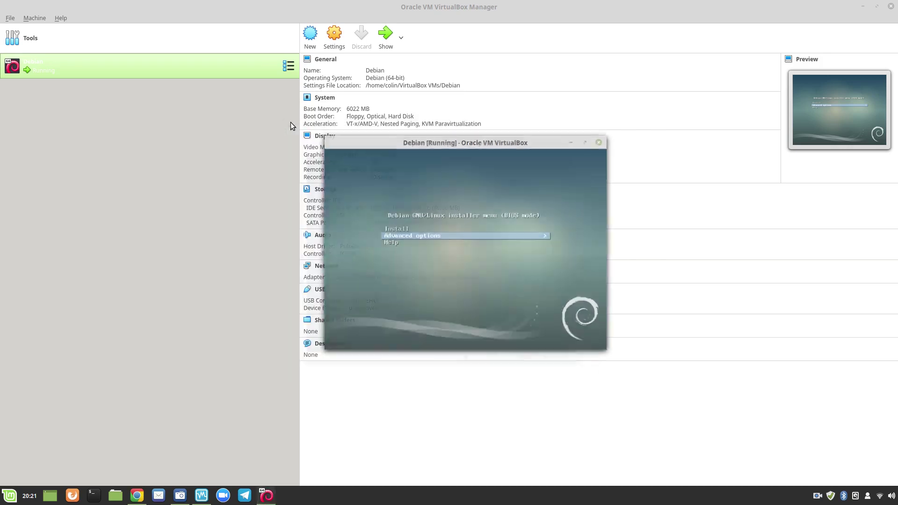
pyautogui.moveTo(326, 138); pyautogui.dragTo(102, 71)
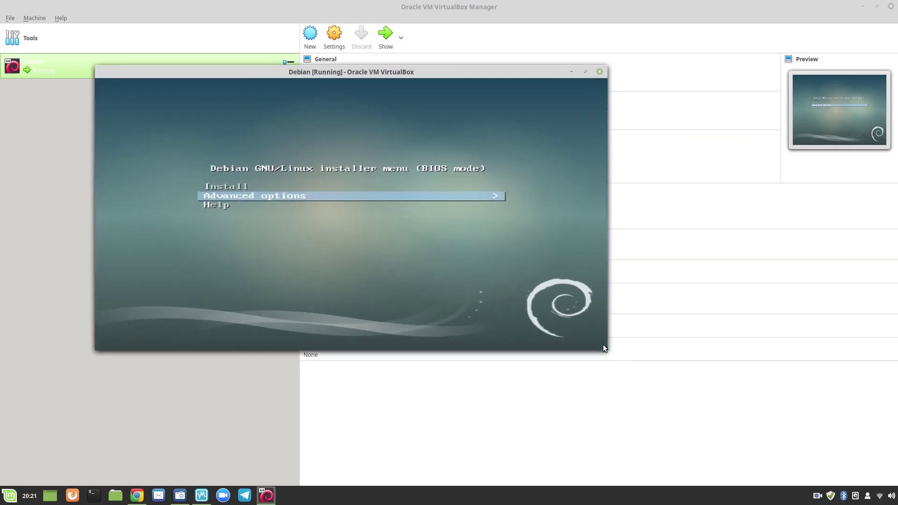
pyautogui.moveTo(607, 350); pyautogui.dragTo(781, 452)
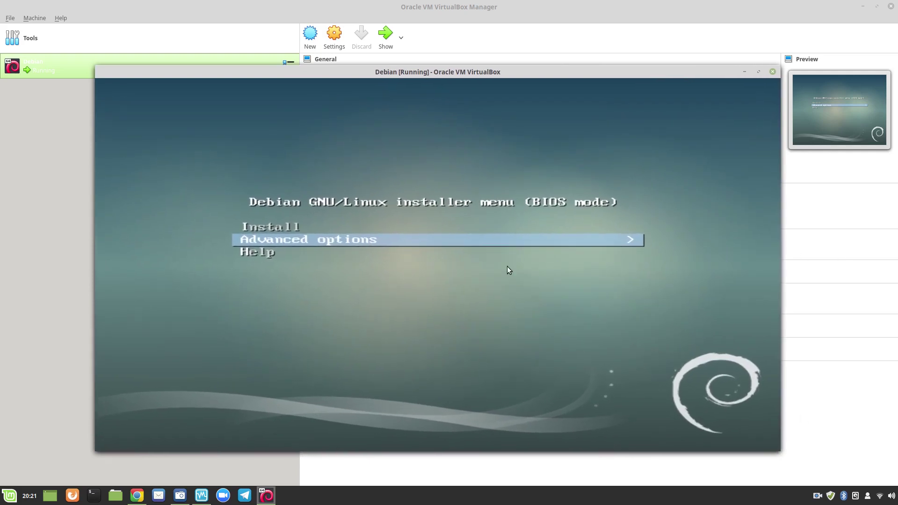
# Step: Launch Expert install from the boot menu's Advanced options
pyautogui.press('Up')
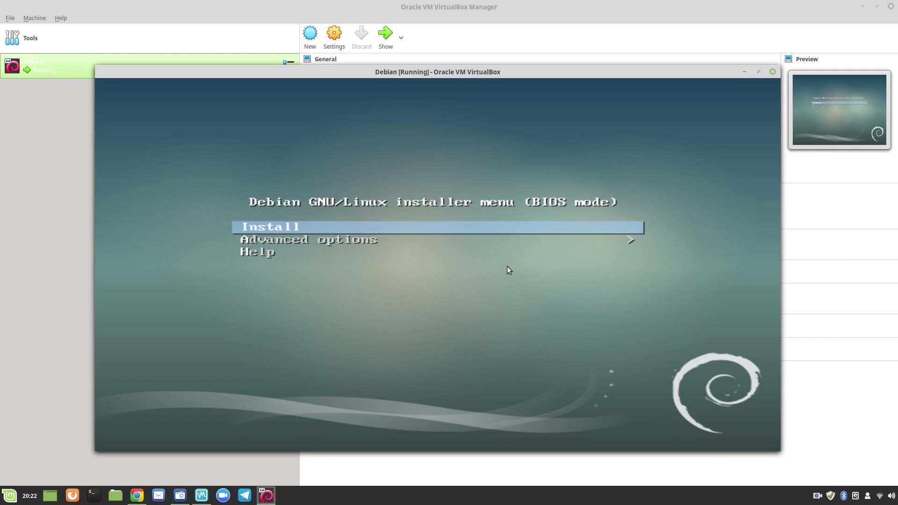
pyautogui.press('Down')
pyautogui.press('Return')
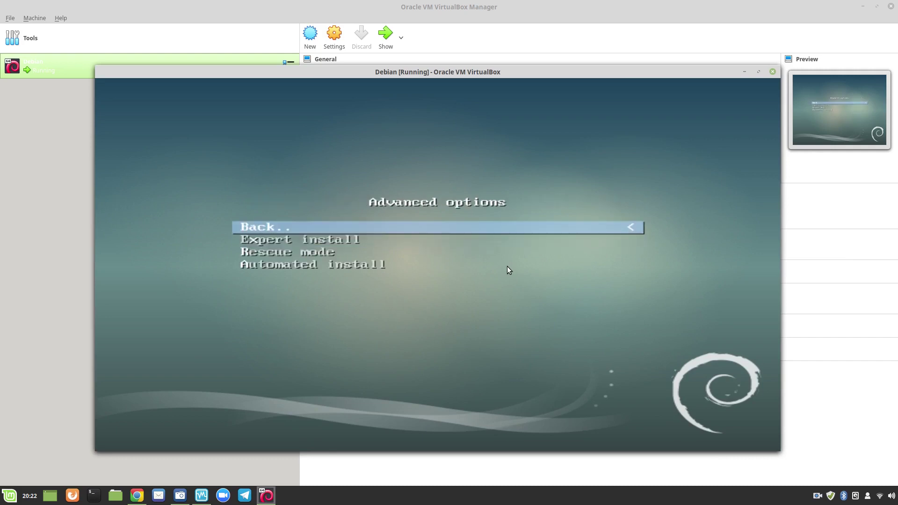
pyautogui.press('Down')
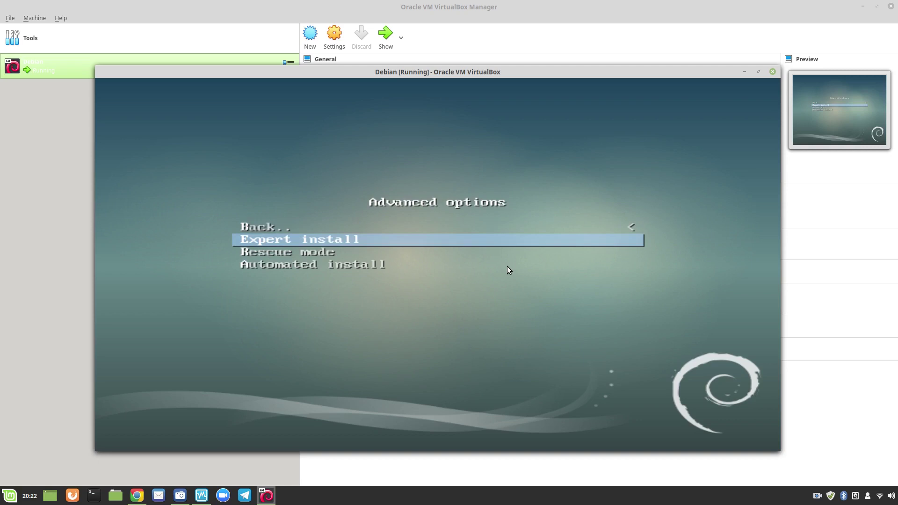
pyautogui.press('Return')
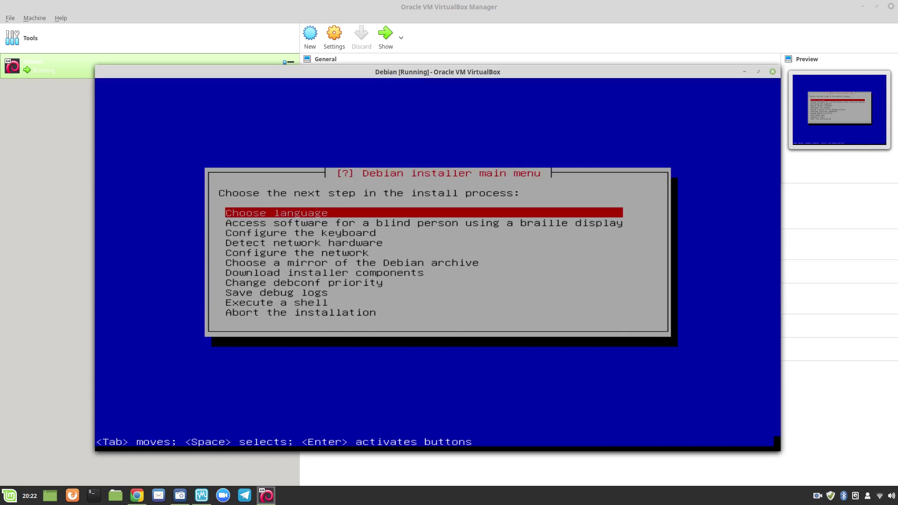
# Step: Choose English, location Australia, and default locale en_AU.UTF-8 with no additional locales
pyautogui.press('Return')
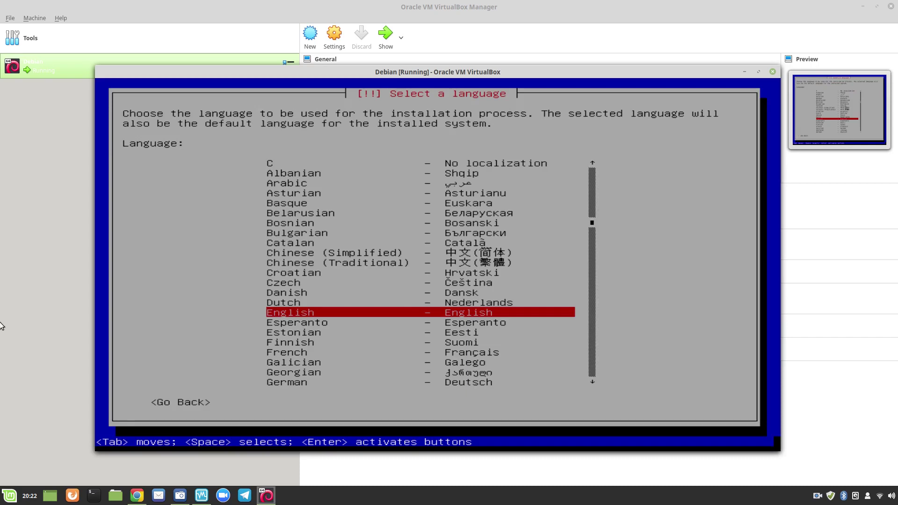
pyautogui.press('Return')
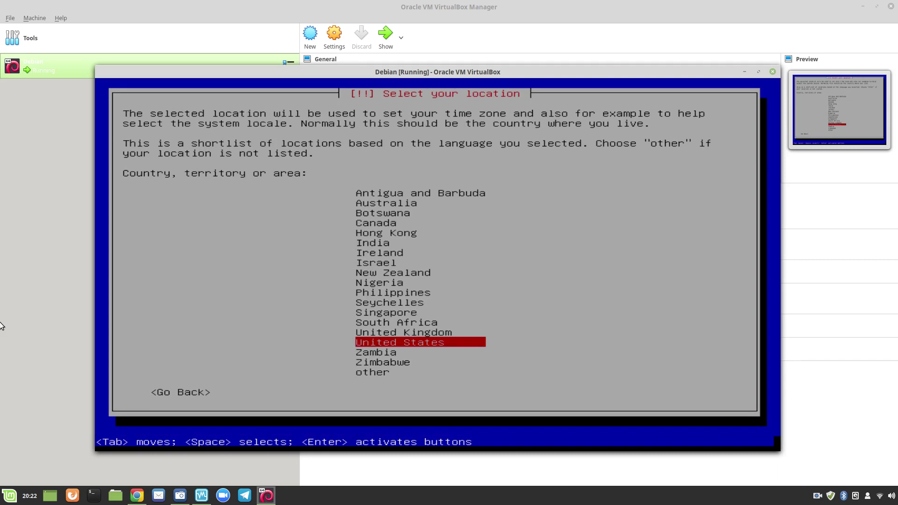
pyautogui.press('Up')
pyautogui.press('Up')
pyautogui.press('Up')
pyautogui.press('Up')
pyautogui.press('Up')
pyautogui.press('Up')
pyautogui.press('Up')
pyautogui.press('Up')
pyautogui.press('Up')
pyautogui.press('Up')
pyautogui.press('Up')
pyautogui.press('Up')
pyautogui.press('Up')
pyautogui.press('Up')
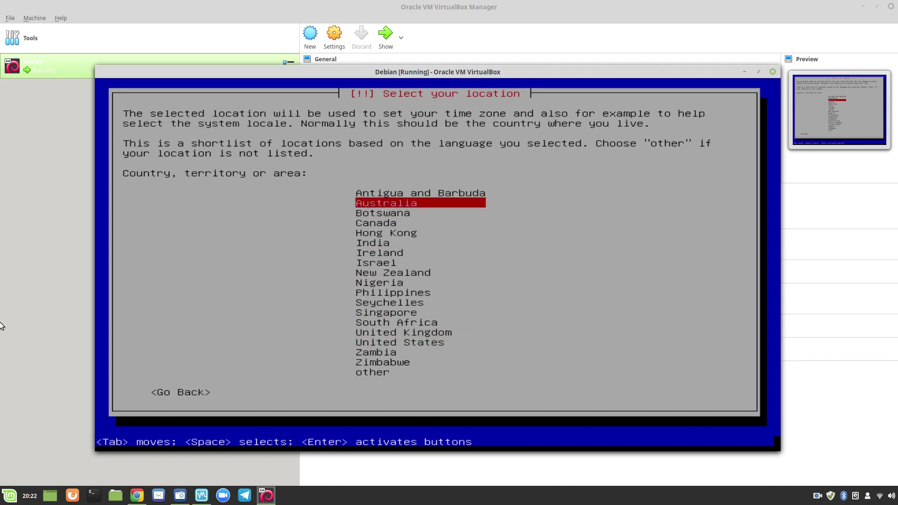
pyautogui.press('Return')
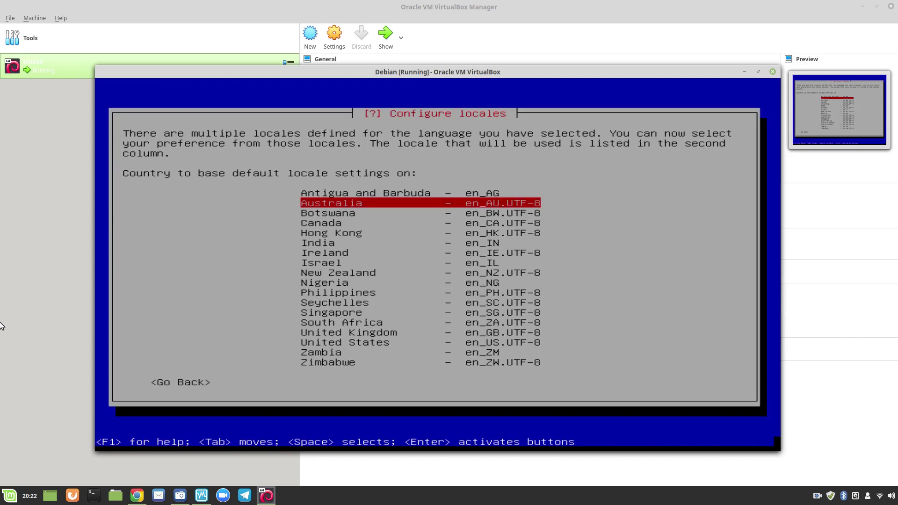
pyautogui.press('Return')
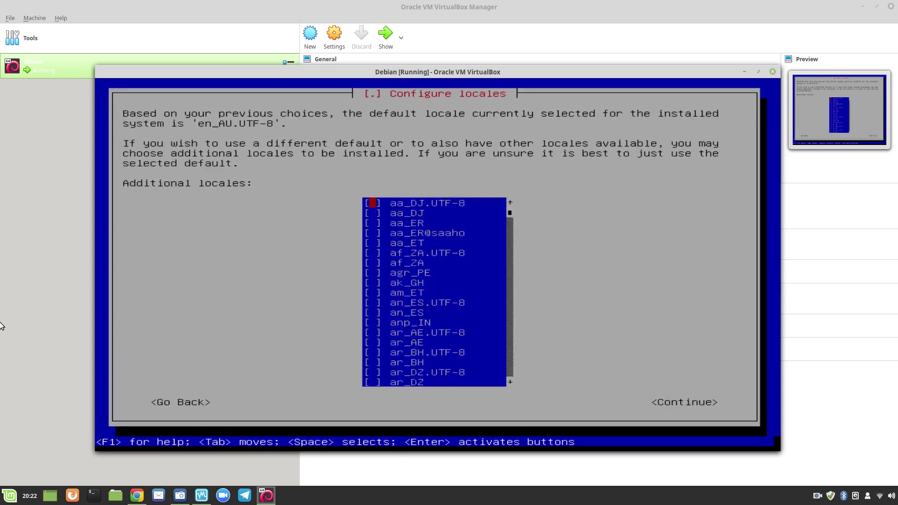
pyautogui.press('Tab')
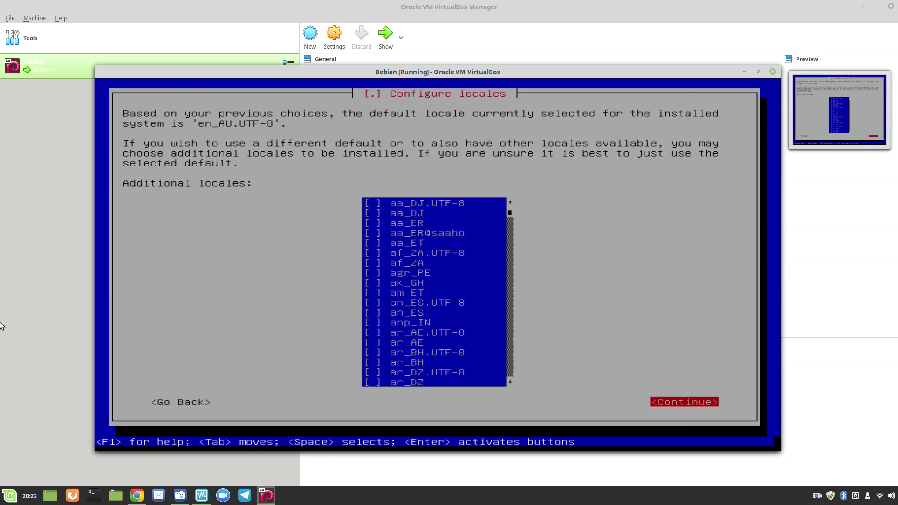
pyautogui.press('Return')
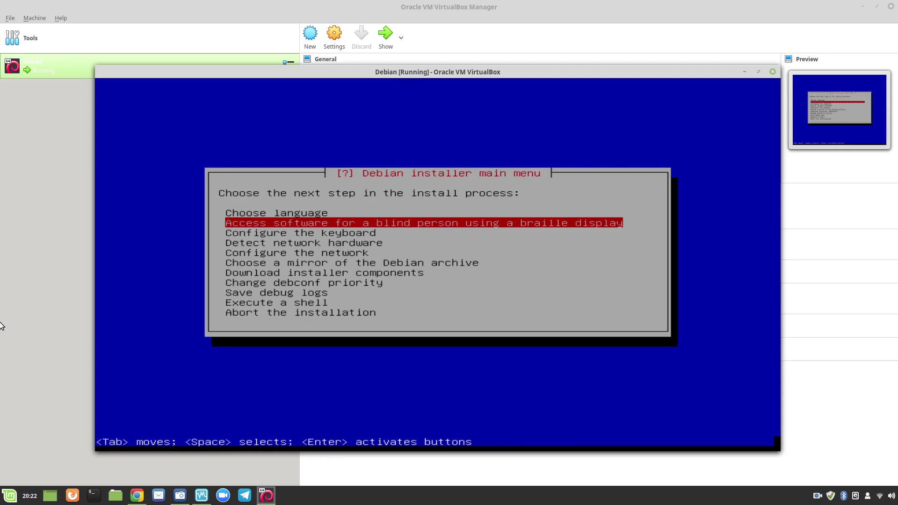
# Step: Run network hardware detection, loading the usb-storage module
pyautogui.press('Down')
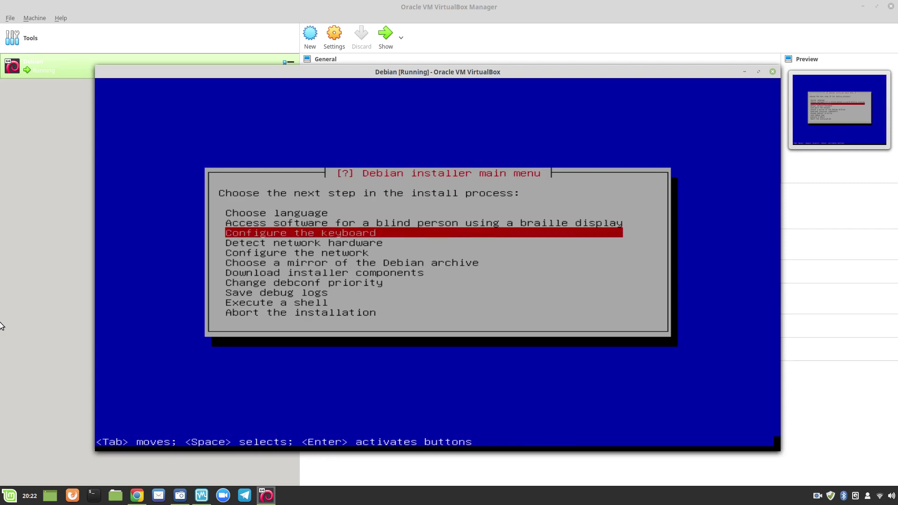
pyautogui.press('Down')
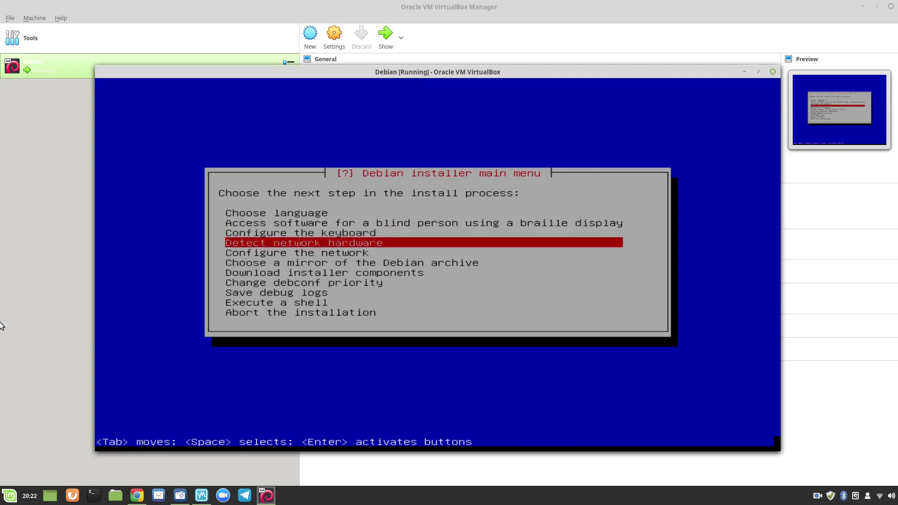
pyautogui.press('Return')
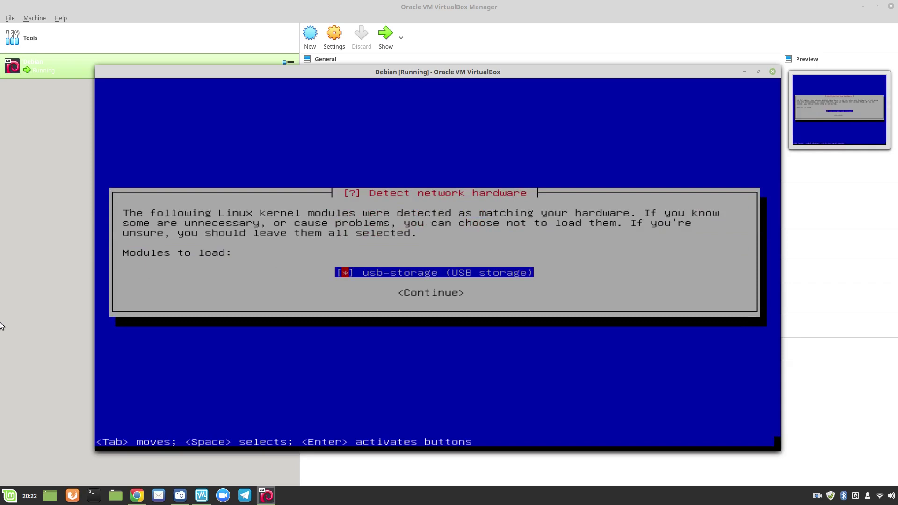
pyautogui.press('Tab')
pyautogui.press('Return')
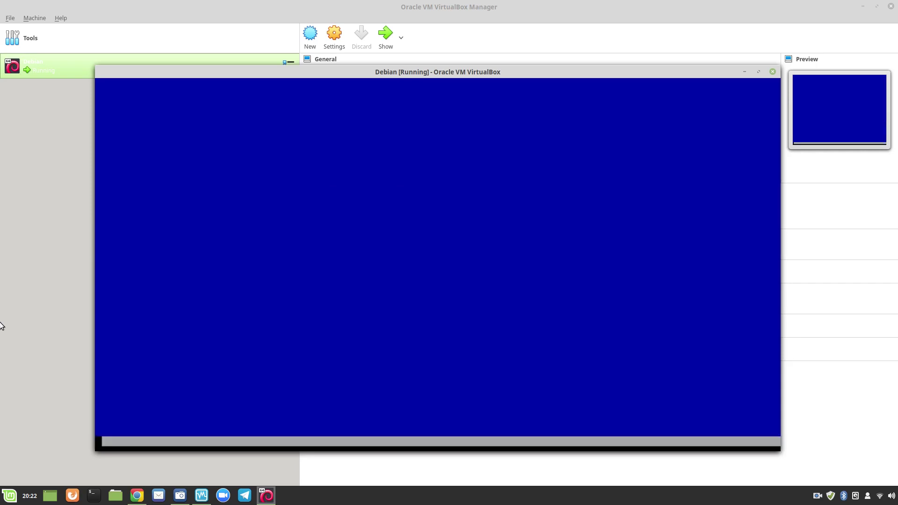
# Step: Auto-configure networking with a 3-second link wait, hostname debian-virt and no domain
pyautogui.press('Return')
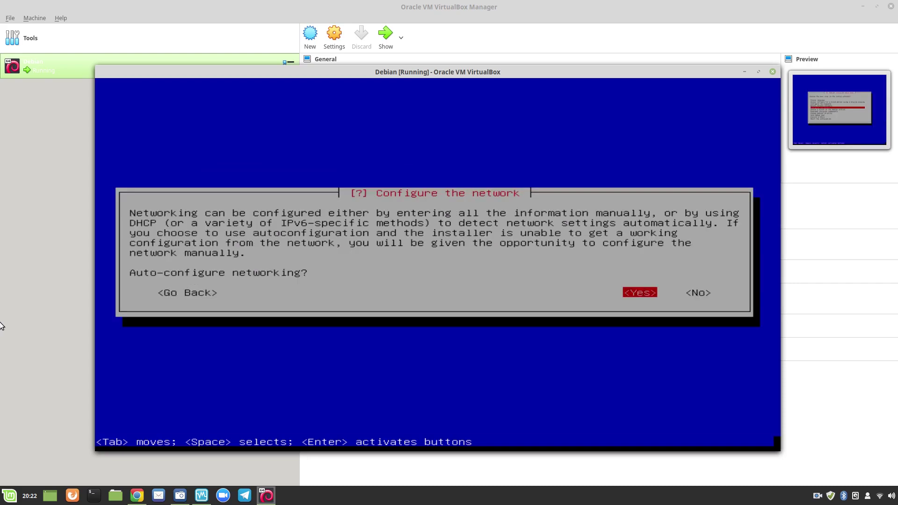
pyautogui.press('Return')
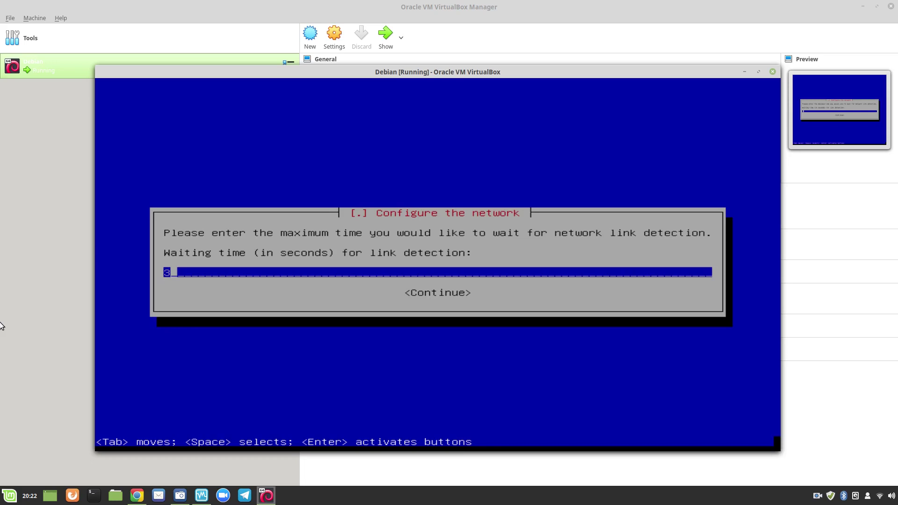
pyautogui.press('Tab')
pyautogui.press('Return')
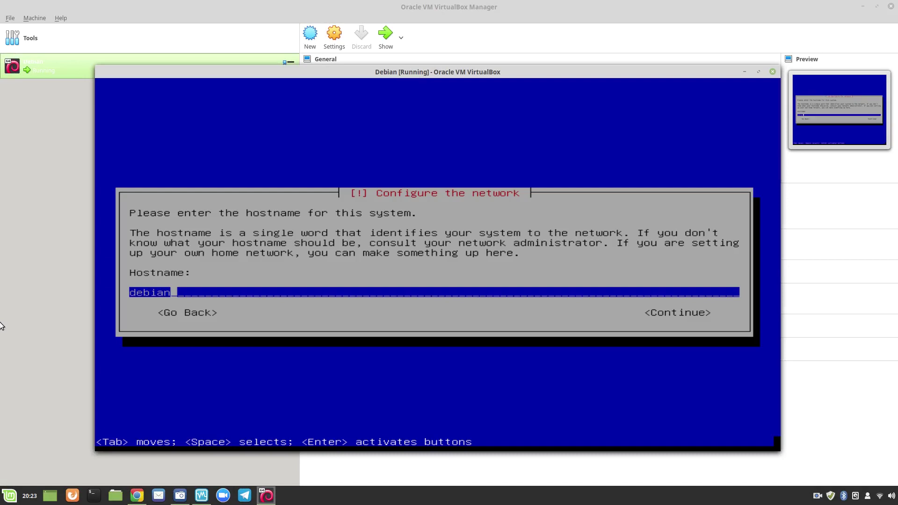
pyautogui.write('-virt')
pyautogui.press('Tab')
pyautogui.press('Return')
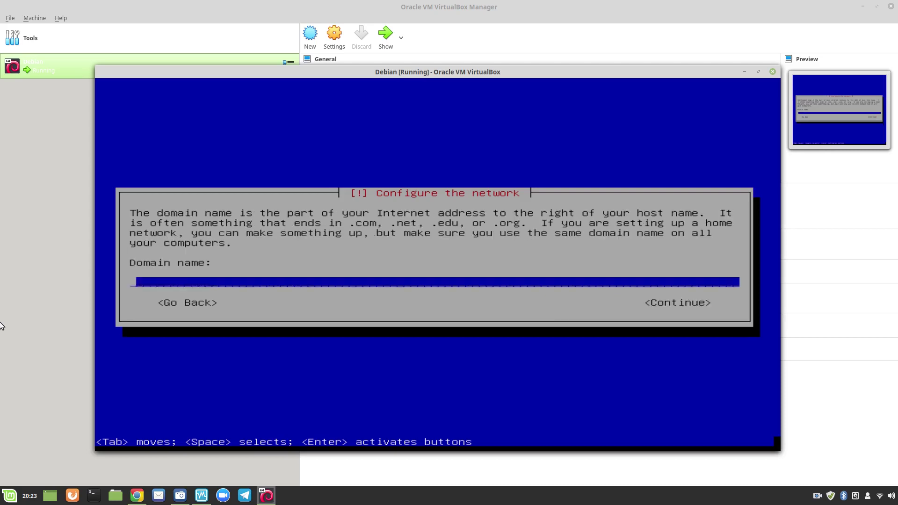
pyautogui.press('Tab')
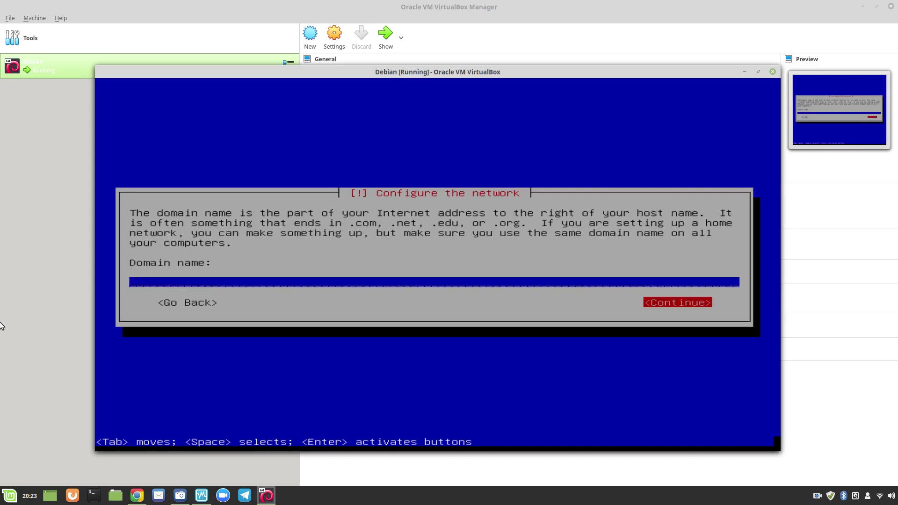
pyautogui.press('Return')
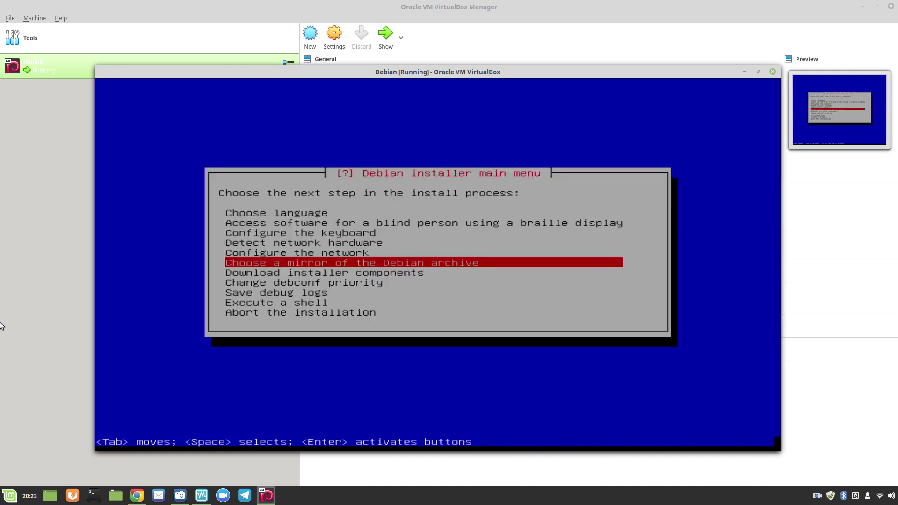
# Step: Set the archive mirror to http, Australia, mirror.aarnet.edu.au, with no HTTP proxy
pyautogui.press('Return')
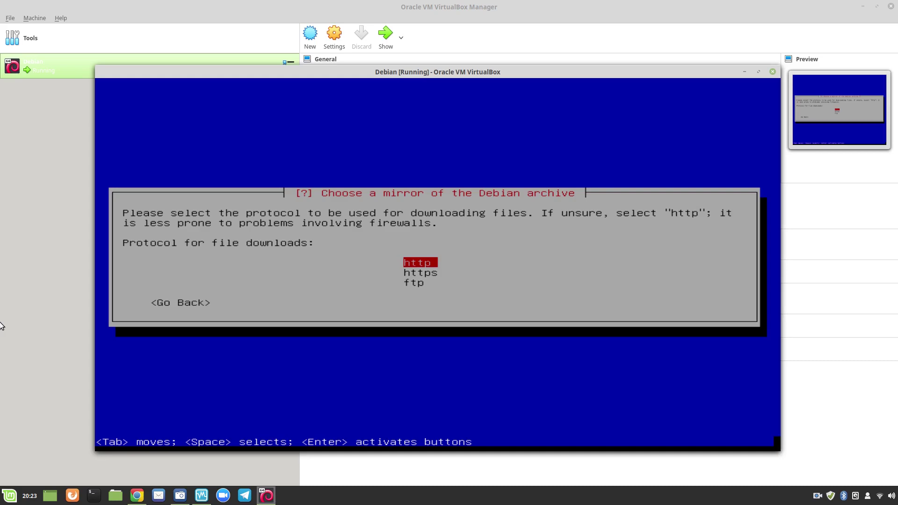
pyautogui.press('Return')
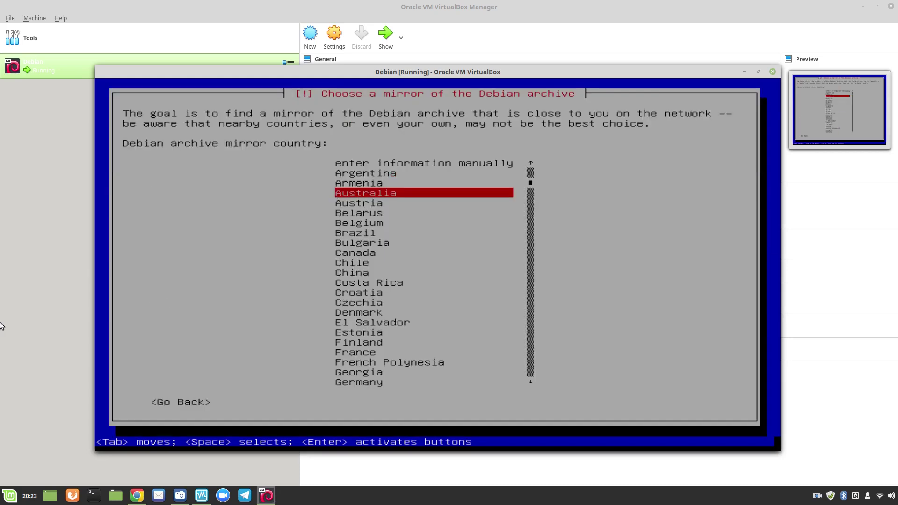
pyautogui.press('Return')
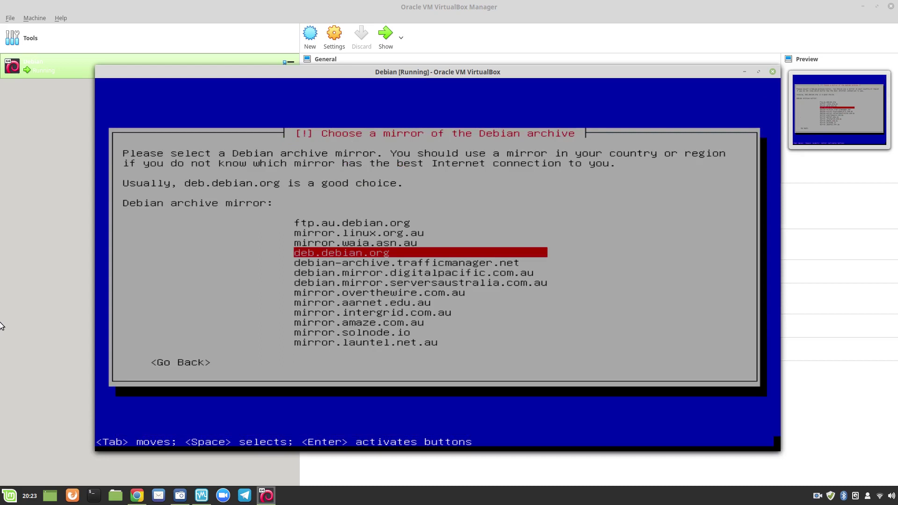
pyautogui.press('Down')
pyautogui.press('Down')
pyautogui.press('Down')
pyautogui.press('Down')
pyautogui.press('Down')
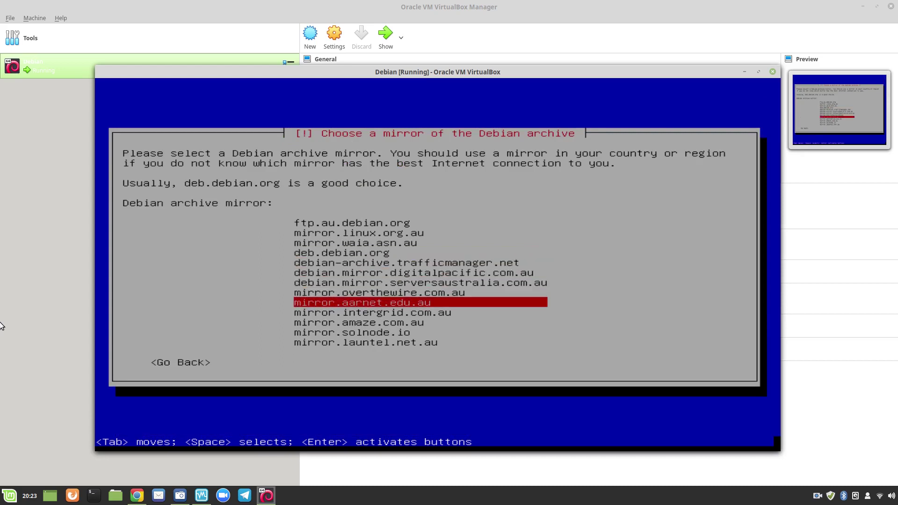
pyautogui.press('Return')
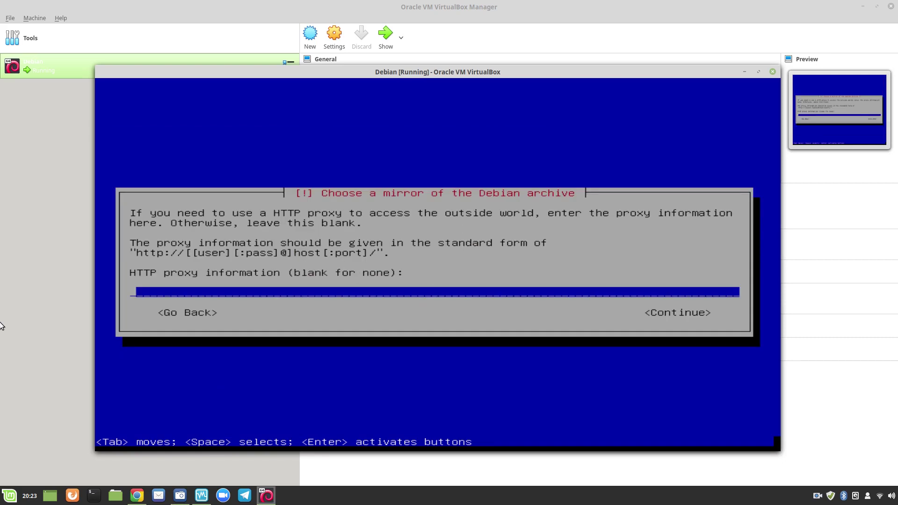
pyautogui.press('Tab')
pyautogui.press('Return')
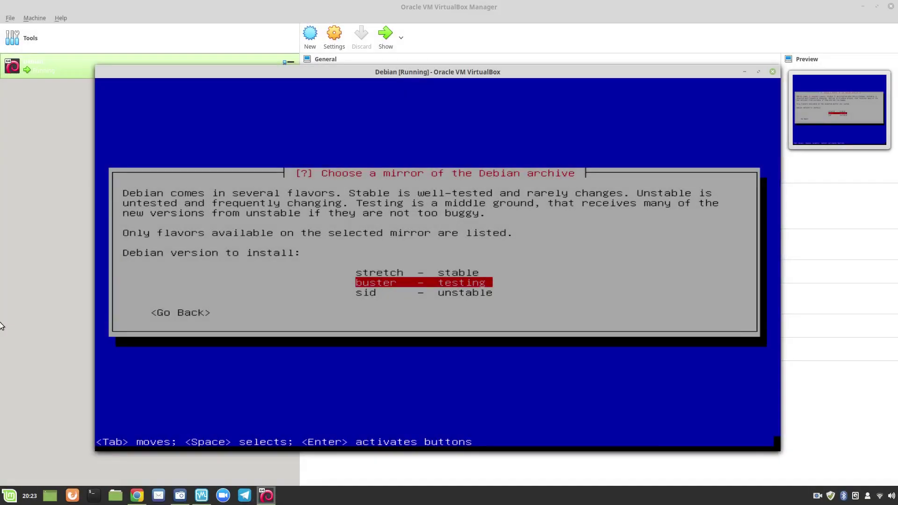
# Step: Select 'sid - unstable' as the Debian version to install
pyautogui.press('Up')
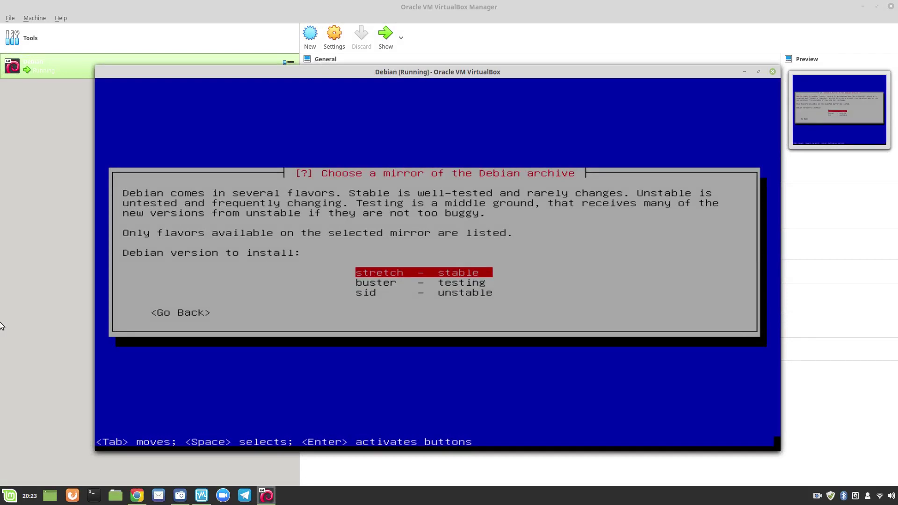
pyautogui.press('Down')
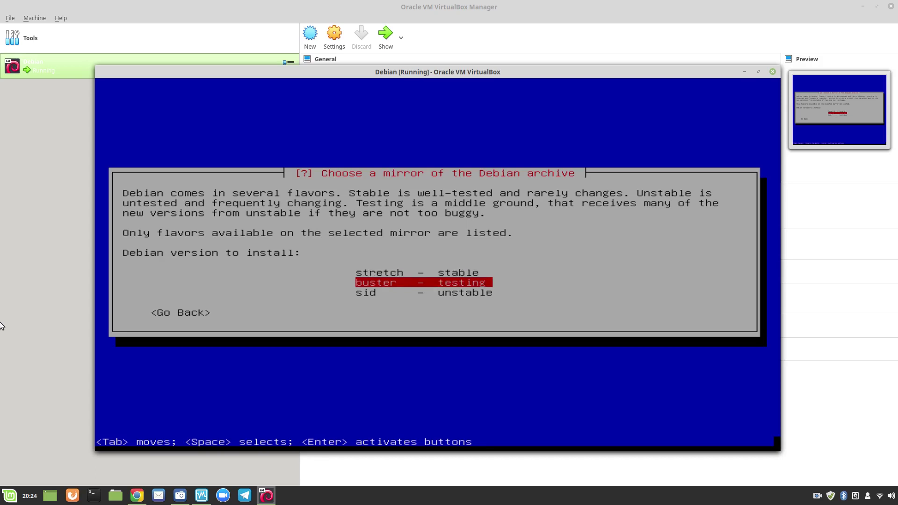
pyautogui.press('Down')
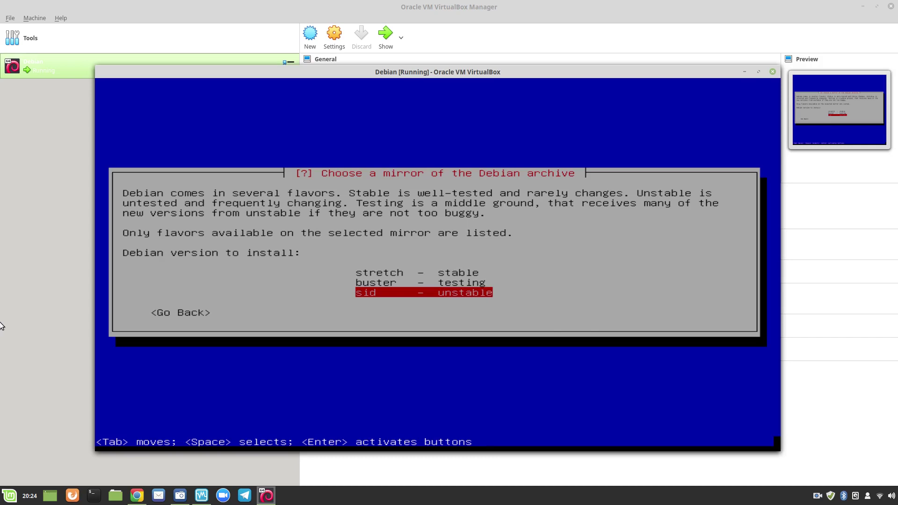
pyautogui.press('Up')
pyautogui.press('Up')
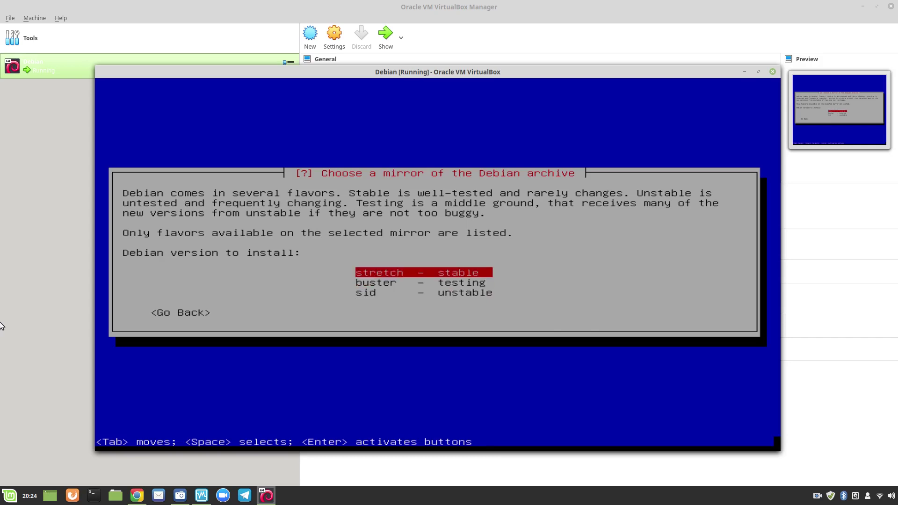
pyautogui.press('Down')
pyautogui.press('Down')
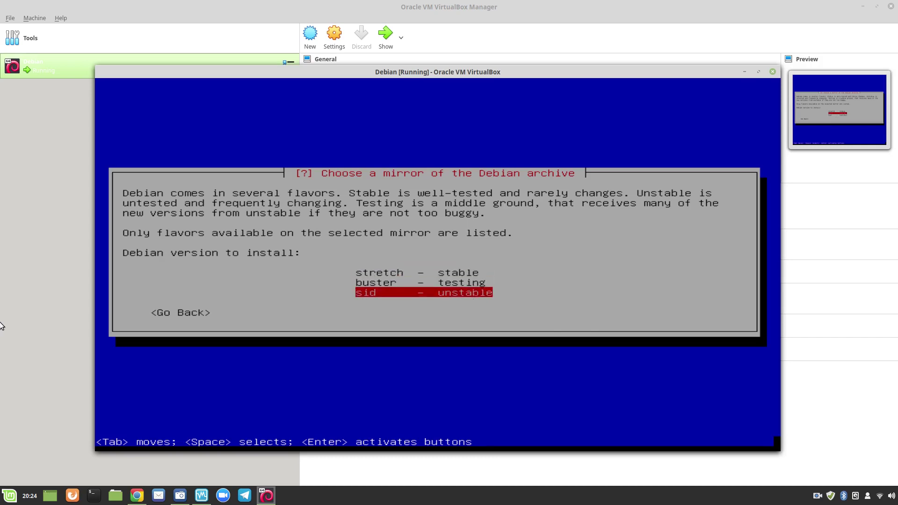
pyautogui.press('Return')
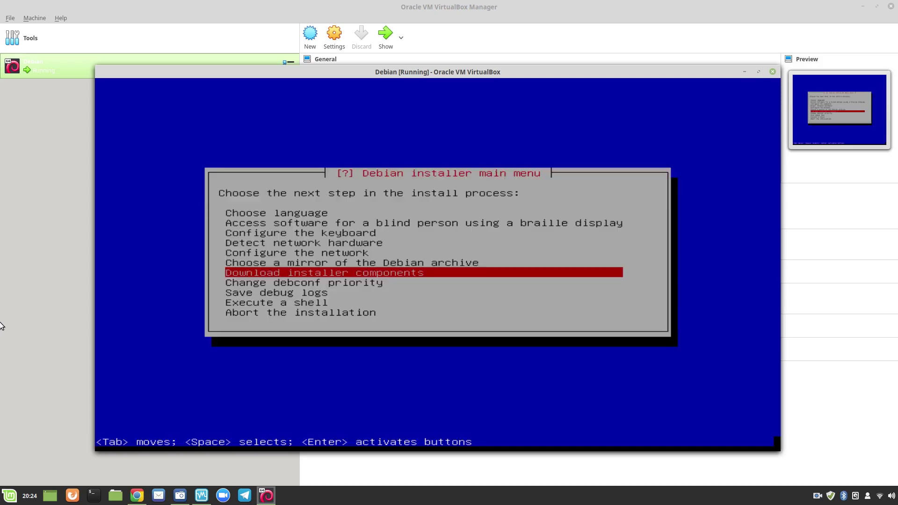
# Step: Download the installer components, leaving every optional extra in the checklist unselected
pyautogui.press('Return')
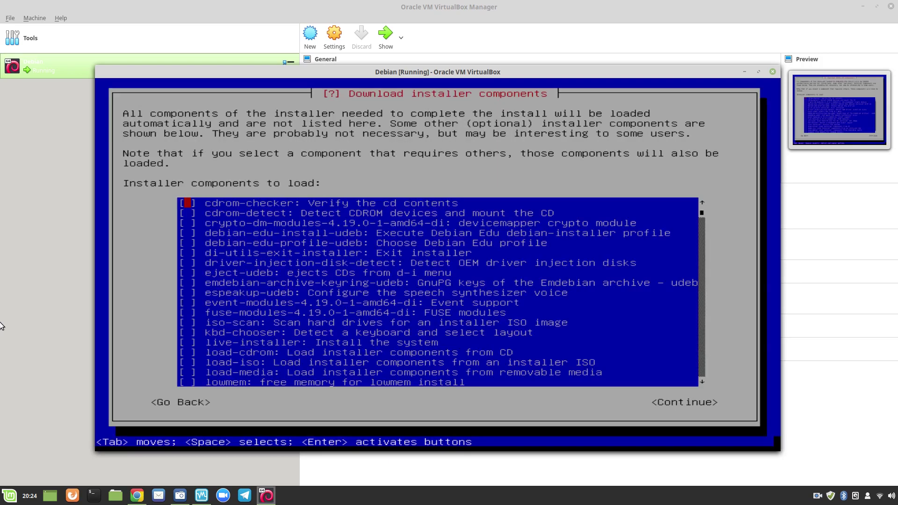
pyautogui.press('Down')
pyautogui.press('Down')
pyautogui.press('Down')
pyautogui.press('Down')
pyautogui.press('Down')
pyautogui.press('Down')
pyautogui.press('Down')
pyautogui.press('Down')
pyautogui.press('Down')
pyautogui.press('Down')
pyautogui.press('Down')
pyautogui.press('Down')
pyautogui.press('Down')
pyautogui.press('Down')
pyautogui.press('Down')
pyautogui.press('Down')
pyautogui.press('Down')
pyautogui.press('Down')
pyautogui.press('Down')
pyautogui.press('Down')
pyautogui.press('Down')
pyautogui.press('Down')
pyautogui.press('Down')
pyautogui.press('Down')
pyautogui.press('Down')
pyautogui.press('Down')
pyautogui.press('Down')
pyautogui.press('Down')
pyautogui.press('Down')
pyautogui.press('Down')
pyautogui.press('Down')
pyautogui.press('Down')
pyautogui.press('Down')
pyautogui.press('Down')
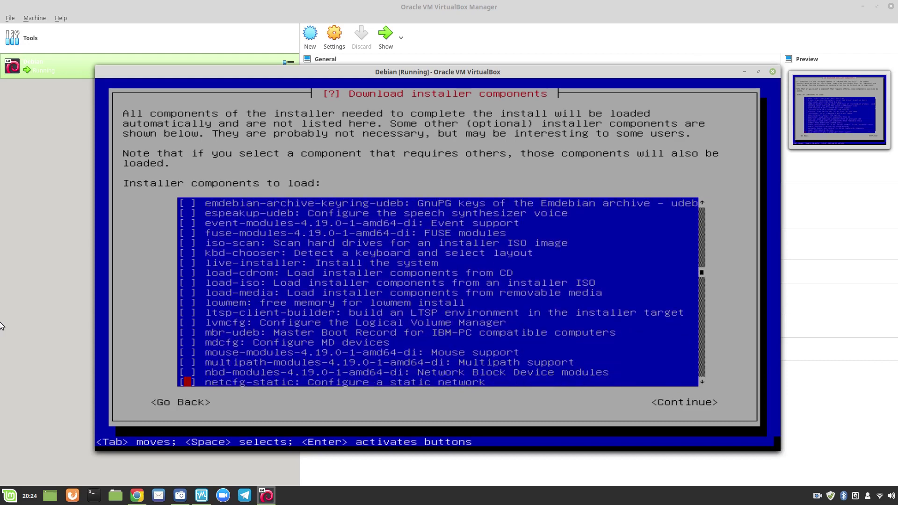
pyautogui.press('Down')
pyautogui.press('Down')
pyautogui.press('Down')
pyautogui.press('Down')
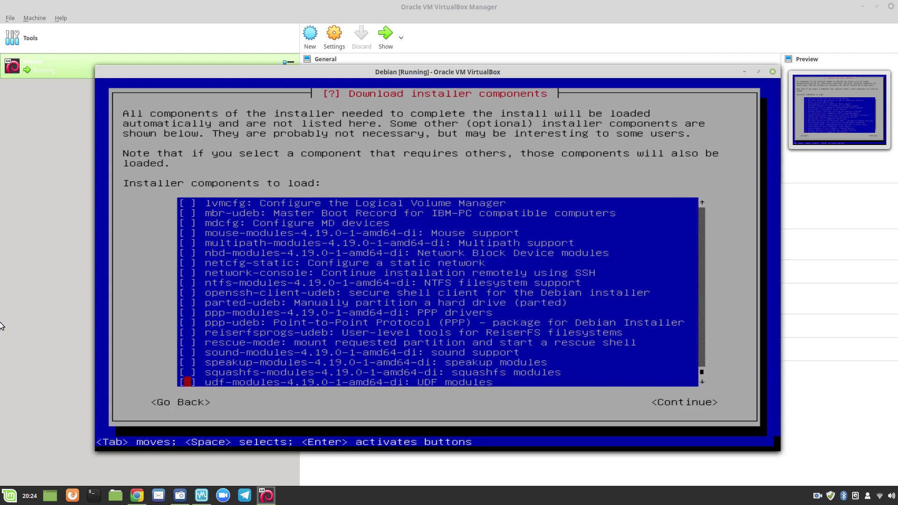
pyautogui.press('Up')
pyautogui.press('Up')
pyautogui.press('Up')
pyautogui.press('Up')
pyautogui.press('Up')
pyautogui.press('Up')
pyautogui.press('Up')
pyautogui.press('Up')
pyautogui.press('Up')
pyautogui.press('Up')
pyautogui.press('Up')
pyautogui.press('Up')
pyautogui.press('Up')
pyautogui.press('Up')
pyautogui.press('Up')
pyautogui.press('Up')
pyautogui.press('Up')
pyautogui.press('Up')
pyautogui.press('Up')
pyautogui.press('Up')
pyautogui.press('Up')
pyautogui.press('Up')
pyautogui.press('Up')
pyautogui.press('Up')
pyautogui.press('Up')
pyautogui.press('Up')
pyautogui.press('Up')
pyautogui.press('Up')
pyautogui.press('Up')
pyautogui.press('Up')
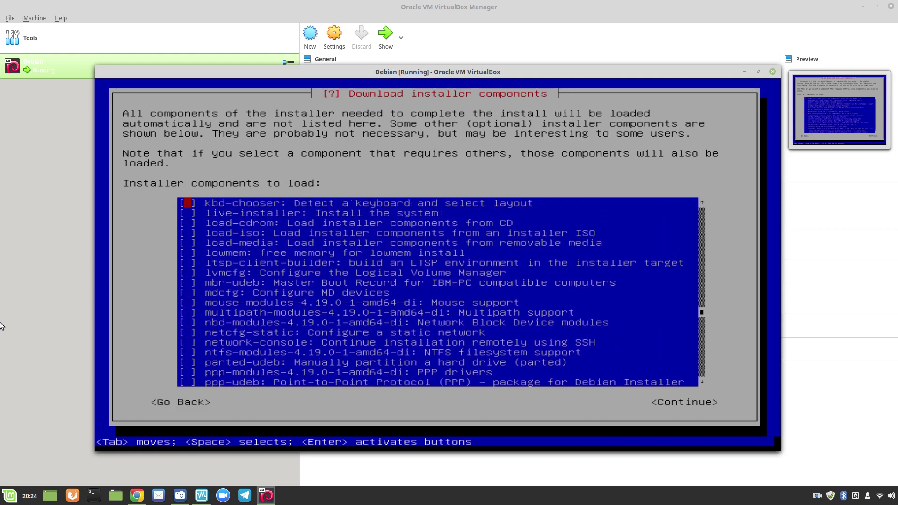
pyautogui.press('Up')
pyautogui.press('Up')
pyautogui.press('Up')
pyautogui.press('Up')
pyautogui.press('Up')
pyautogui.press('Up')
pyautogui.press('Up')
pyautogui.press('Up')
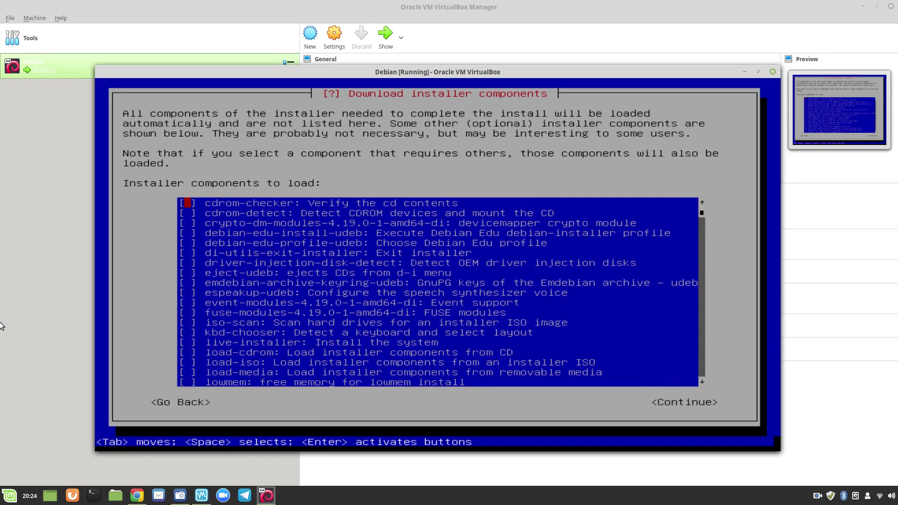
pyautogui.press('Tab')
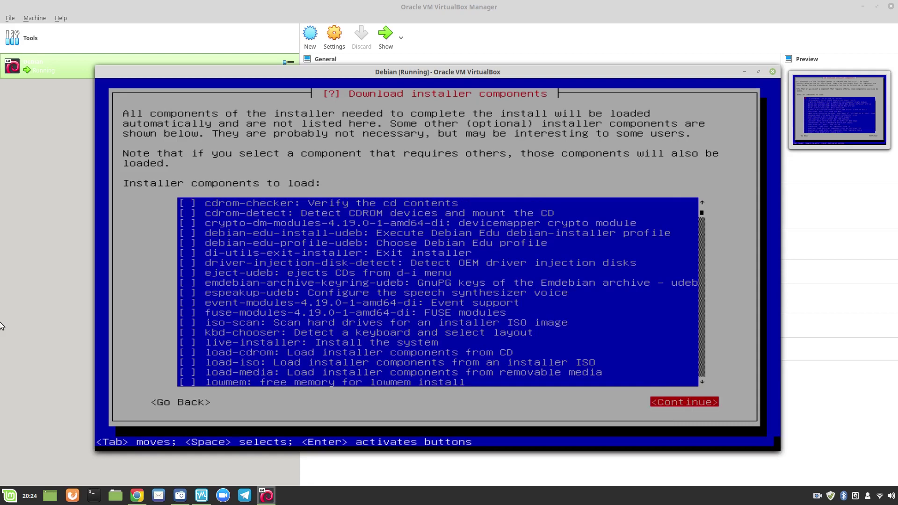
pyautogui.press('Return')
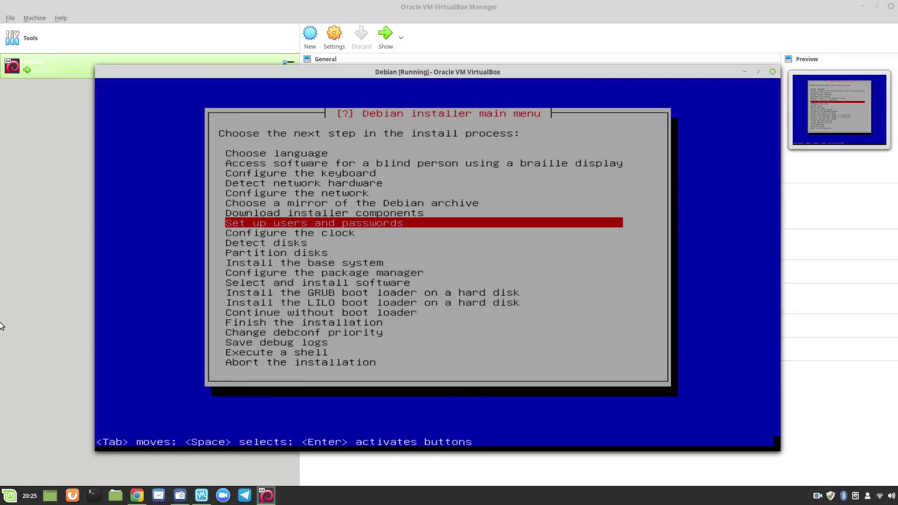
# Step: Enable shadow passwords and disallow root login
pyautogui.press('Return')
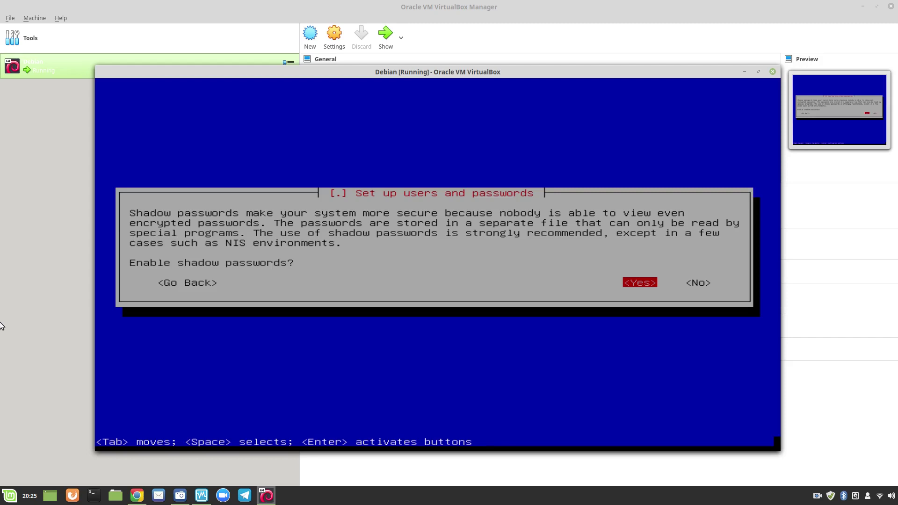
pyautogui.press('Return')
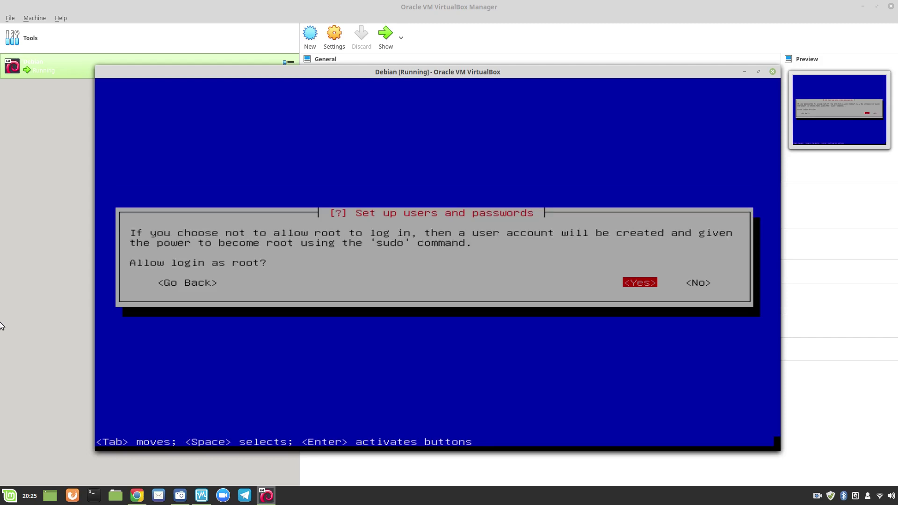
pyautogui.press('Right')
pyautogui.press('Return')
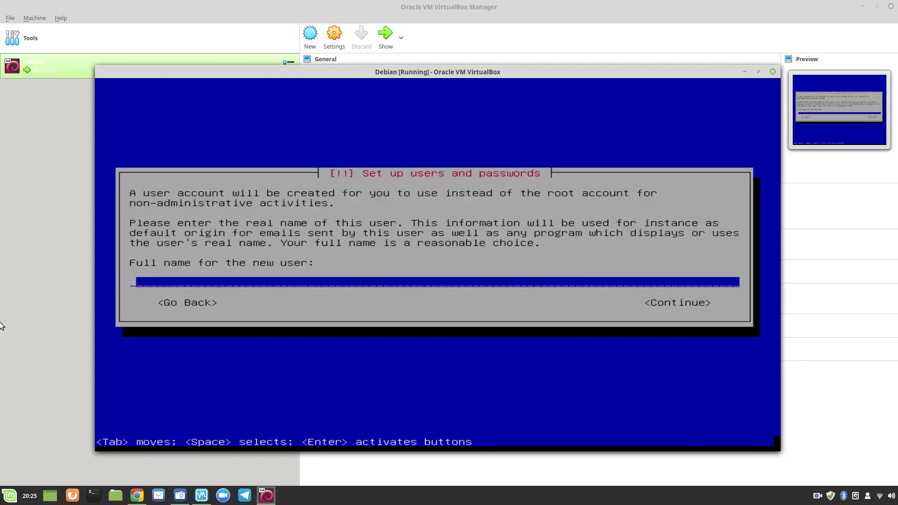
# Step: Enter the new user's full name and accept the suggested username
pyautogui.write('Colin Brash')
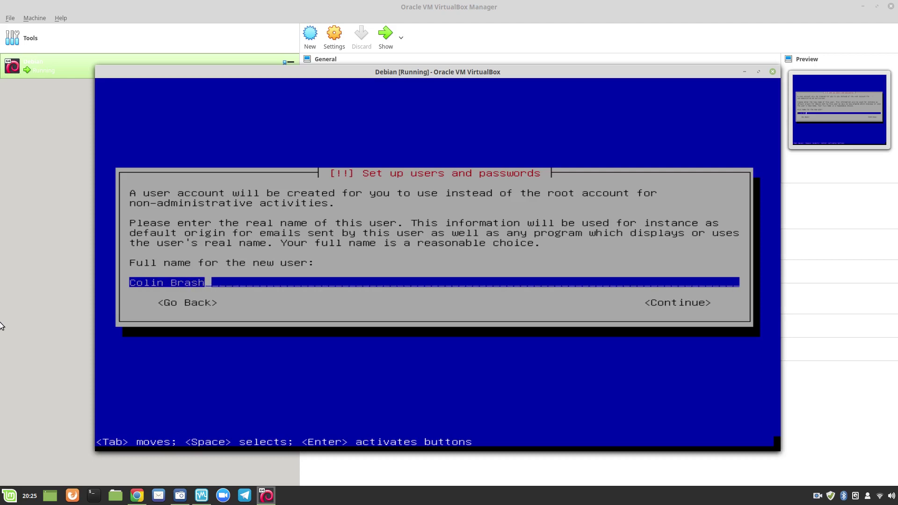
pyautogui.press('Tab')
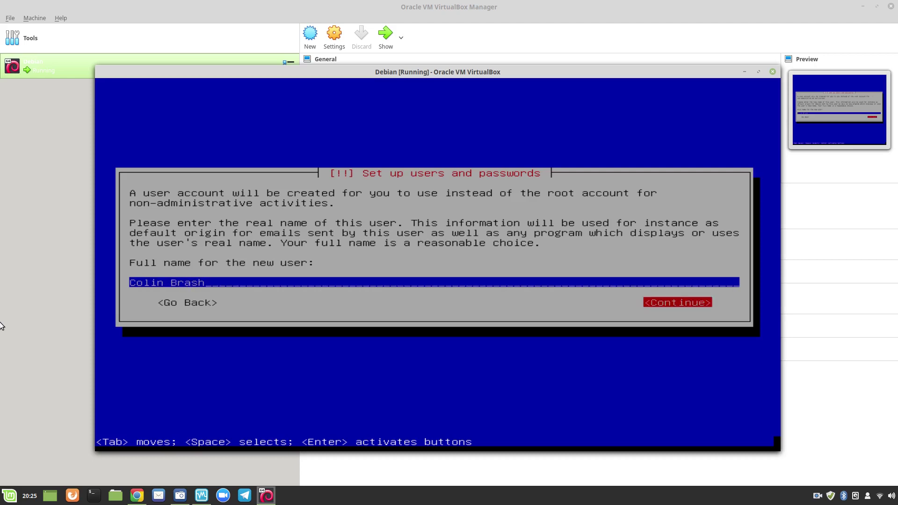
pyautogui.press('Return')
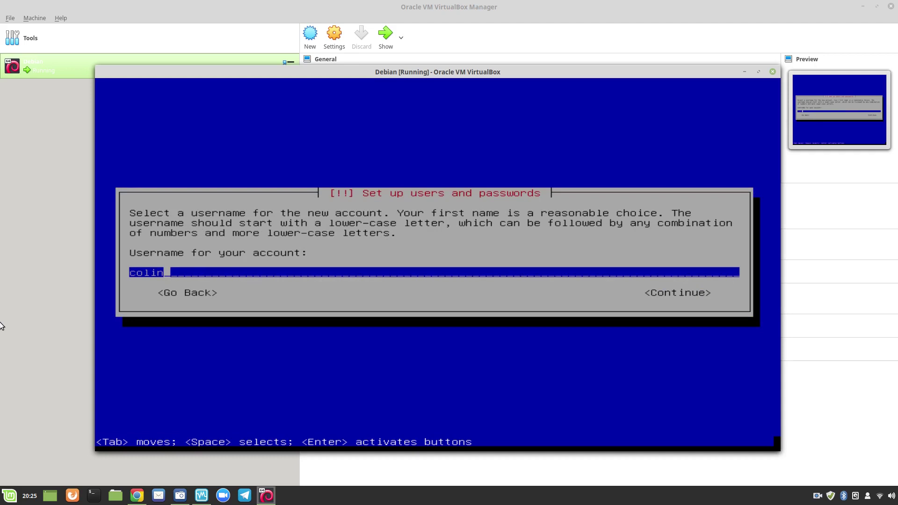
pyautogui.press('Tab')
pyautogui.press('Return')
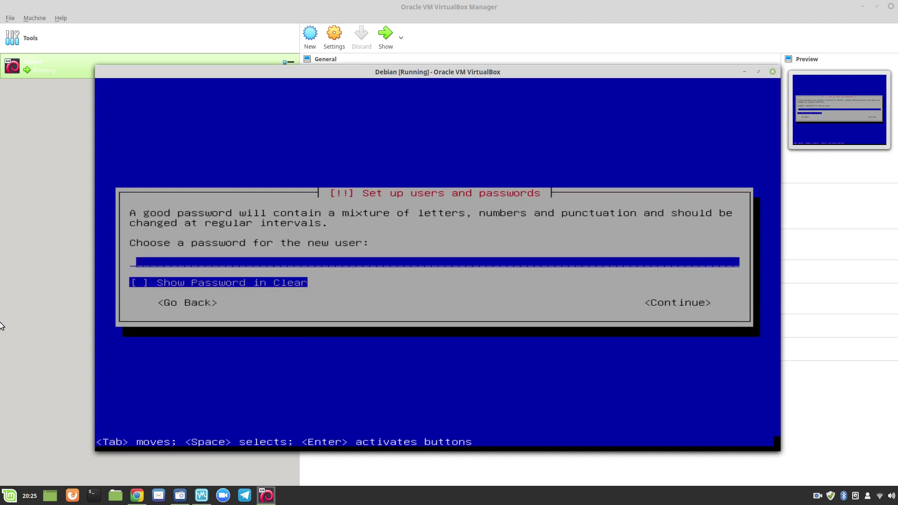
# Step: Enter the new user's password and confirm it
pyautogui.write('******')
pyautogui.press('Tab')
pyautogui.press('Tab')
pyautogui.press('Return')
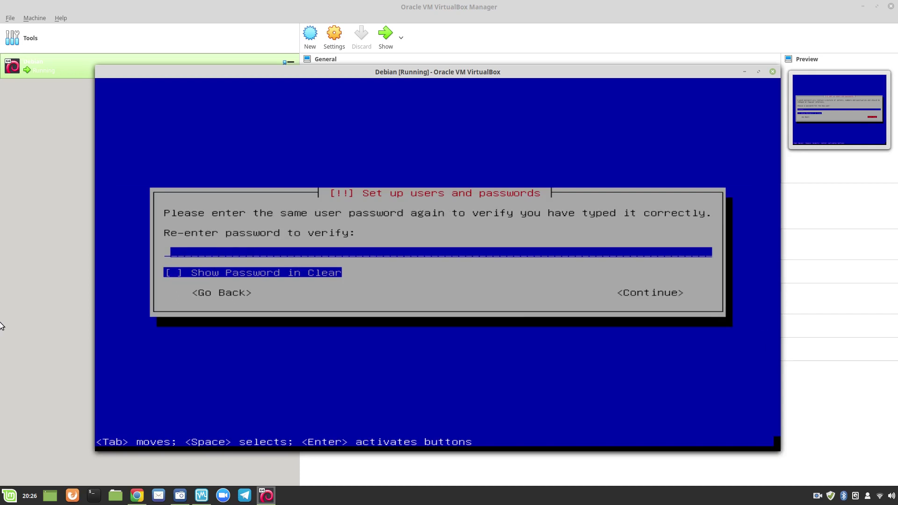
pyautogui.write('******')
pyautogui.press('Tab')
pyautogui.press('Tab')
pyautogui.press('Return')
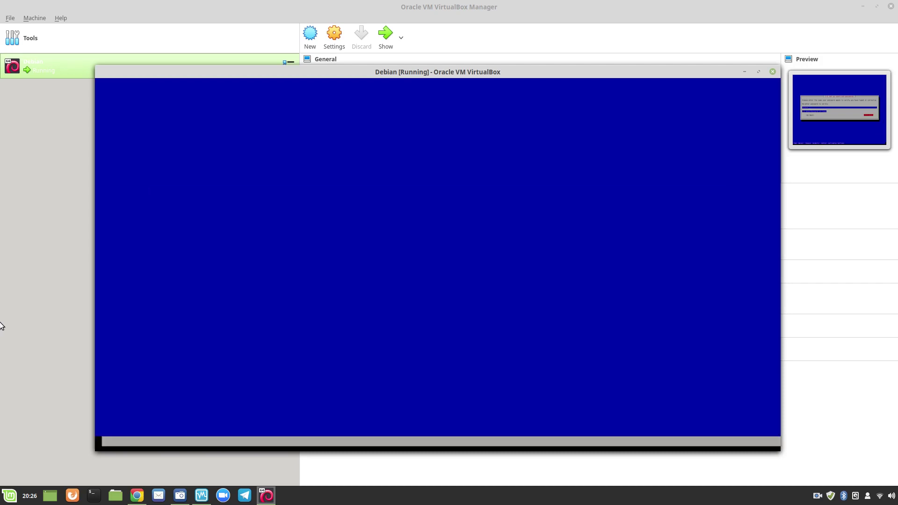
# Step: Sync the clock over NTP with server 0.debian.pool.ntp.org and choose the Tasmania time zone
pyautogui.press('Return')
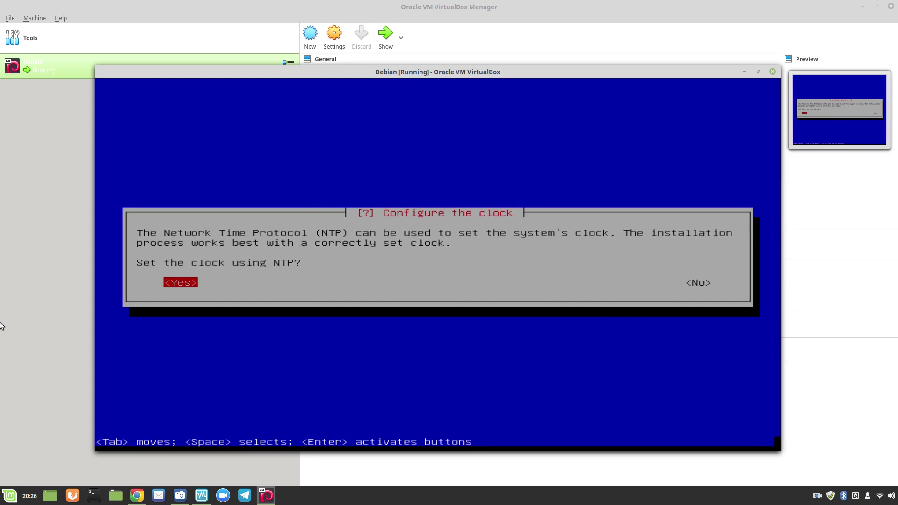
pyautogui.press('Return')
pyautogui.press('Tab')
pyautogui.press('Return')
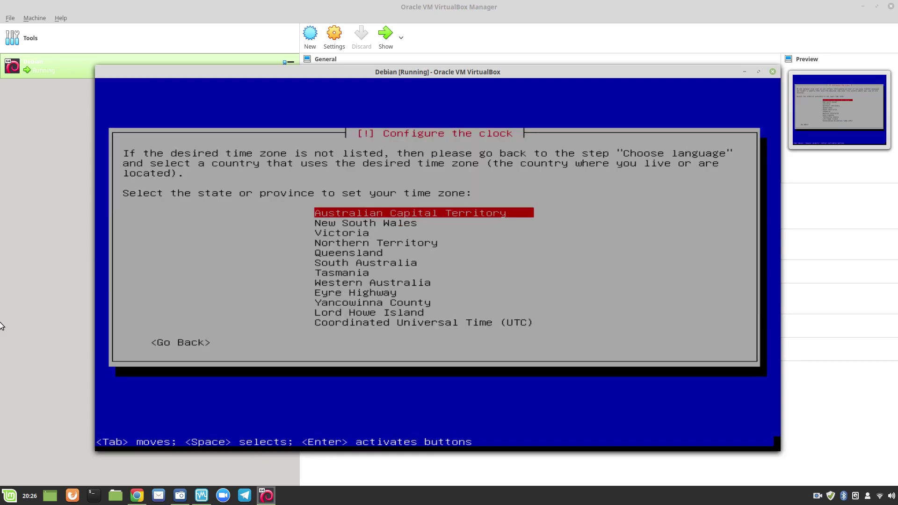
pyautogui.press('Down')
pyautogui.press('Down')
pyautogui.press('Down')
pyautogui.press('Down')
pyautogui.press('Down')
pyautogui.press('Down')
pyautogui.press('Down')
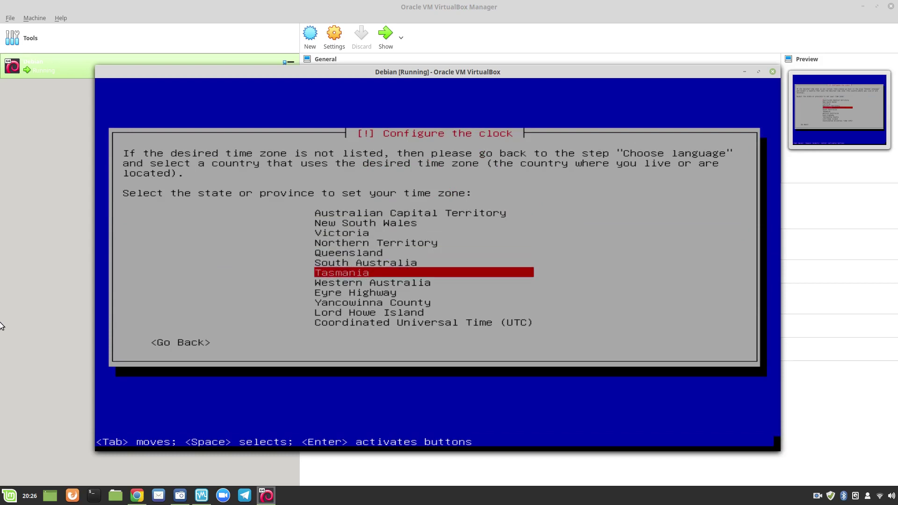
pyautogui.press('Return')
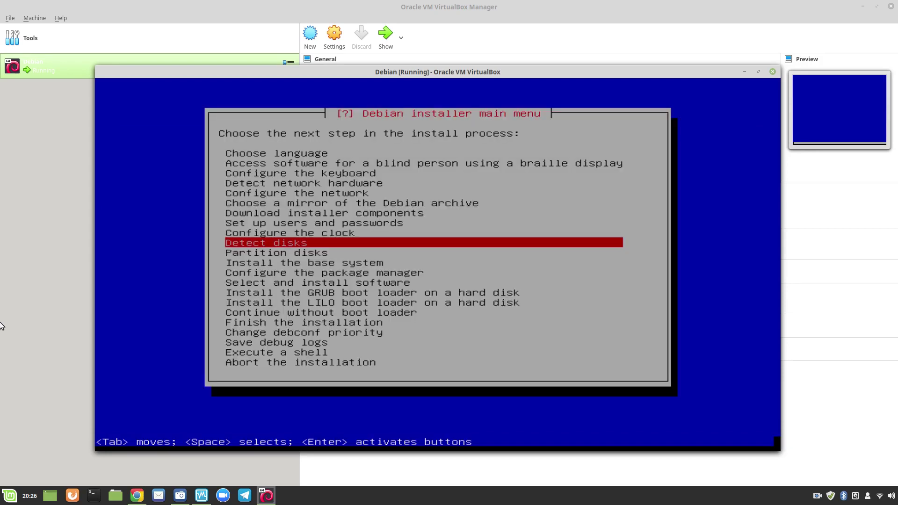
# Step: Choose manual partitioning and create an empty msdos partition table on the 17.0 GB disk
pyautogui.press('Return')
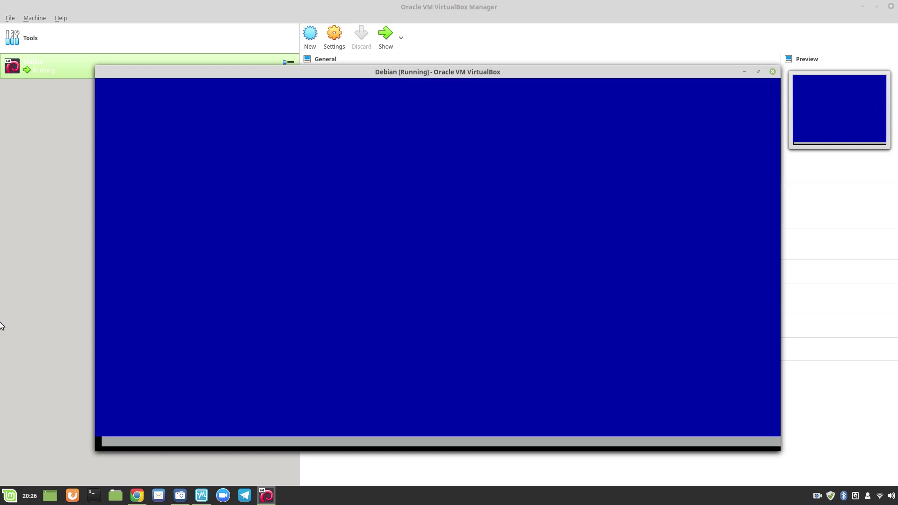
pyautogui.press('Return')
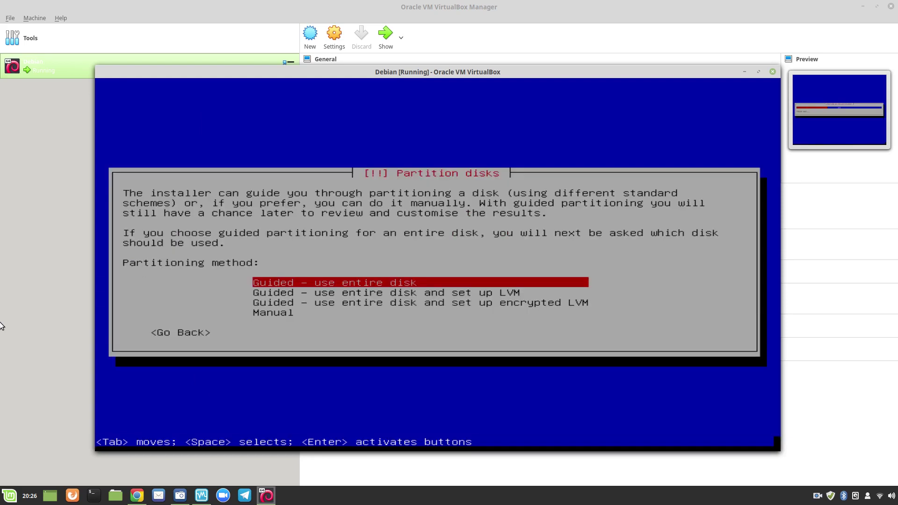
pyautogui.press('Down')
pyautogui.press('Down')
pyautogui.press('Down')
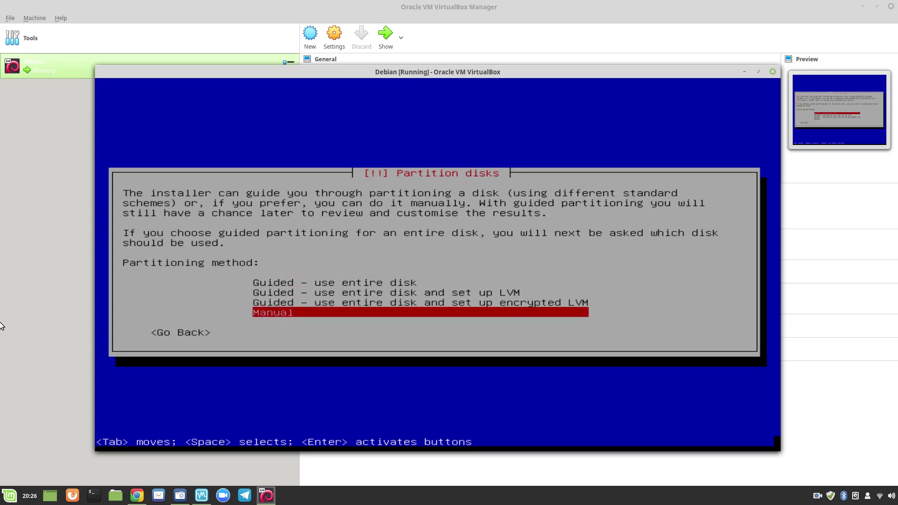
pyautogui.press('Return')
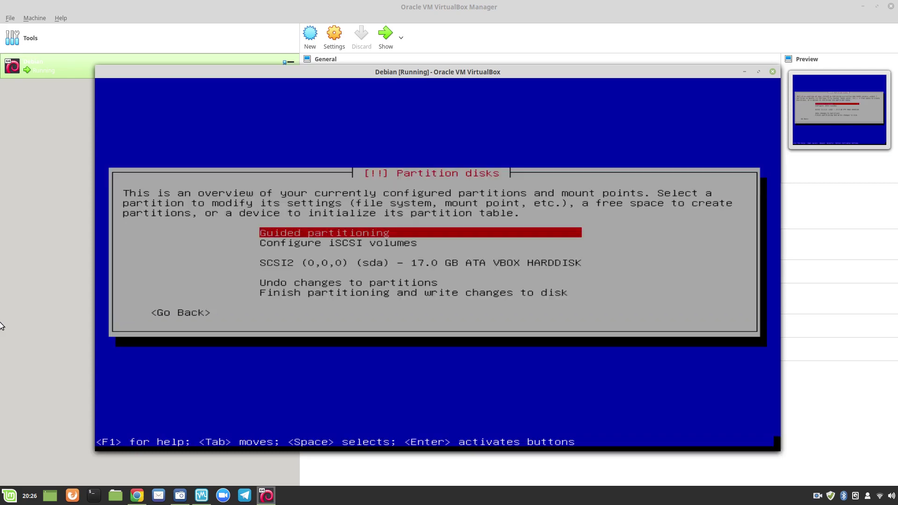
pyautogui.press('Down')
pyautogui.press('Down')
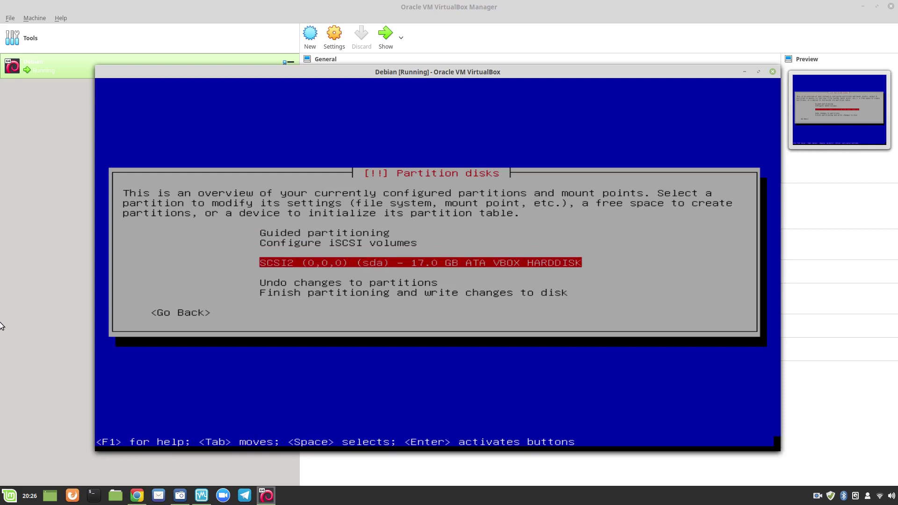
pyautogui.press('Return')
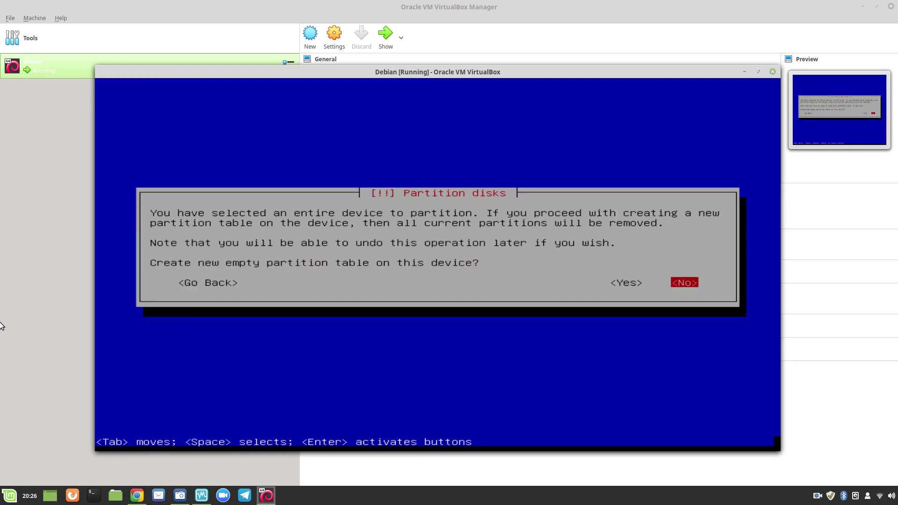
pyautogui.press('Tab')
pyautogui.press('Tab')
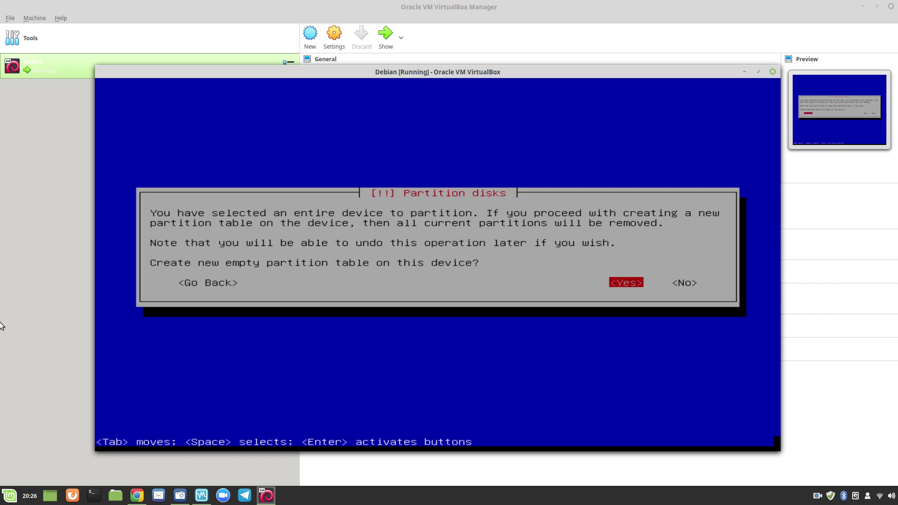
pyautogui.press('Return')
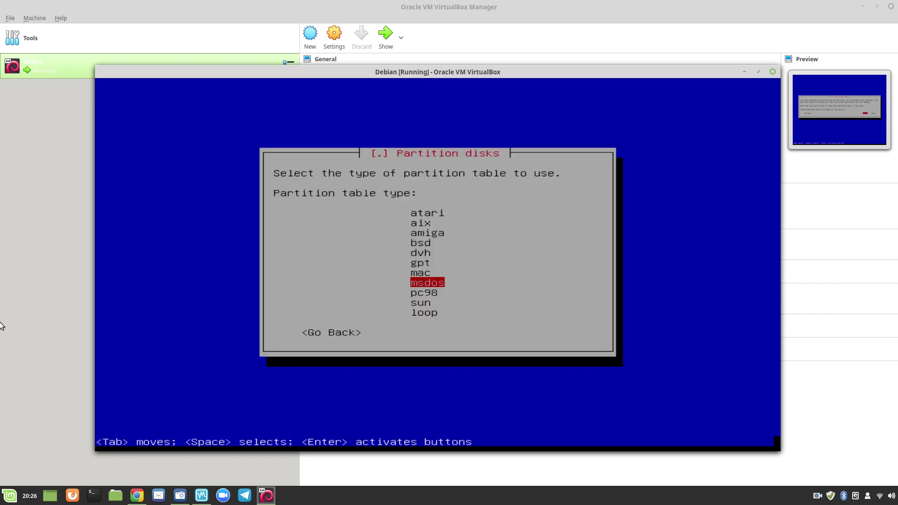
pyautogui.press('Return')
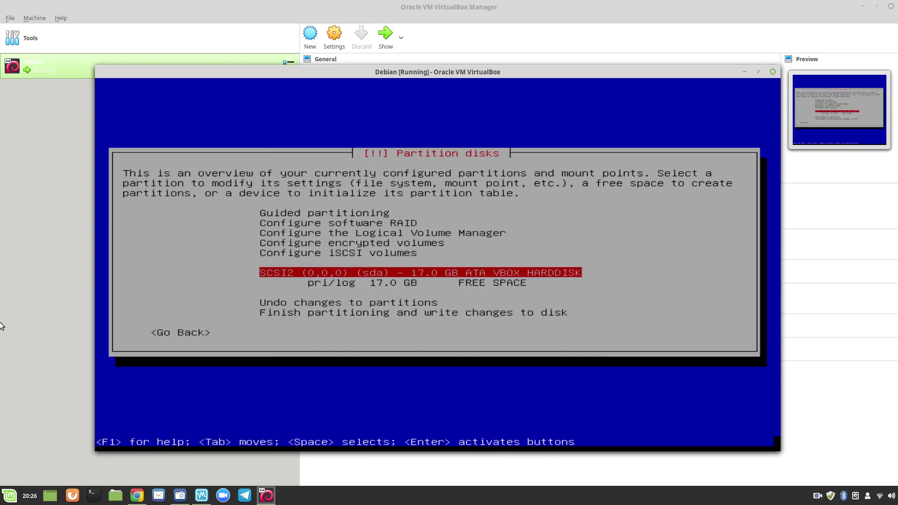
# Step: Create a new 1.0 GB primary partition in the free space
pyautogui.press('Down')
pyautogui.press('Return')
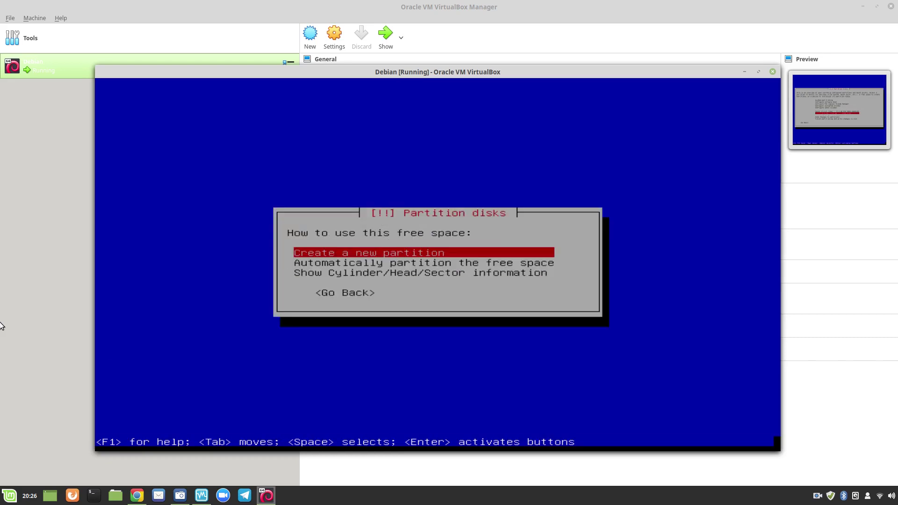
pyautogui.press('Return')
pyautogui.press('Left')
pyautogui.press('Left')
pyautogui.press('Left')
pyautogui.press('Left')
pyautogui.press('Left')
pyautogui.press('Left')
pyautogui.press('Left')
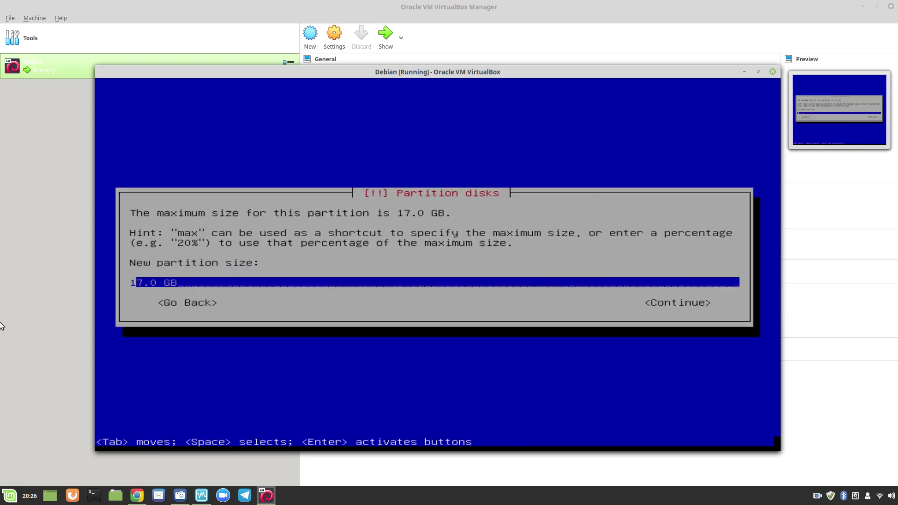
pyautogui.press('Delete')
pyautogui.write('1')
pyautogui.press('Delete')
pyautogui.write('.')
pyautogui.press('Tab')
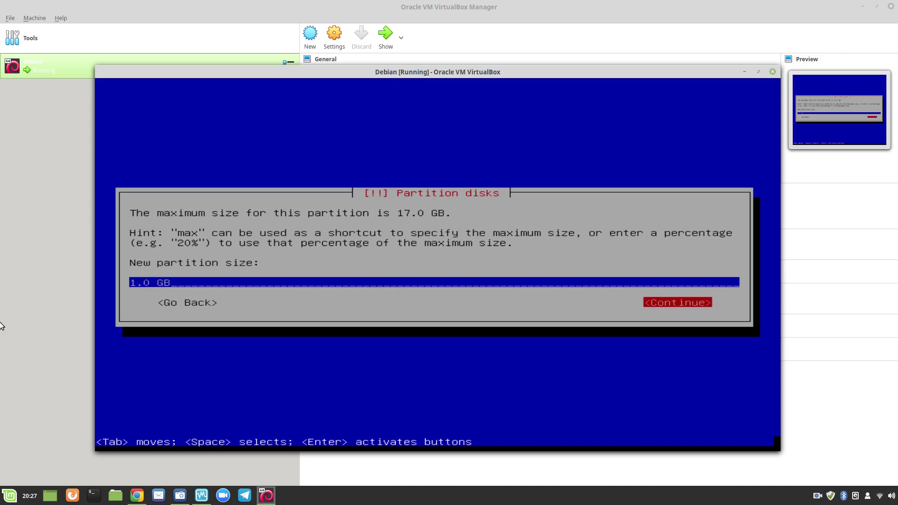
pyautogui.press('Return')
pyautogui.press('Return')
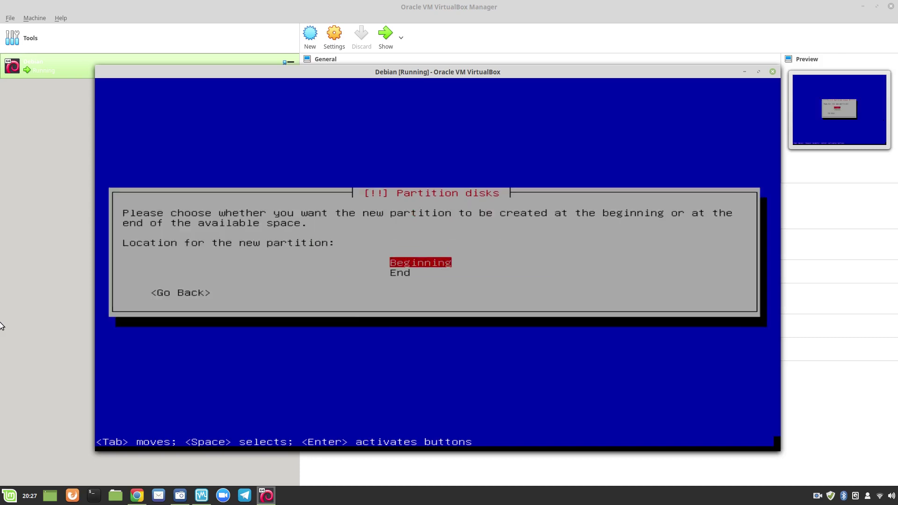
pyautogui.press('Return')
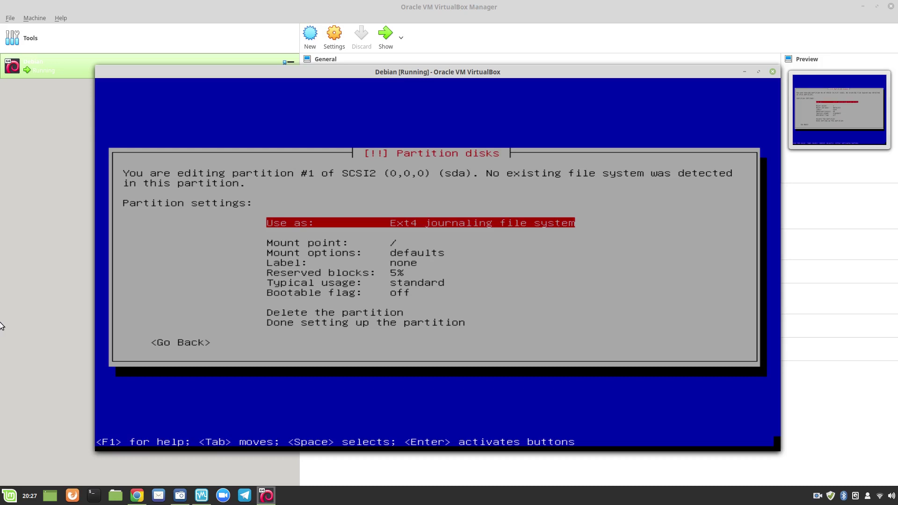
# Step: Set the new partition to be used as swap area and finish it
pyautogui.press('Return')
pyautogui.press('Down')
pyautogui.press('Down')
pyautogui.press('Down')
pyautogui.press('Down')
pyautogui.press('Down')
pyautogui.press('Down')
pyautogui.press('Down')
pyautogui.press('Down')
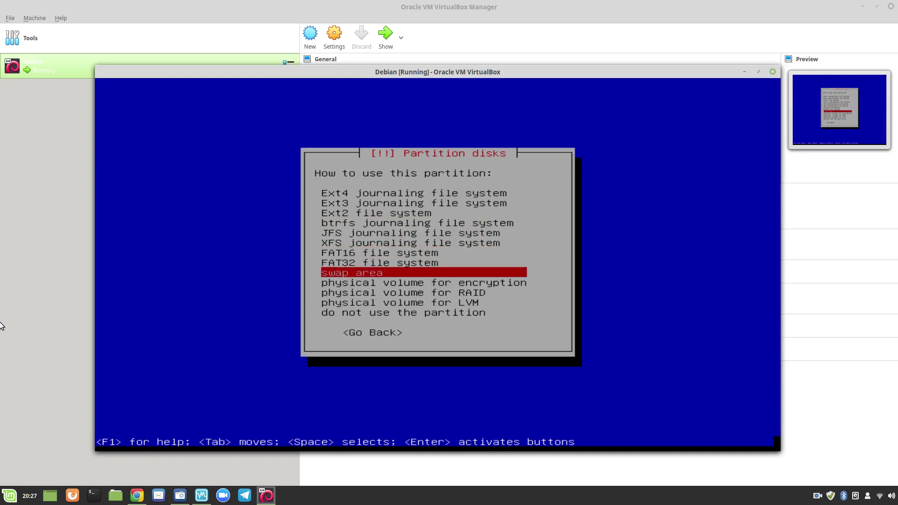
pyautogui.press('Return')
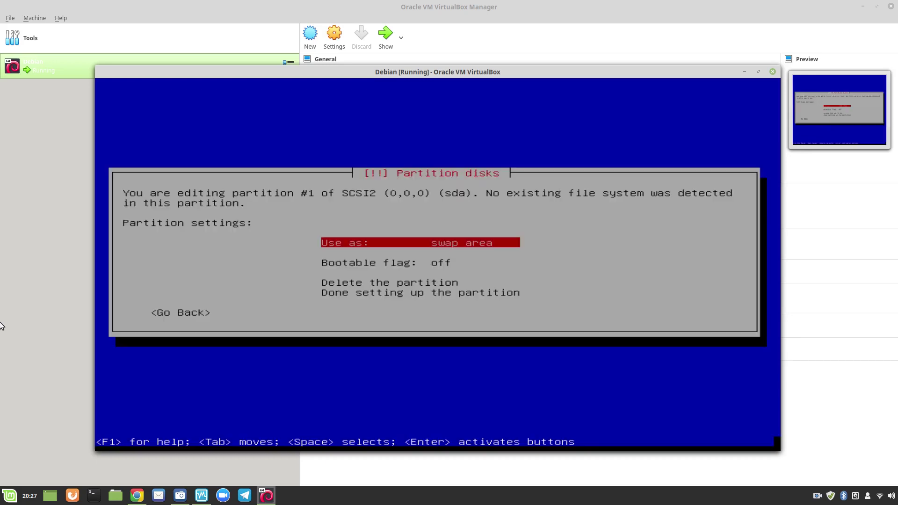
pyautogui.press('Down')
pyautogui.press('Down')
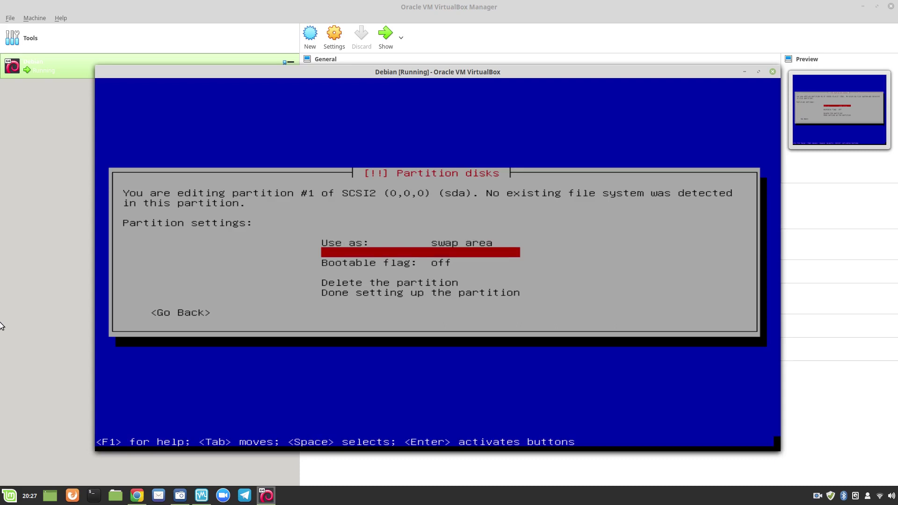
pyautogui.press('Down')
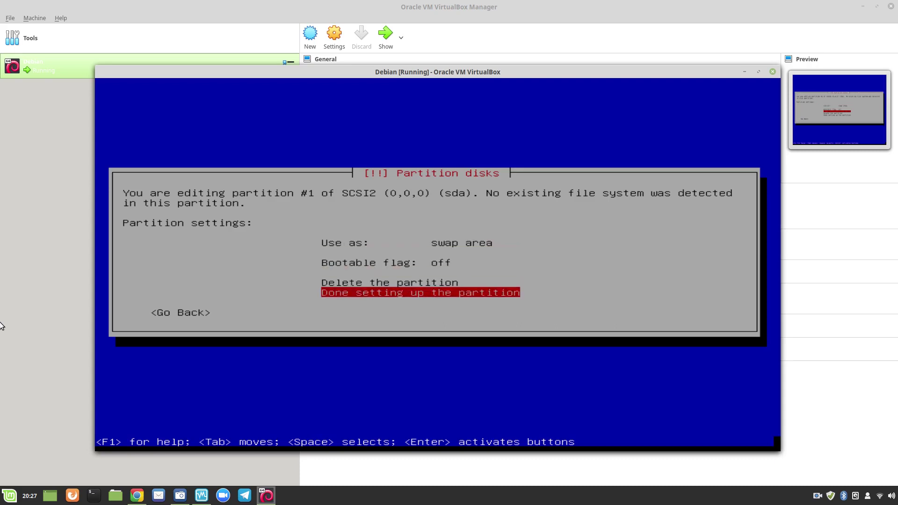
pyautogui.press('Return')
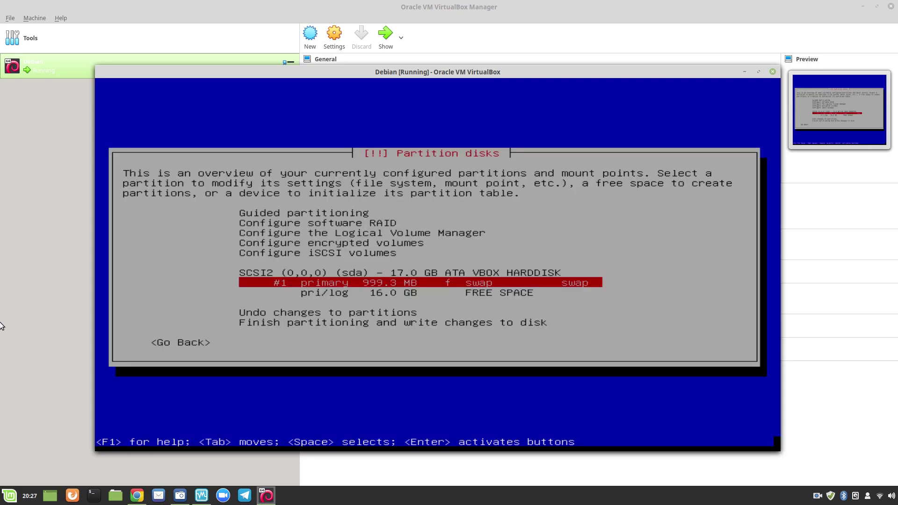
# Step: Create a primary partition using the full remaining 16.0 GB of free space
pyautogui.press('Down')
pyautogui.press('Return')
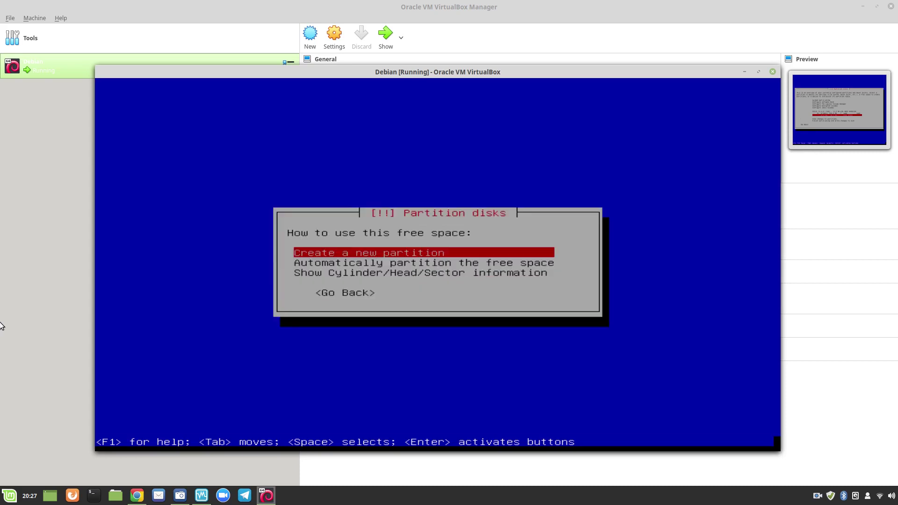
pyautogui.press('Return')
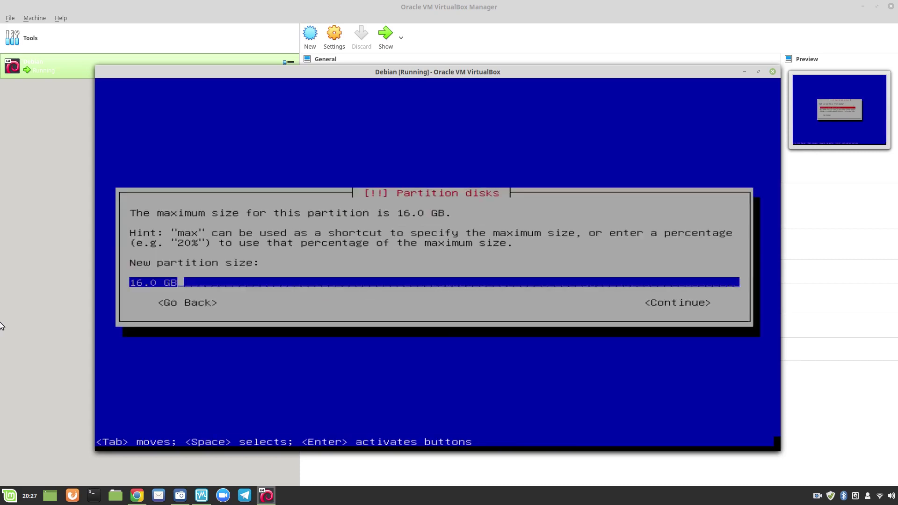
pyautogui.press('Tab')
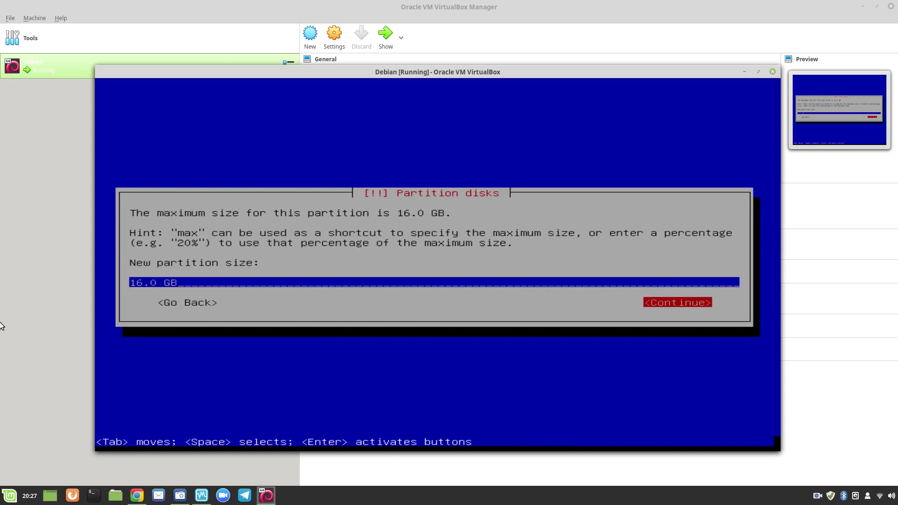
pyautogui.press('Return')
pyautogui.press('Up')
pyautogui.press('Return')
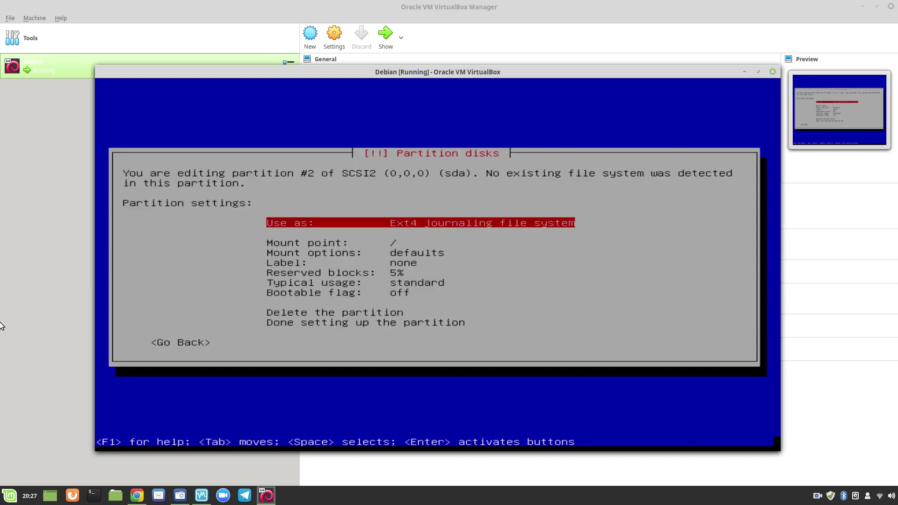
# Step: Turn on the bootable flag for the ext4 / partition and finish its setup
pyautogui.press('Down')
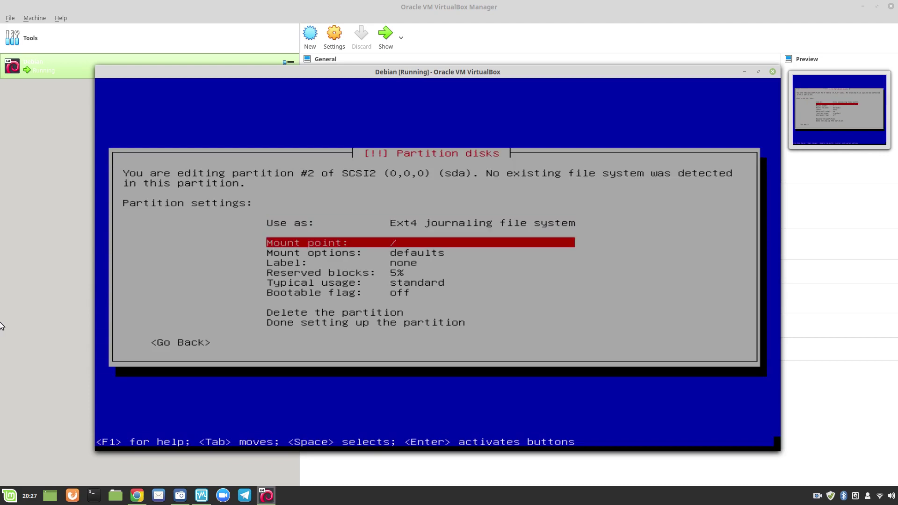
pyautogui.press('Down')
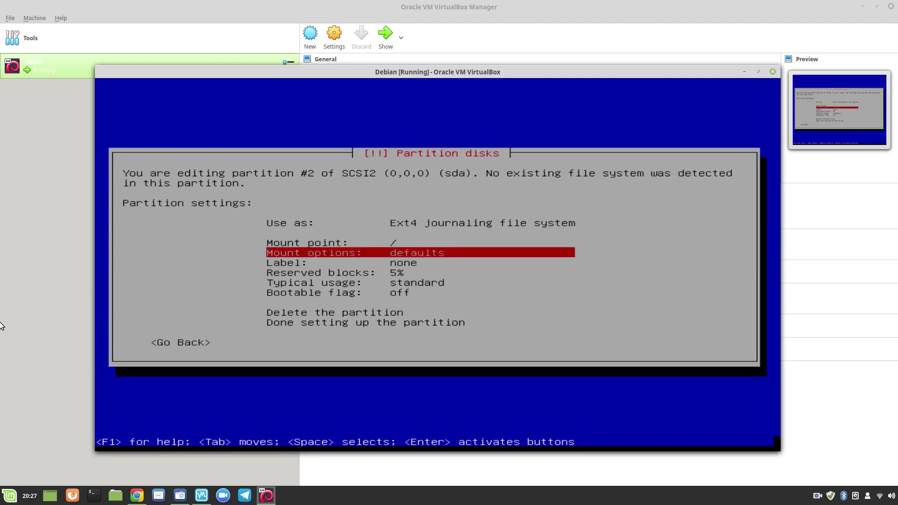
pyautogui.press('Down')
pyautogui.press('Down')
pyautogui.press('Down')
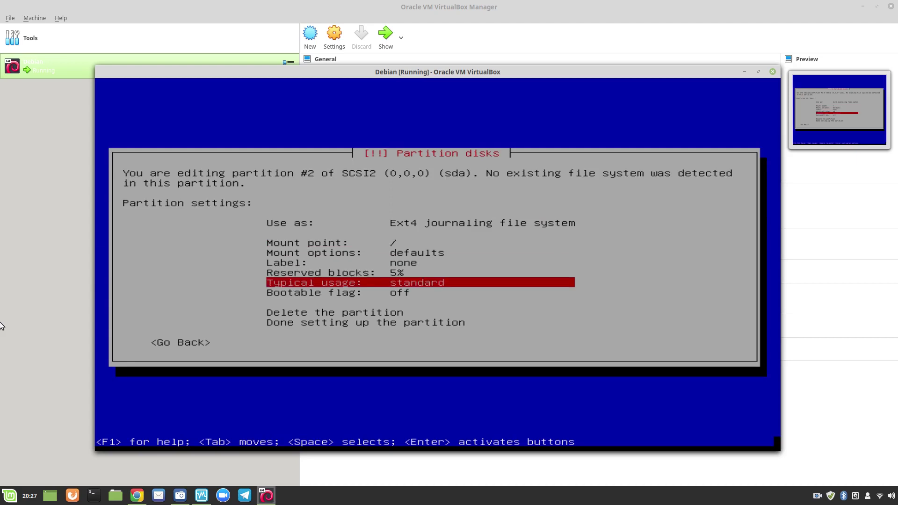
pyautogui.press('Down')
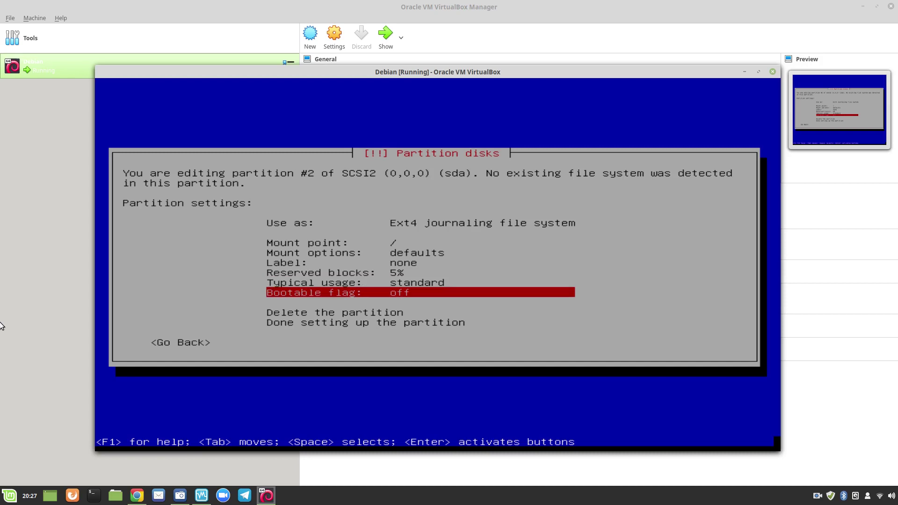
pyautogui.press('Return')
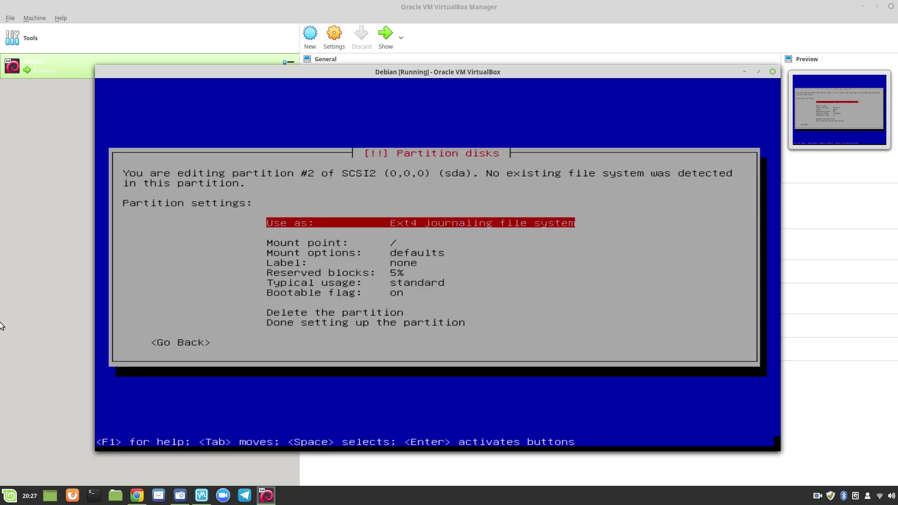
pyautogui.press('Down')
pyautogui.press('Down')
pyautogui.press('Down')
pyautogui.press('Down')
pyautogui.press('Down')
pyautogui.press('Down')
pyautogui.press('Down')
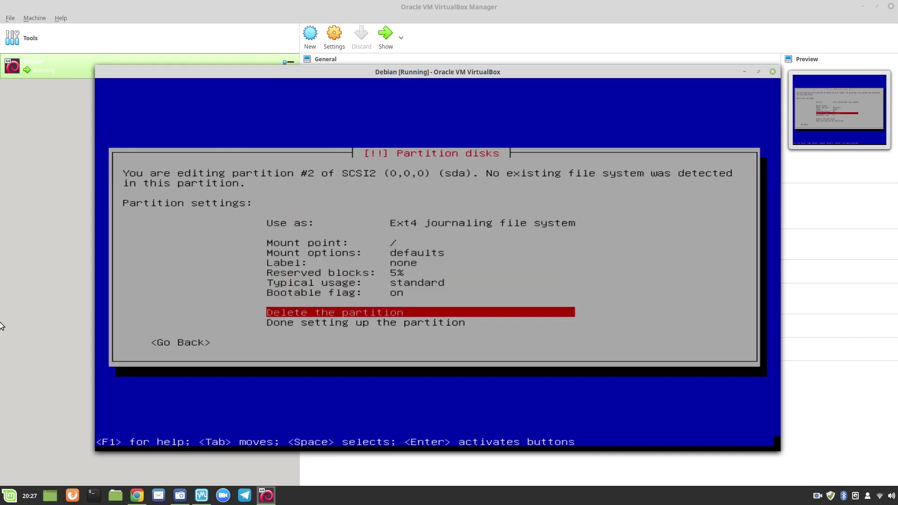
pyautogui.press('Down')
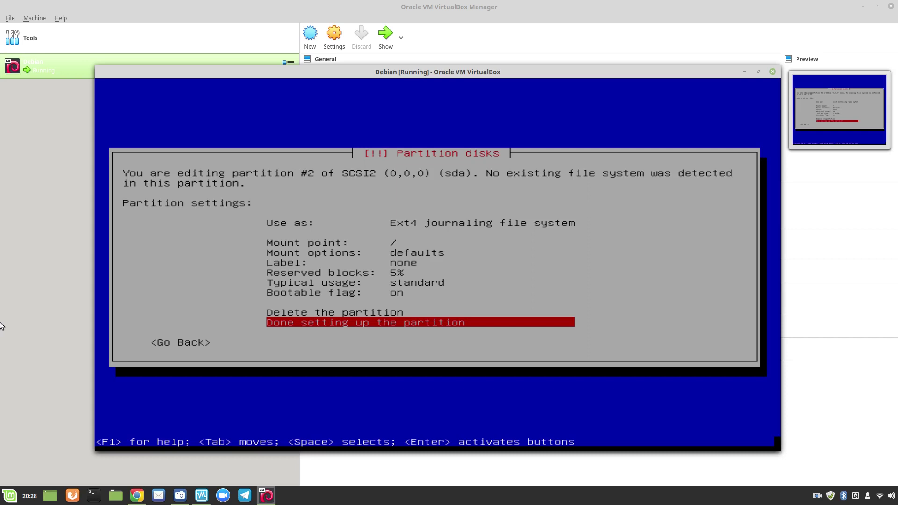
pyautogui.press('Return')
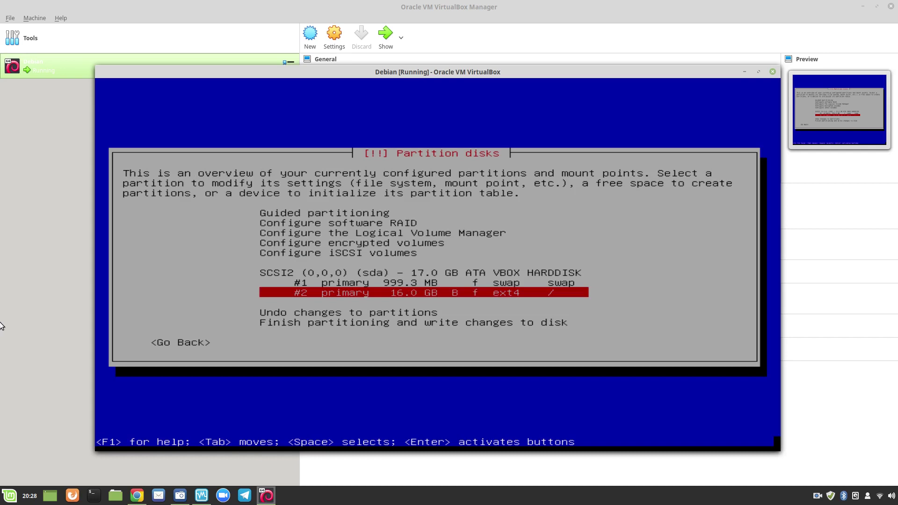
# Step: Finish partitioning and write the swap and ext4 partitions to disk
pyautogui.press('Down')
pyautogui.press('Down')
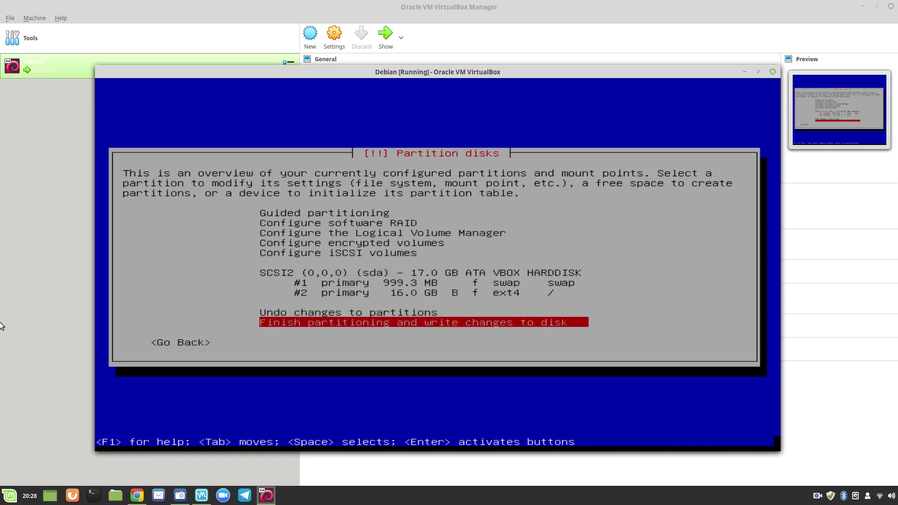
pyautogui.press('Return')
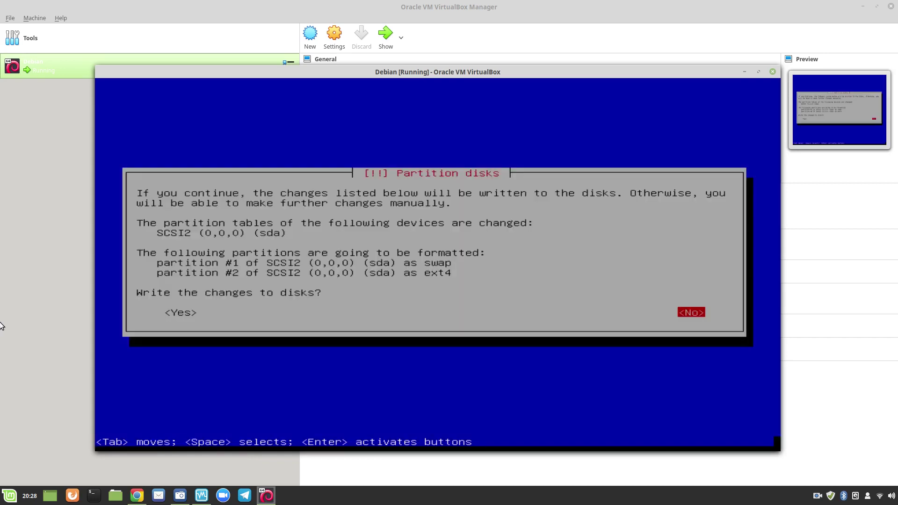
pyautogui.press('Left')
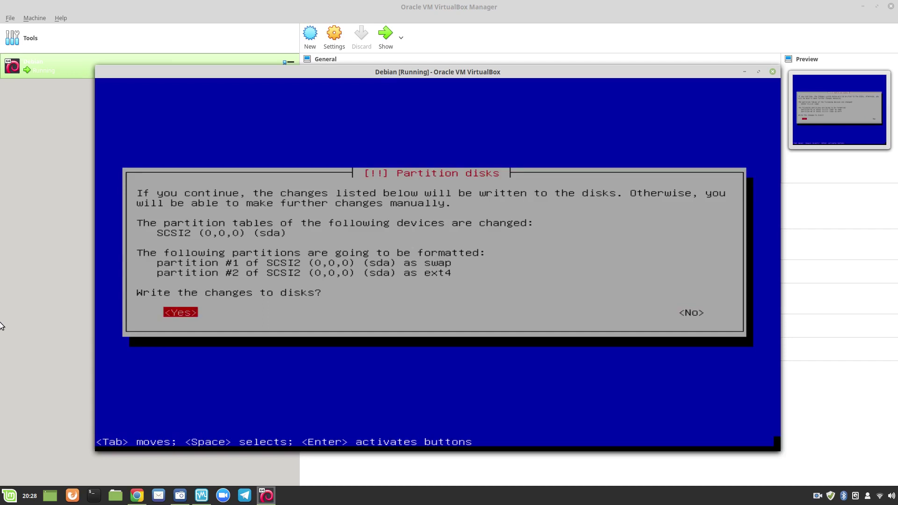
pyautogui.press('Return')
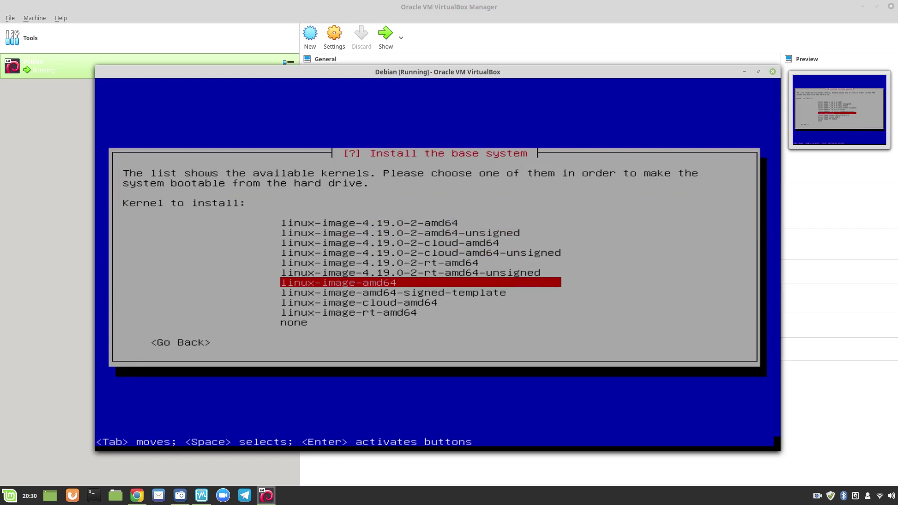
# Step: Choose the linux-image-4.19.0-2-amd64 kernel with a generic initrd including all drivers
pyautogui.press('Up')
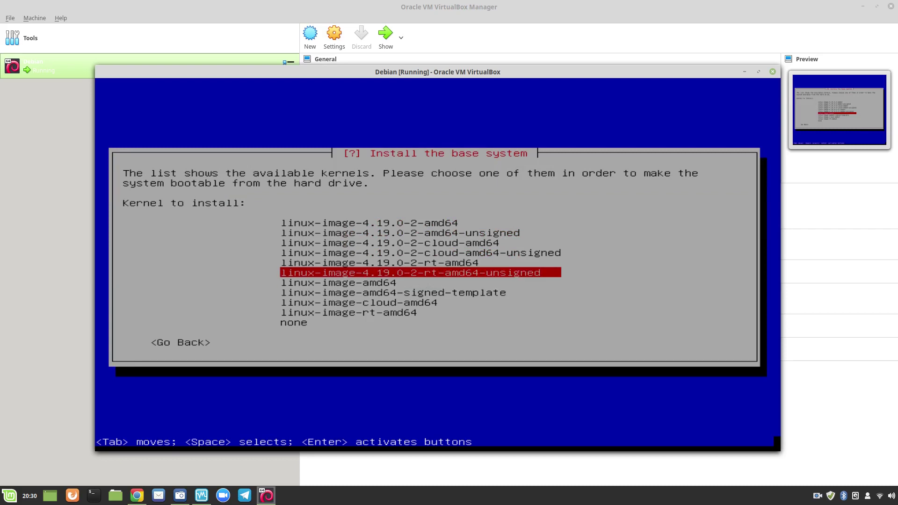
pyautogui.press('Down')
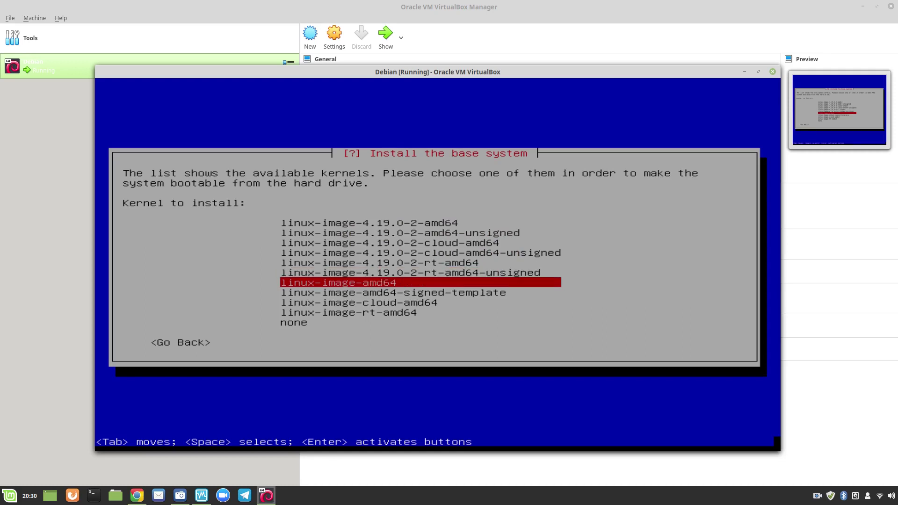
pyautogui.press('Up')
pyautogui.press('Up')
pyautogui.press('Up')
pyautogui.press('Up')
pyautogui.press('Up')
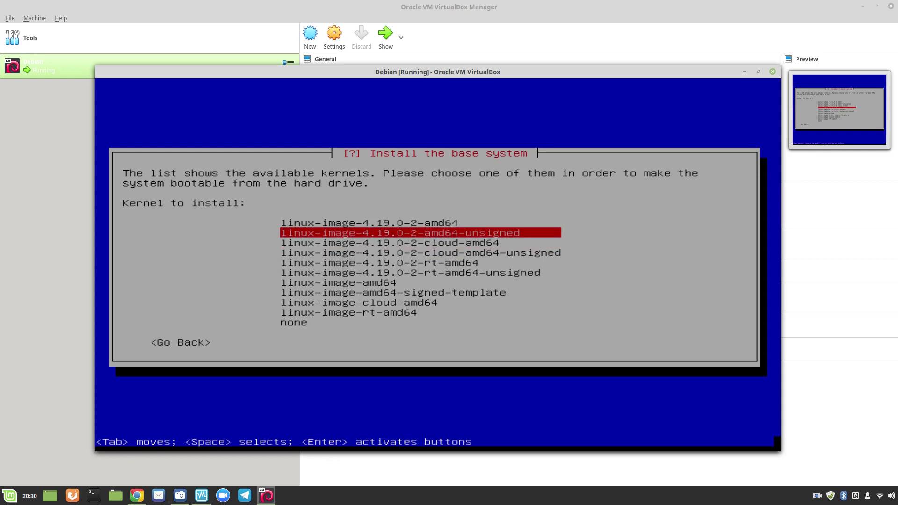
pyautogui.press('Up')
pyautogui.press('Down')
pyautogui.press('Up')
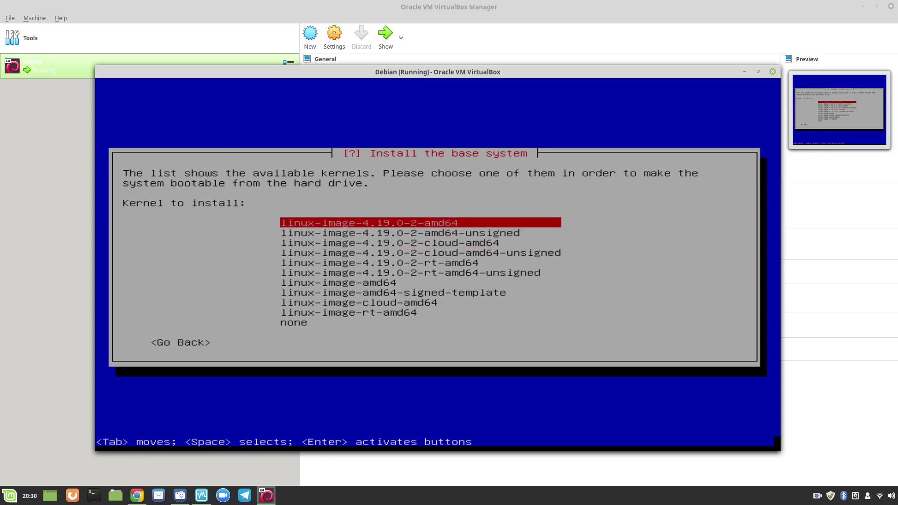
pyautogui.press('Down')
pyautogui.press('Down')
pyautogui.press('Down')
pyautogui.press('Down')
pyautogui.press('Down')
pyautogui.press('Down')
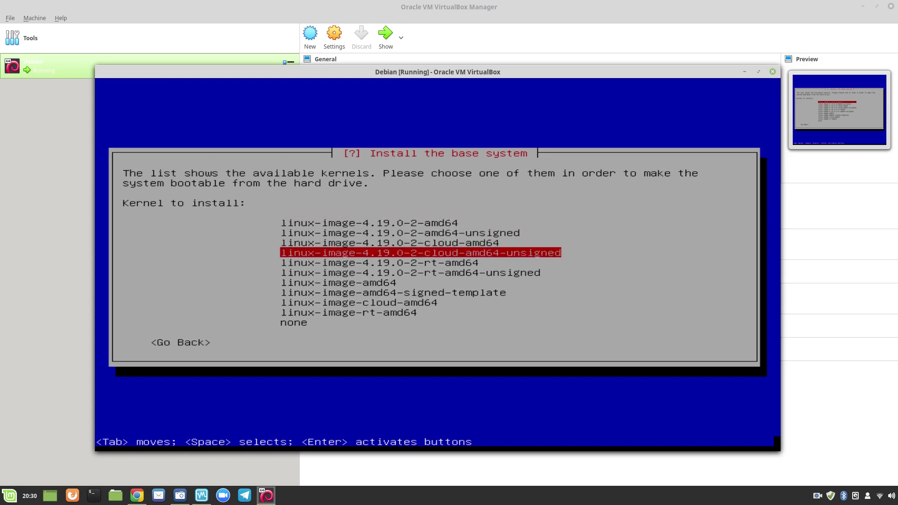
pyautogui.press('Up')
pyautogui.press('Up')
pyautogui.press('Up')
pyautogui.press('Up')
pyautogui.press('Up')
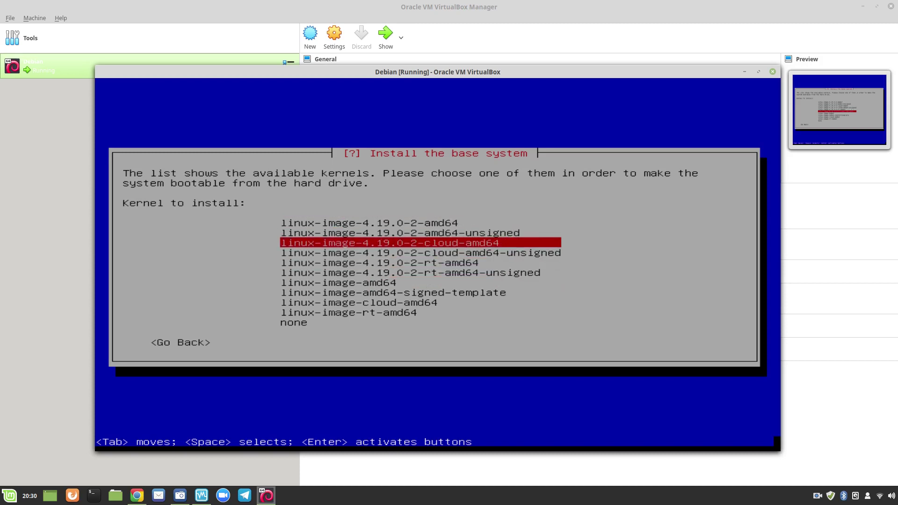
pyautogui.press('Up')
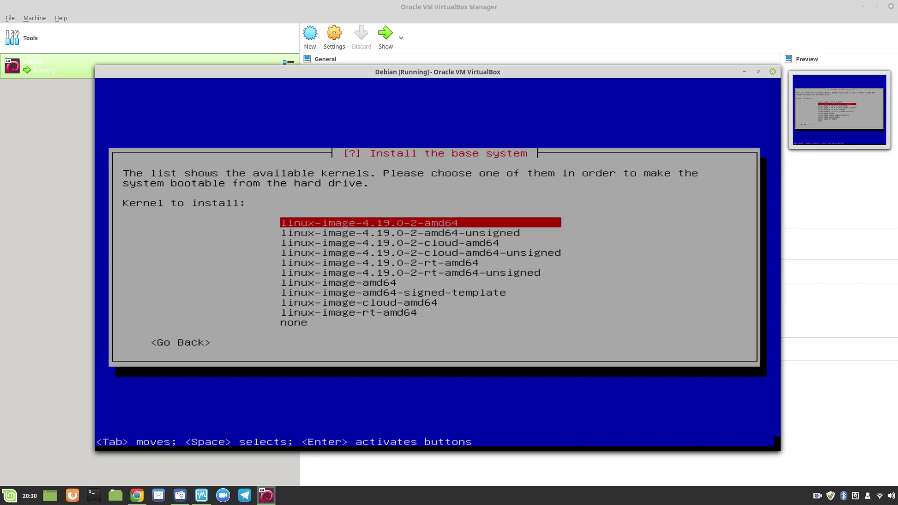
pyautogui.press('Return')
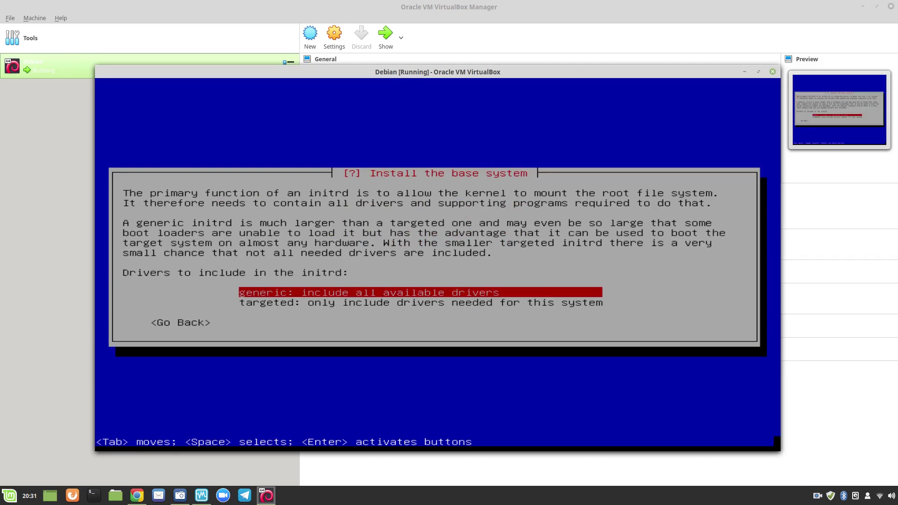
pyautogui.press('Return')
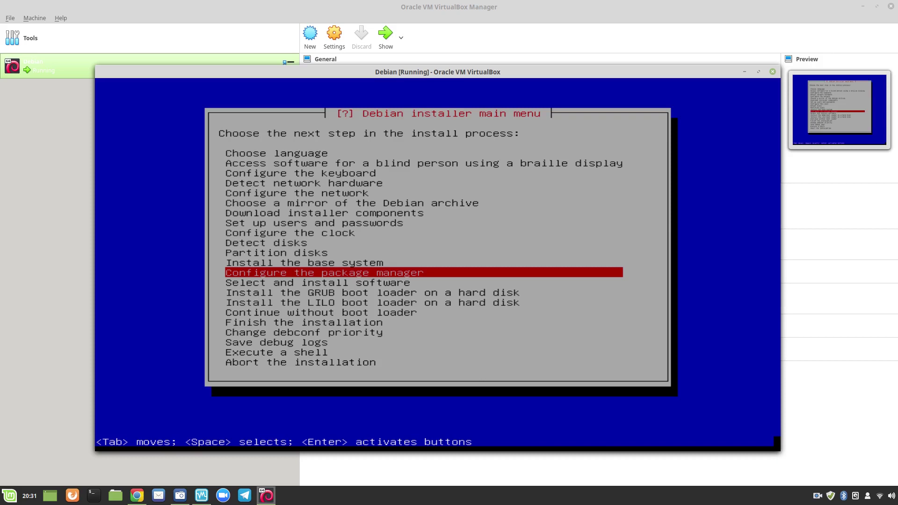
# Step: Allow non-free software and enable source repositories in APT
pyautogui.press('Return')
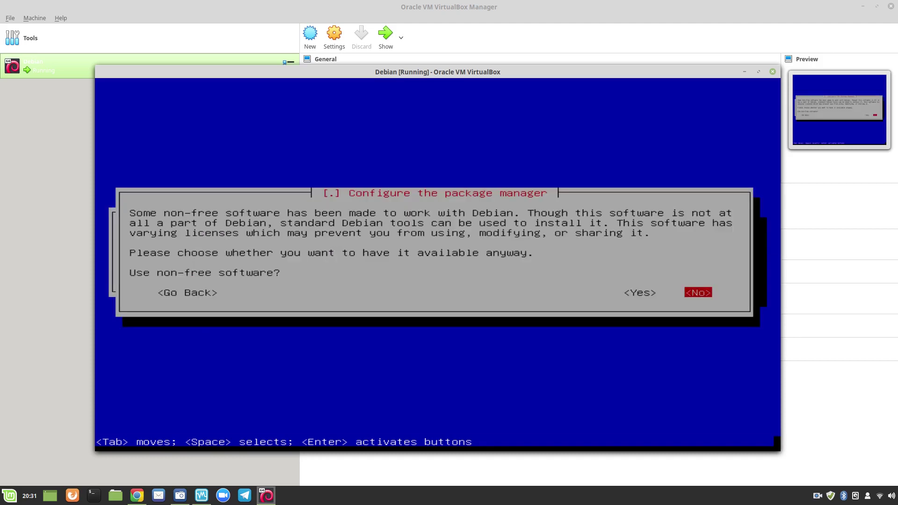
pyautogui.press('Tab')
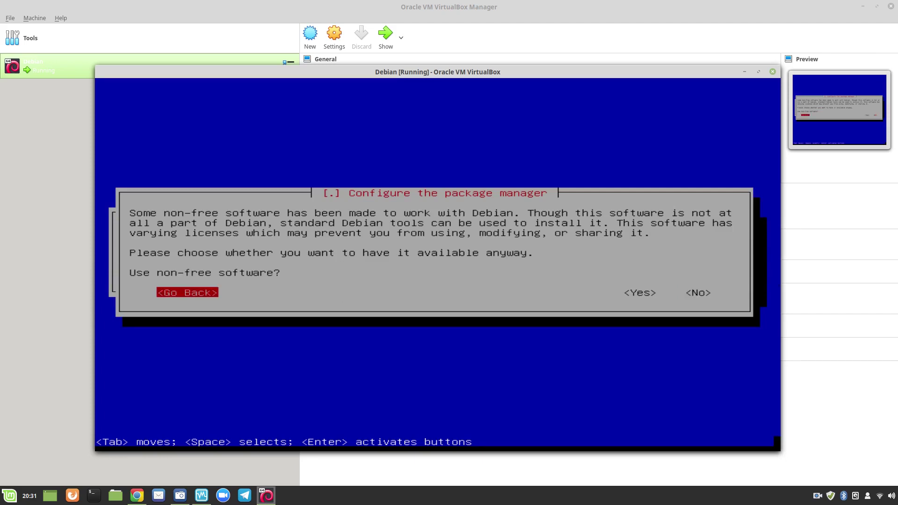
pyautogui.press('Tab')
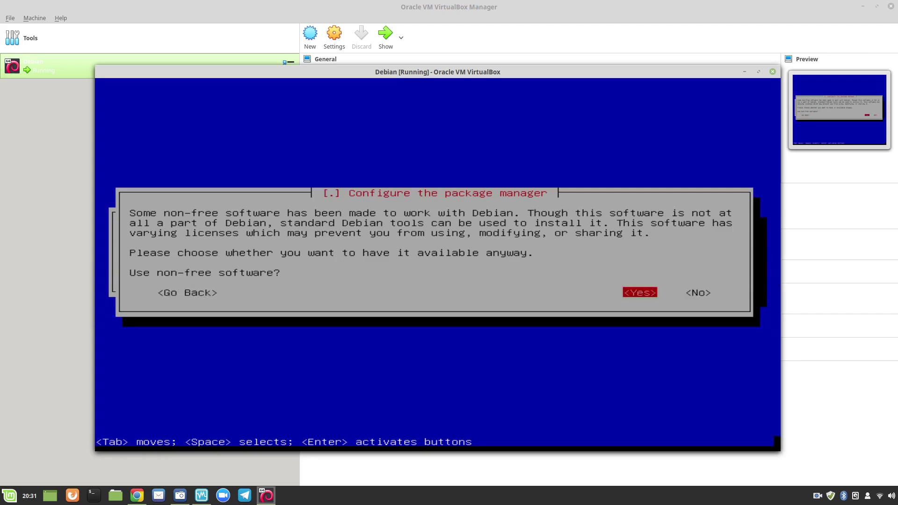
pyautogui.press('Return')
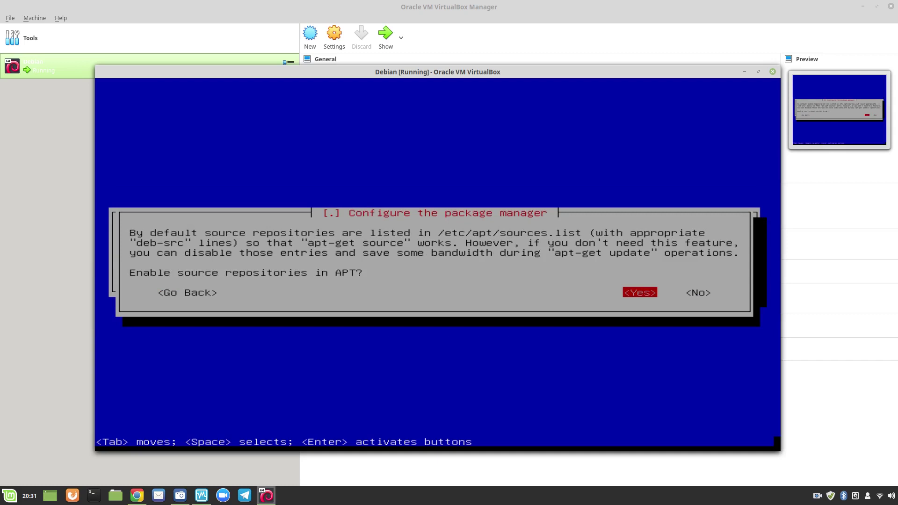
pyautogui.press('Return')
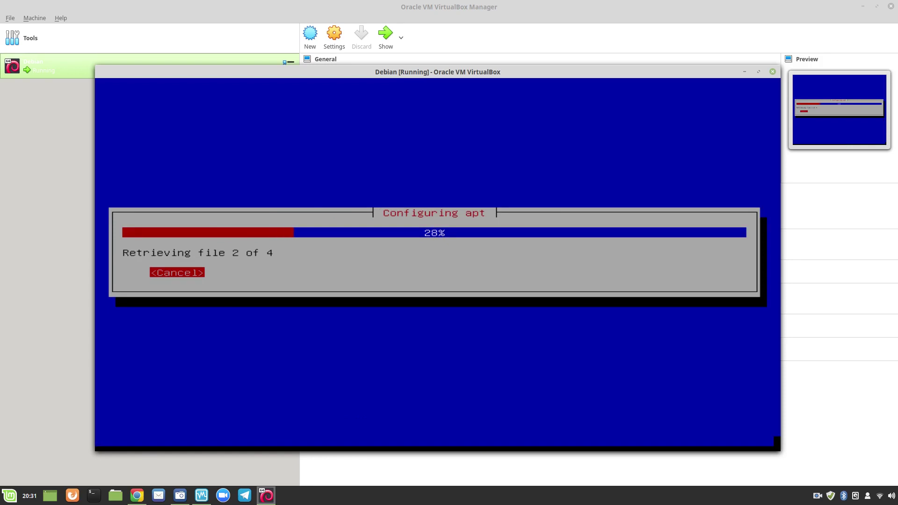
# Step: Install security updates automatically and decline the popularity-contest survey
pyautogui.press('Return')
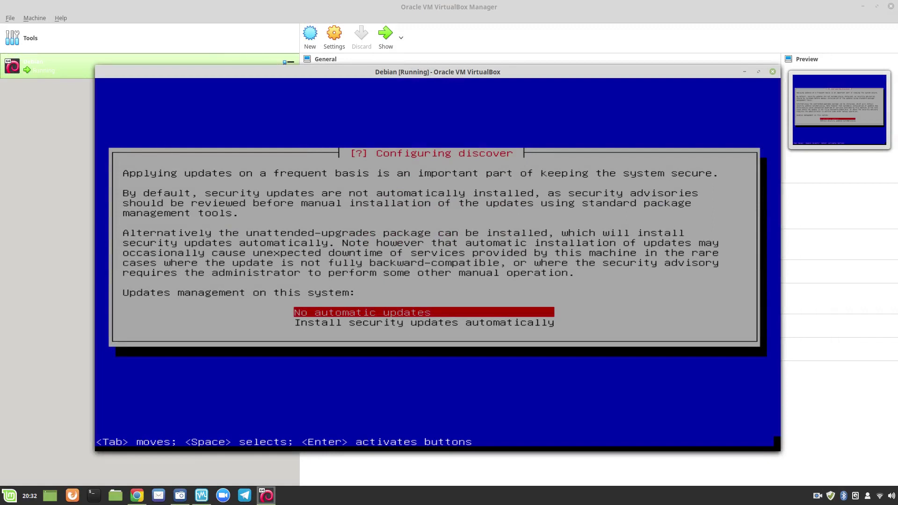
pyautogui.press('Down')
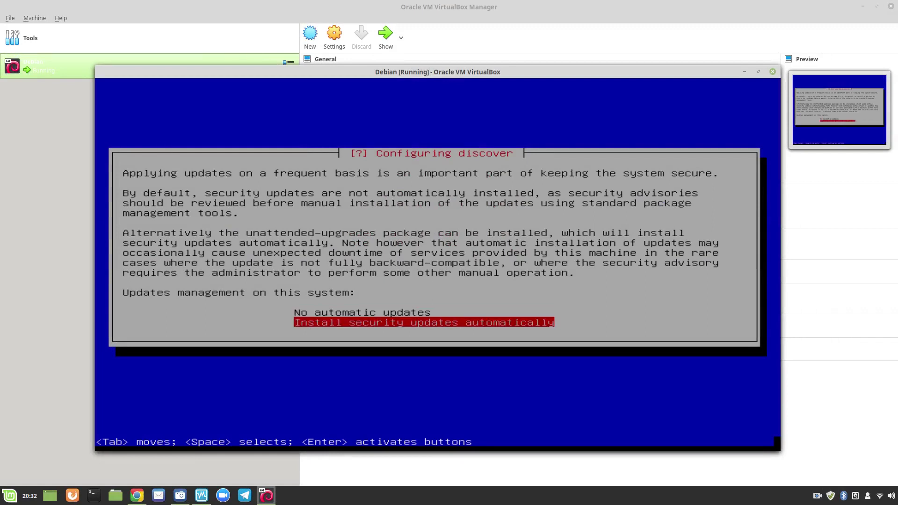
pyautogui.press('Return')
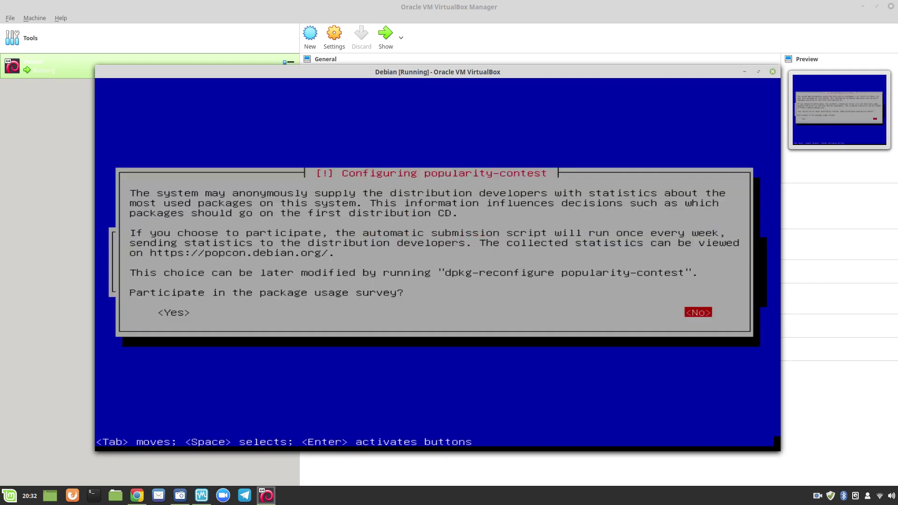
pyautogui.press('Return')
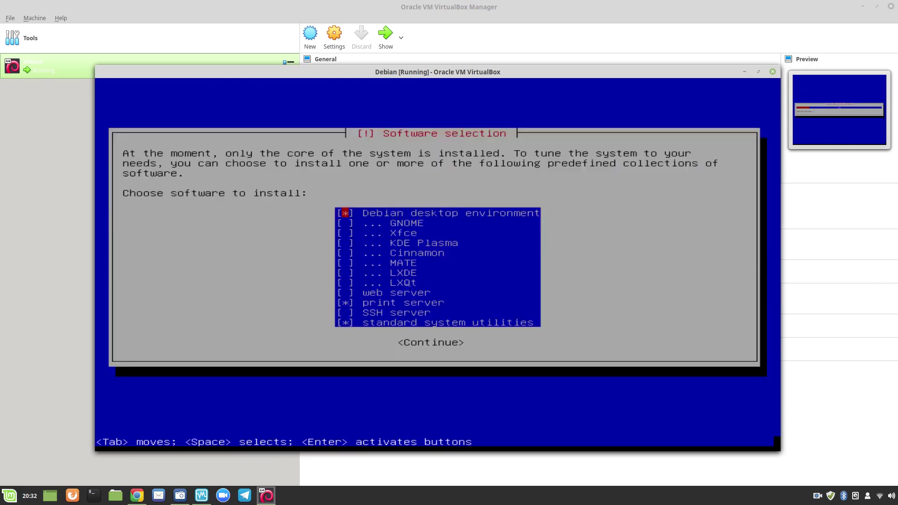
# Step: Add GNOME to the software selection and start installing it
pyautogui.press('Down')
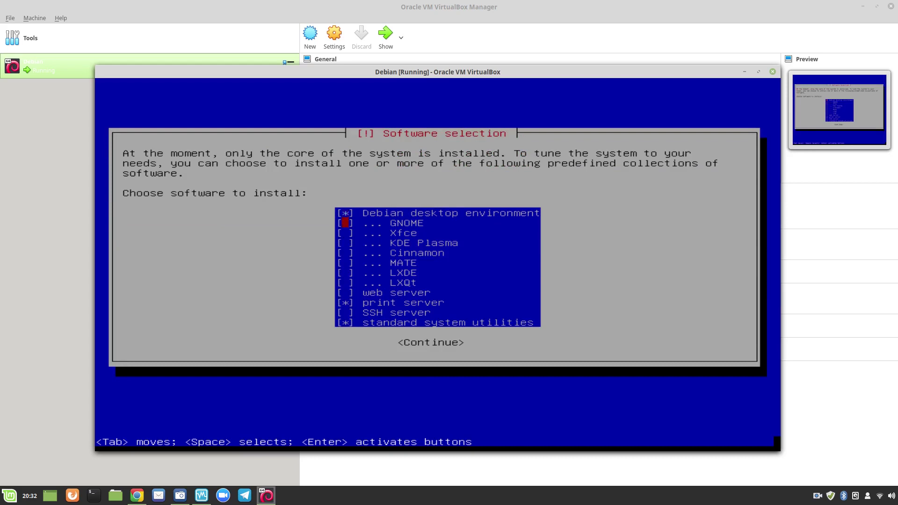
pyautogui.press('space')
pyautogui.press('Down')
pyautogui.press('Down')
pyautogui.press('Tab')
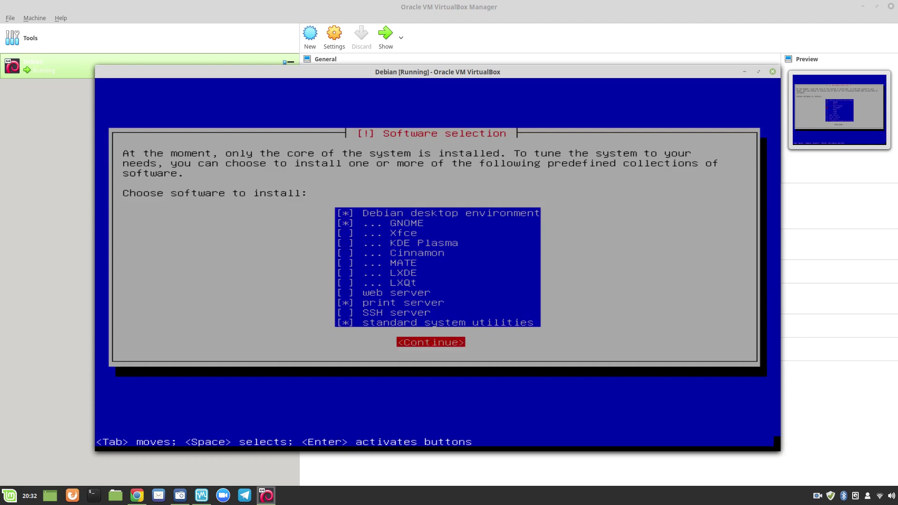
pyautogui.press('Return')
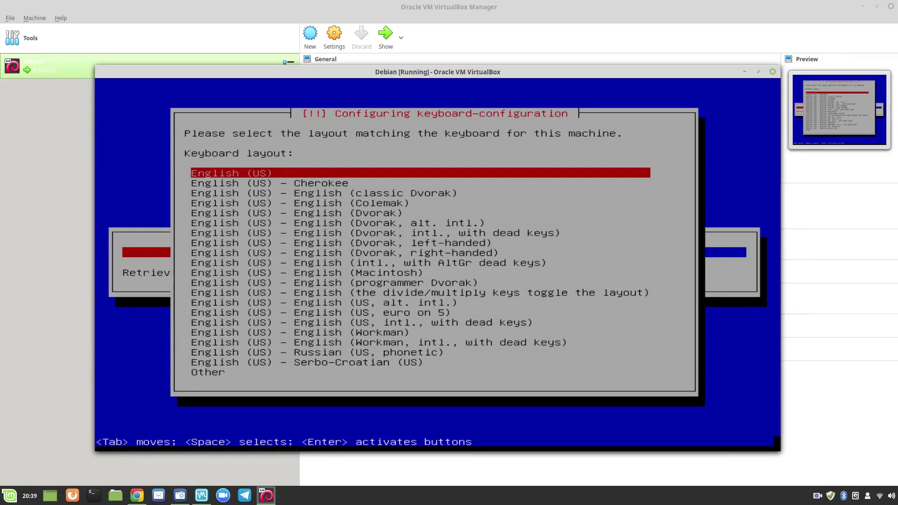
# Step: Keep the English (US) keyboard layout and proceed to GRUB installation
pyautogui.press('Down')
pyautogui.press('Down')
pyautogui.press('Down')
pyautogui.press('Down')
pyautogui.press('Up')
pyautogui.press('Up')
pyautogui.press('Up')
pyautogui.press('Up')
pyautogui.press('Return')
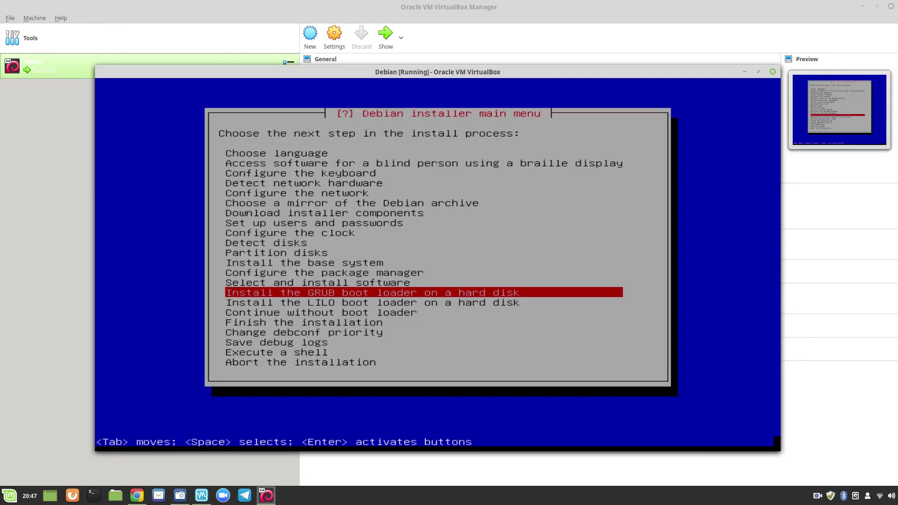
pyautogui.press('Return')
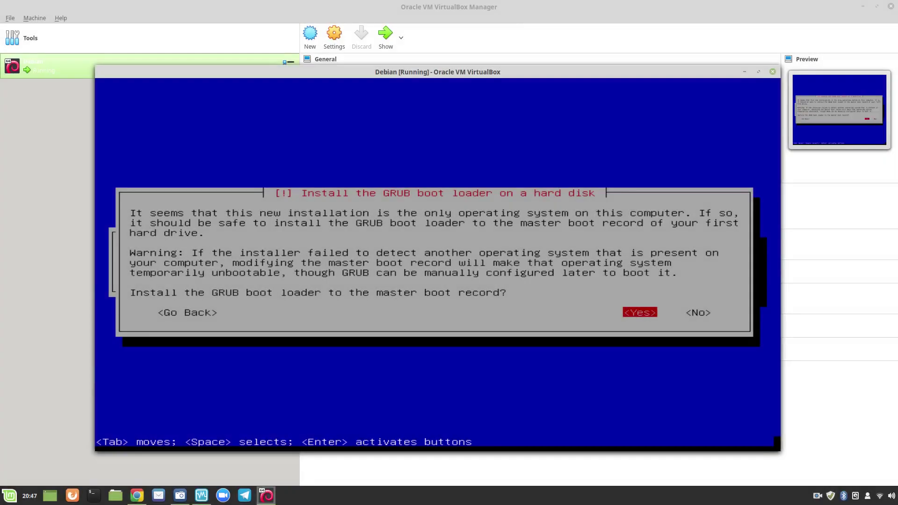
# Step: Install GRUB to the master boot record on /dev/sda, without the EFI removable path
pyautogui.press('Return')
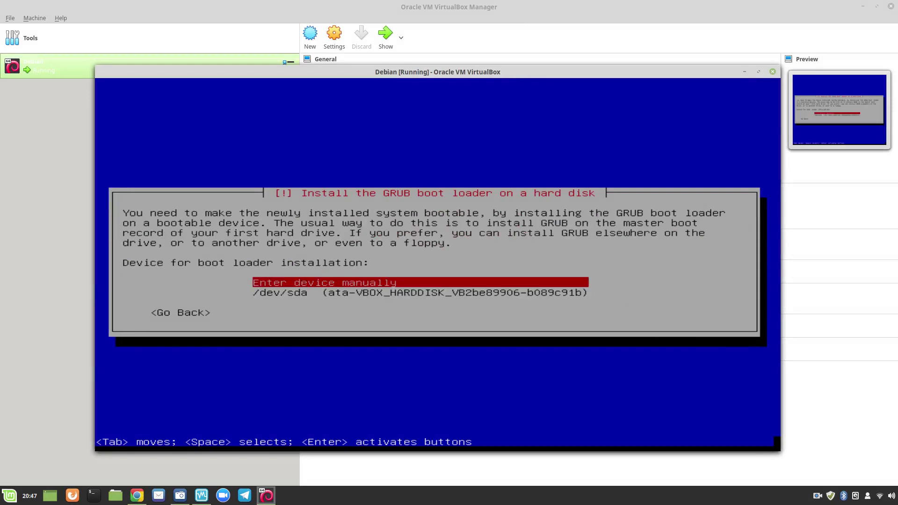
pyautogui.press('Down')
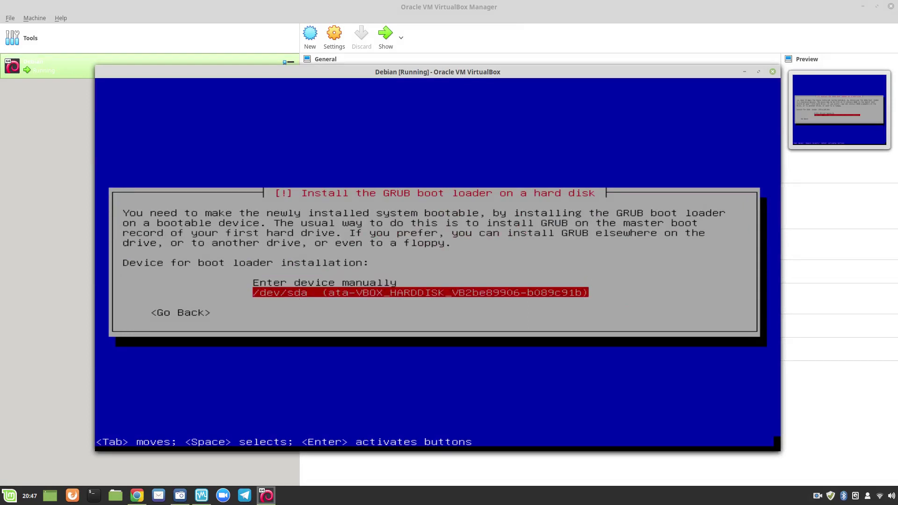
pyautogui.press('Return')
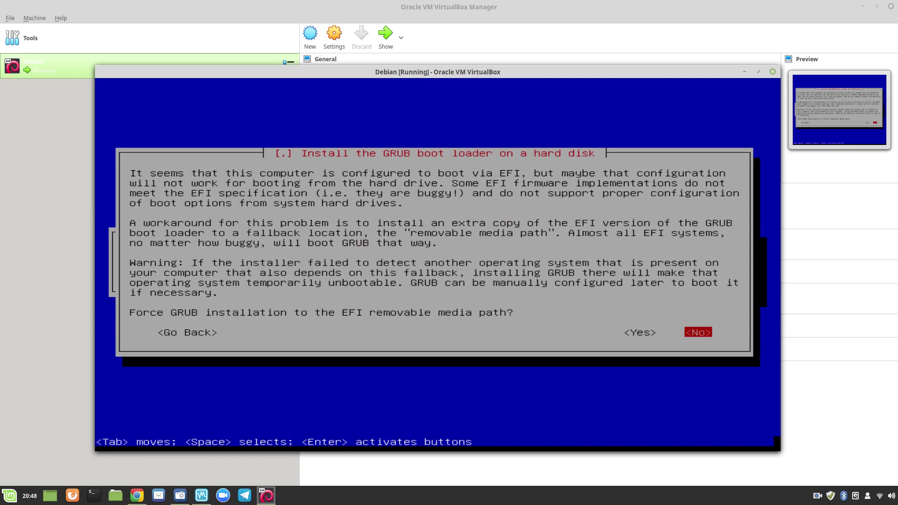
pyautogui.press('Return')
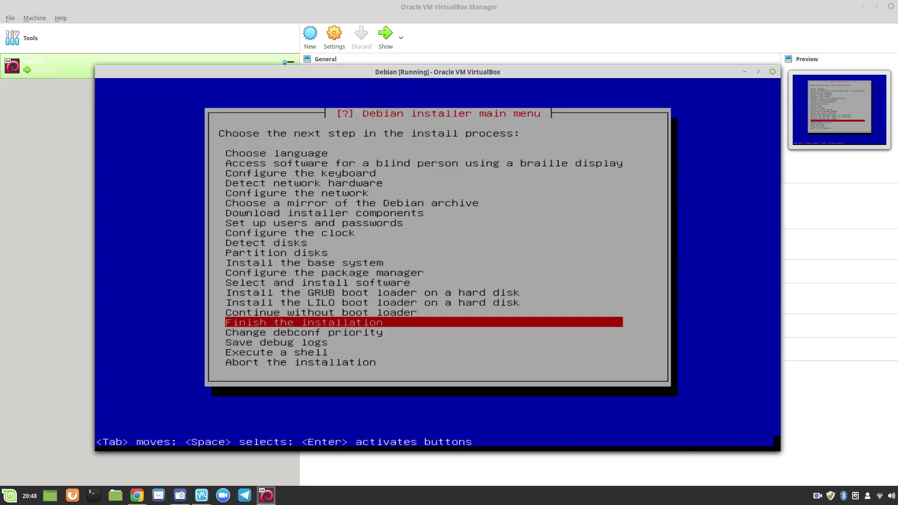
# Step: Finish the installation with the clock on UTC and reboot the VM
pyautogui.press('Return')
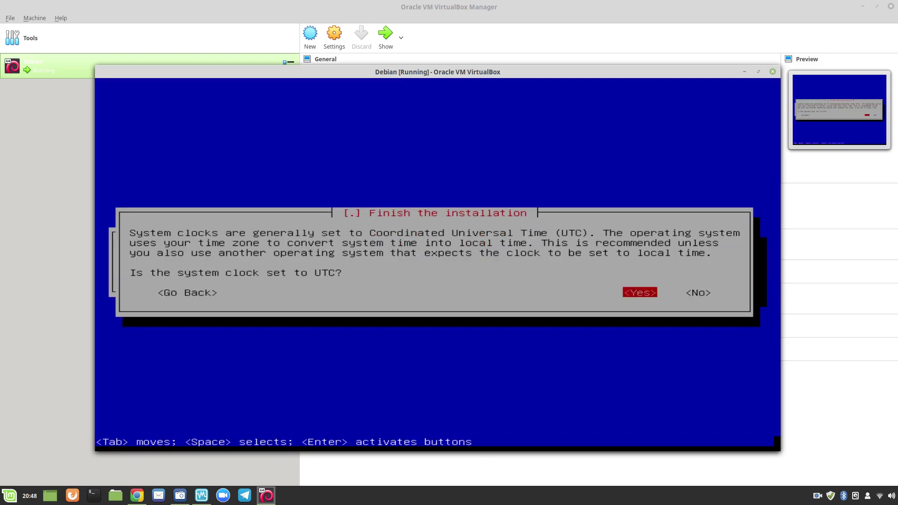
pyautogui.press('Return')
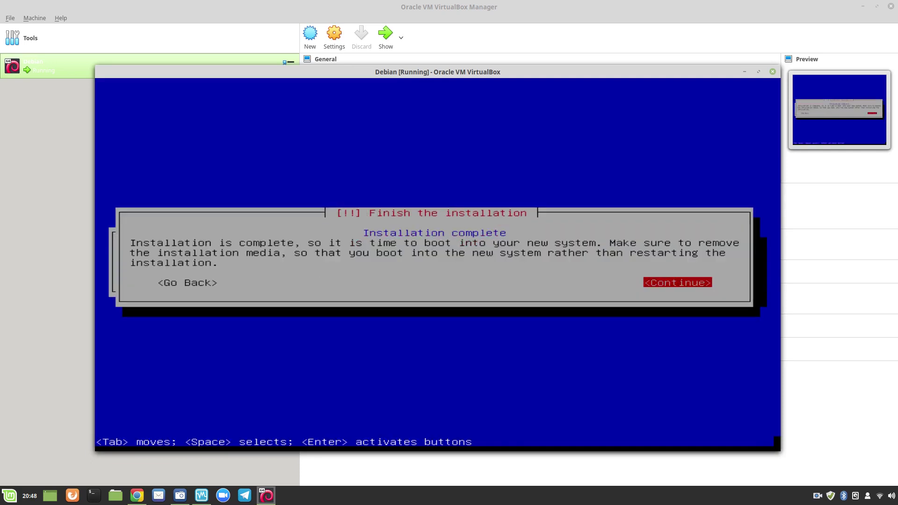
pyautogui.press('Return')
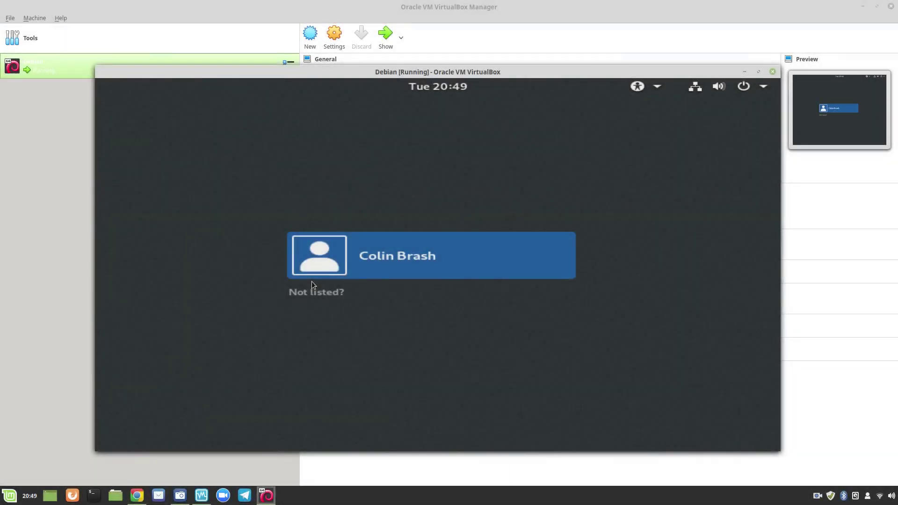
# Step: Log in to the GNOME desktop with the user's password, signing back in after a lock
pyautogui.press('Return')
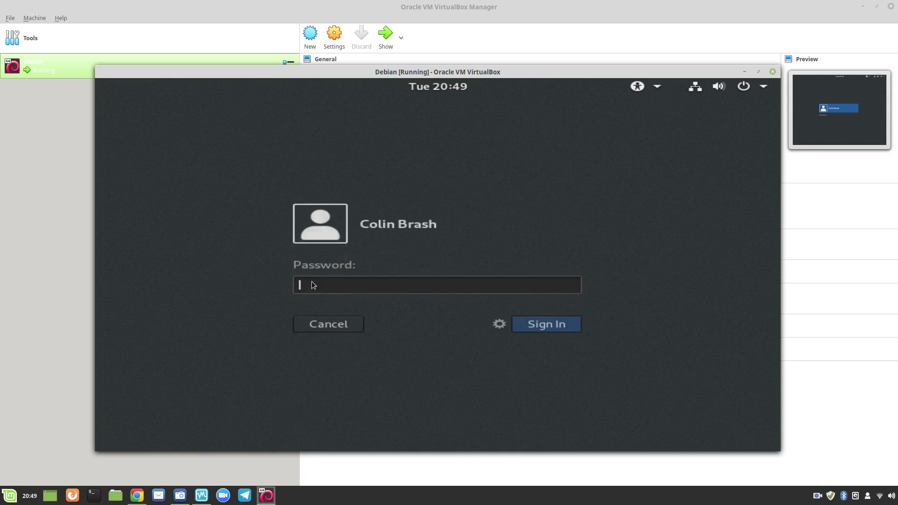
pyautogui.write('••••')
pyautogui.press('Return')
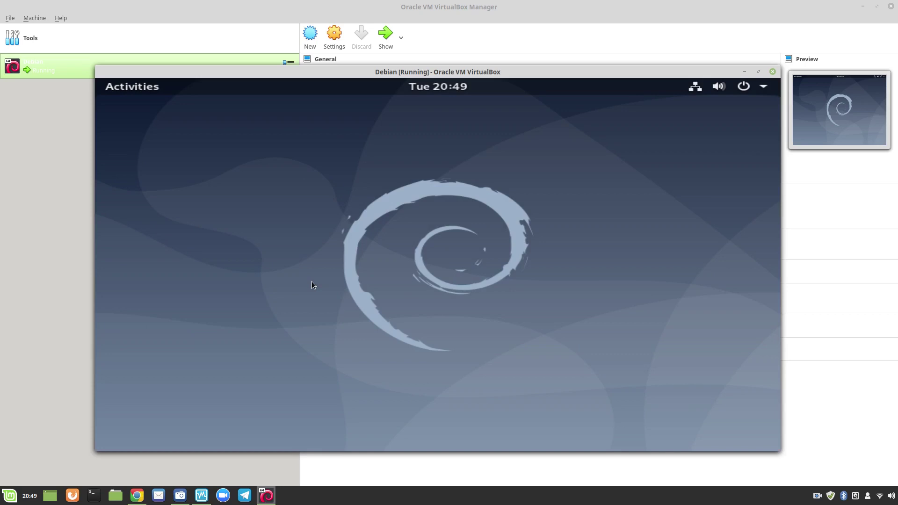
pyautogui.press('super')
pyautogui.write('sy')
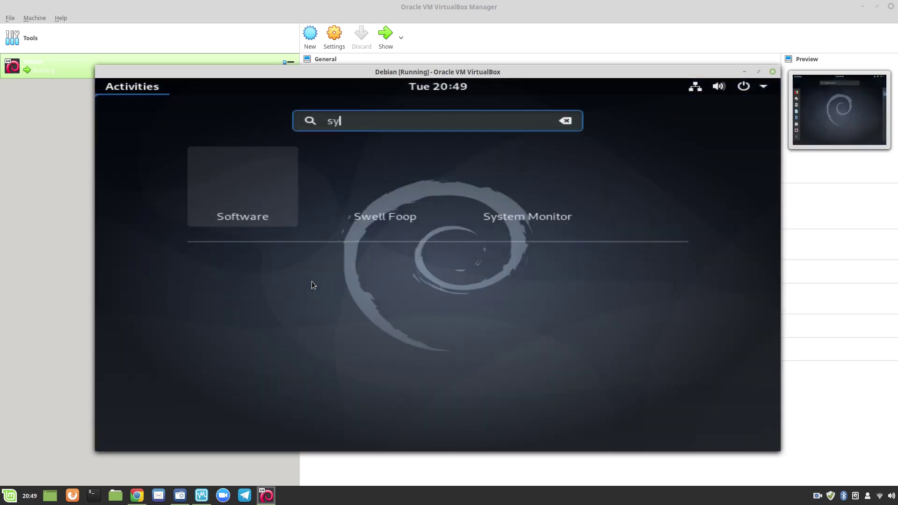
pyautogui.write('n')
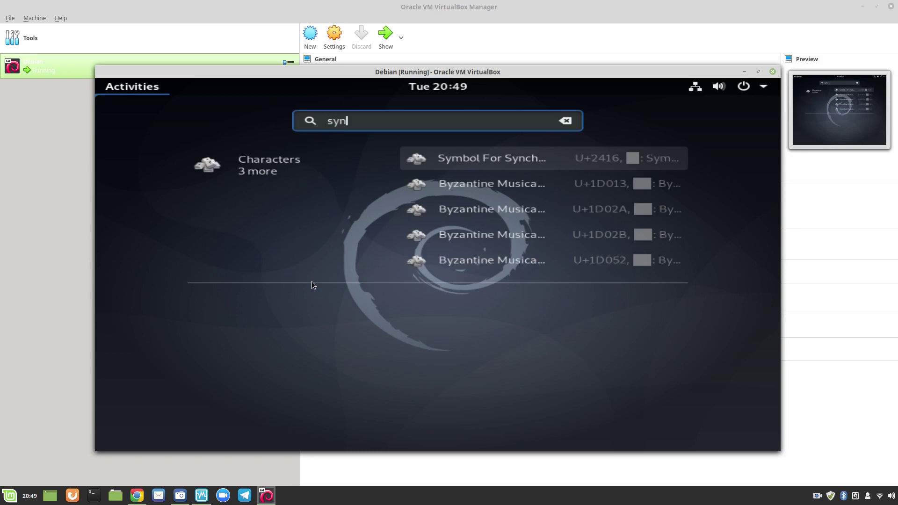
pyautogui.press('BackSpace')
pyautogui.press('BackSpace')
pyautogui.press('BackSpace')
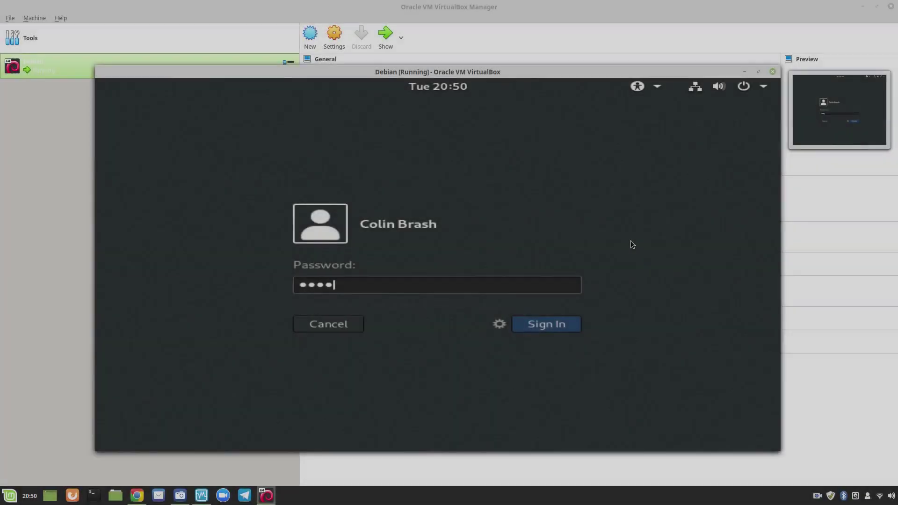
pyautogui.write('**')
pyautogui.press('Return')
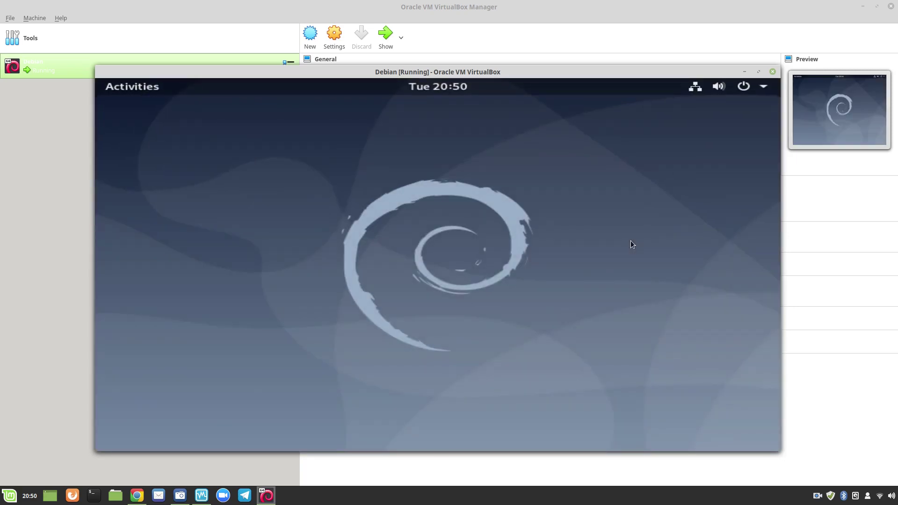
# Step: Browse the application grid and Utilities folder looking for an app
pyautogui.press('super')
pyautogui.write('syn')
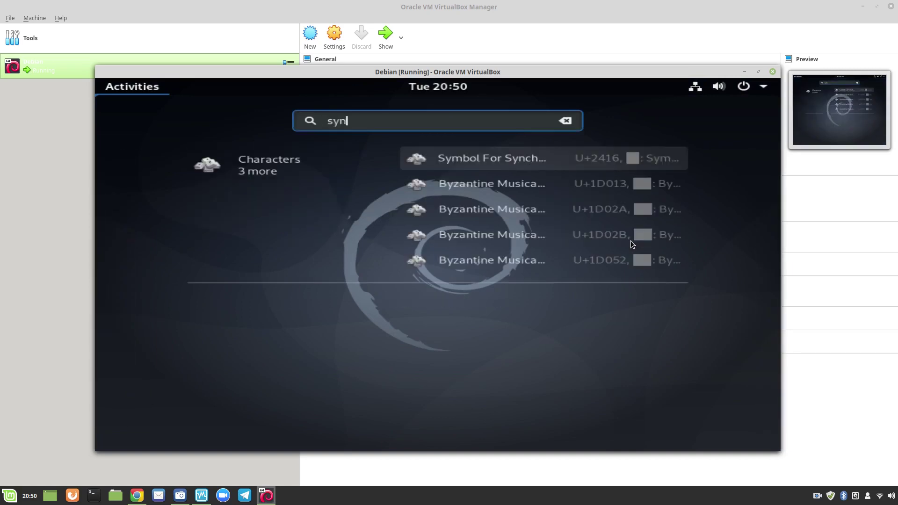
pyautogui.press('BackSpace')
pyautogui.press('BackSpace')
pyautogui.press('BackSpace')
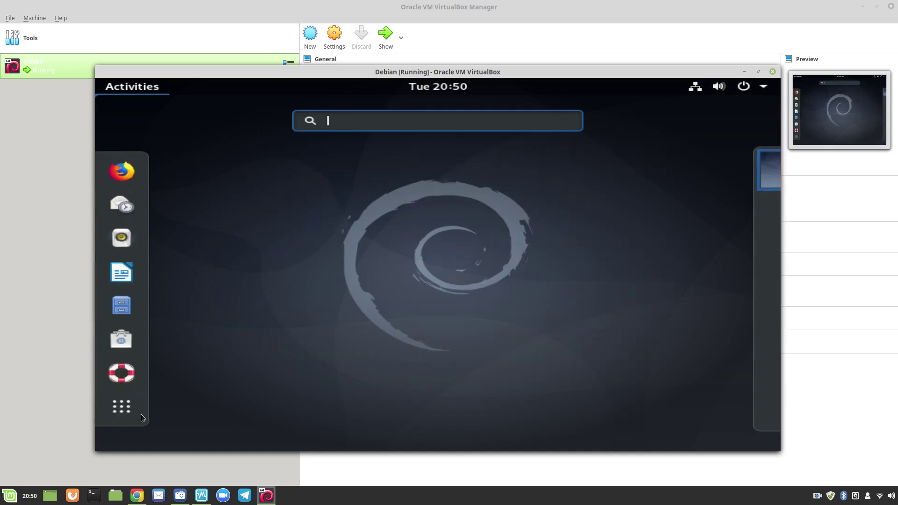
pyautogui.click(140, 414)
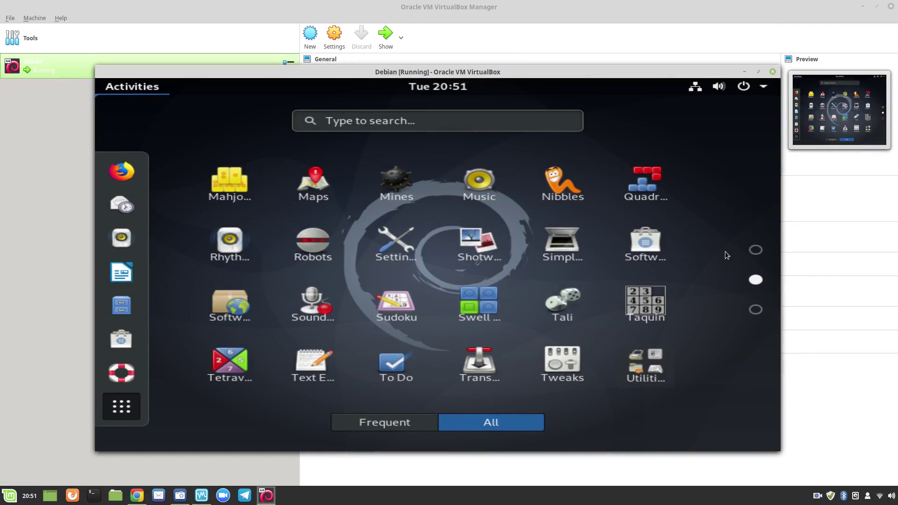
pyautogui.click(648, 358)
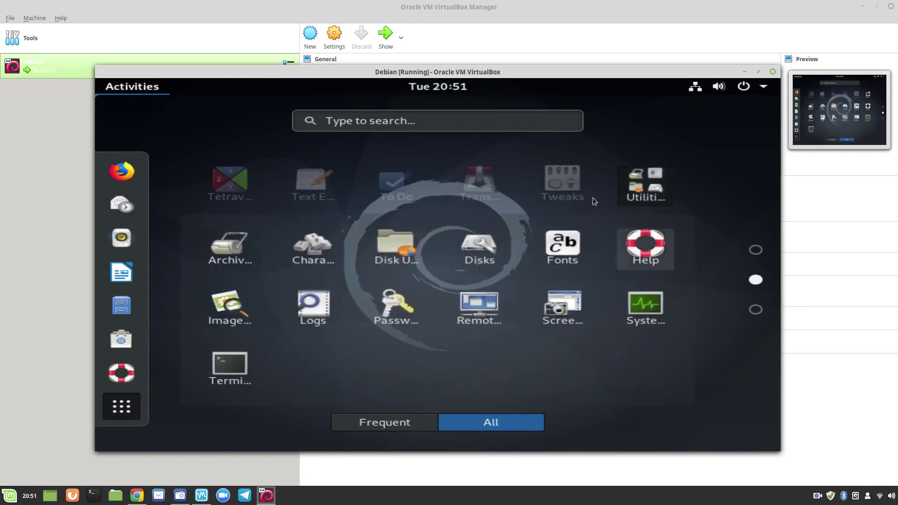
pyautogui.click(433, 119)
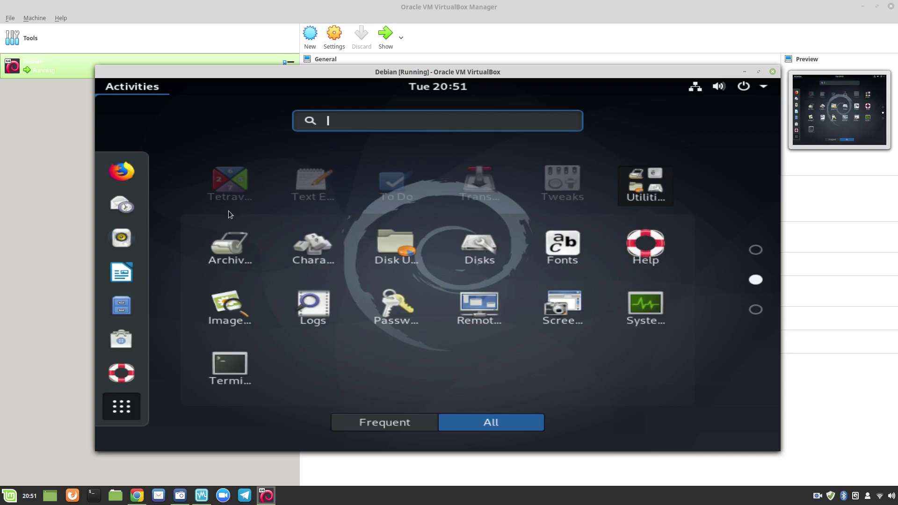
pyautogui.click(132, 403)
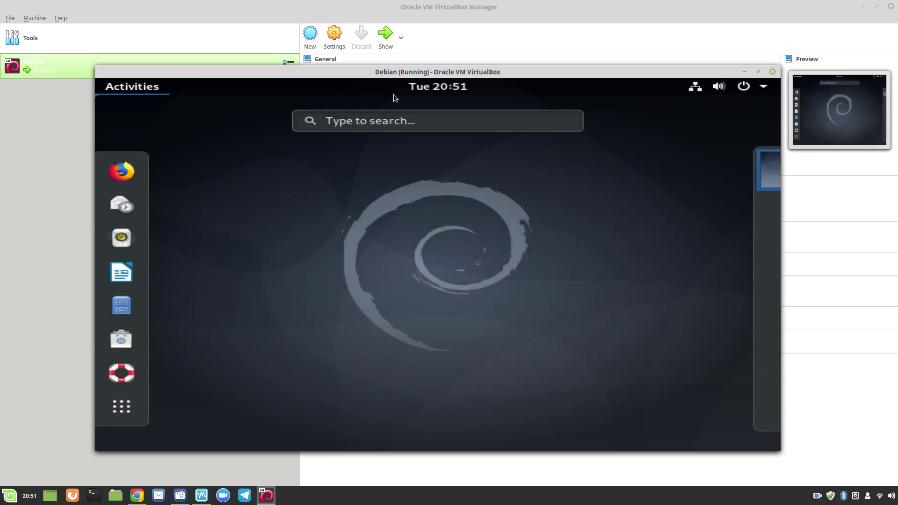
# Step: Search 'term' and add Terminal to the favorites
pyautogui.click(385, 120)
pyautogui.write('term')
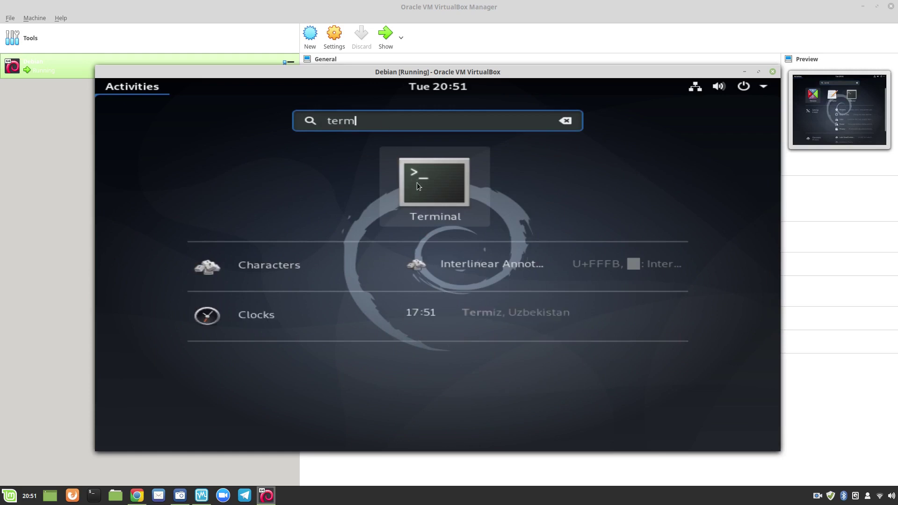
pyautogui.rightClick(417, 182)
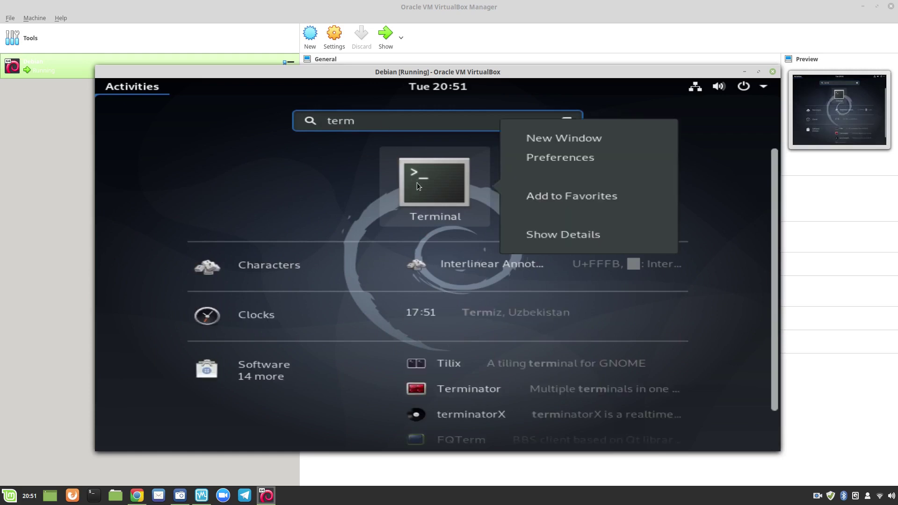
pyautogui.click(564, 193)
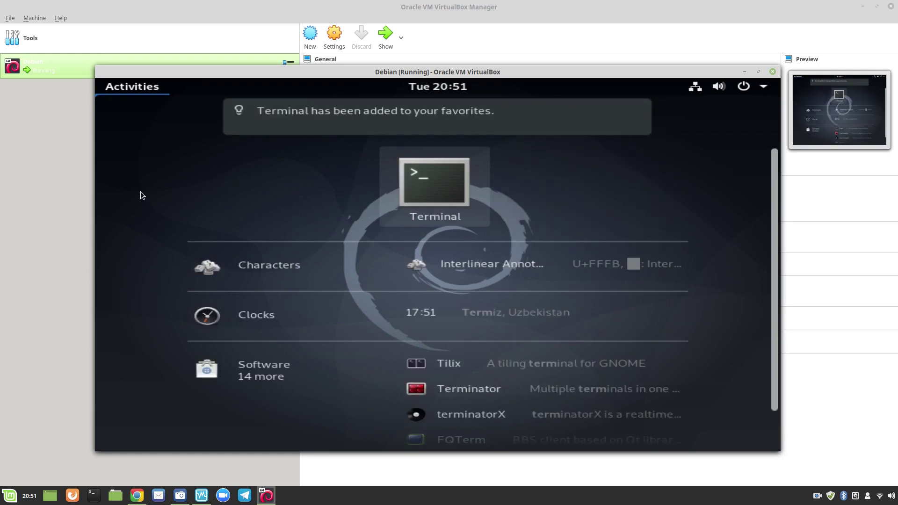
# Step: Move the Terminal favorite just below Firefox and launch a Terminal window
pyautogui.click(137, 87)
pyautogui.click(136, 86)
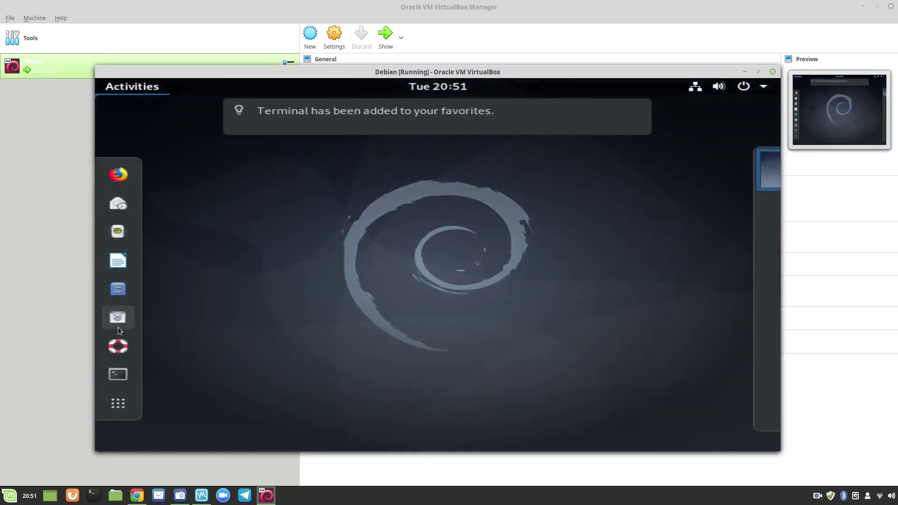
pyautogui.moveTo(119, 374); pyautogui.dragTo(125, 201)
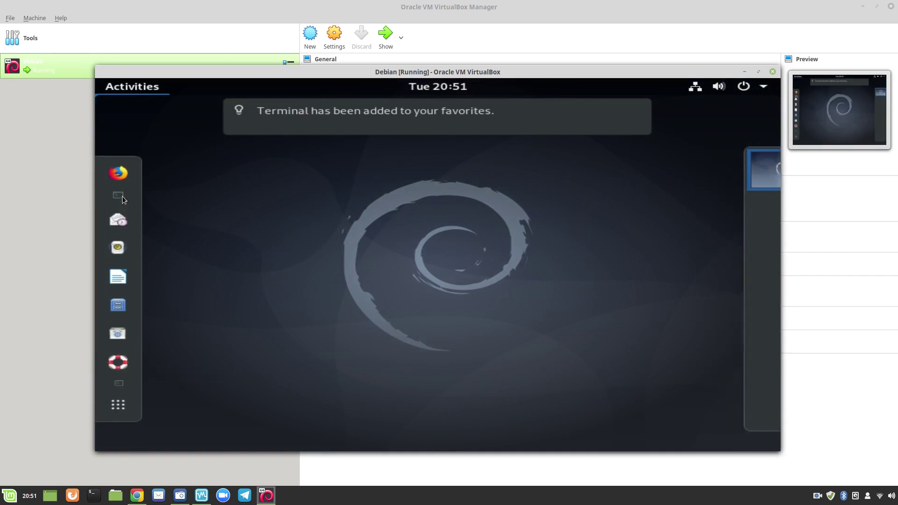
pyautogui.click(119, 202)
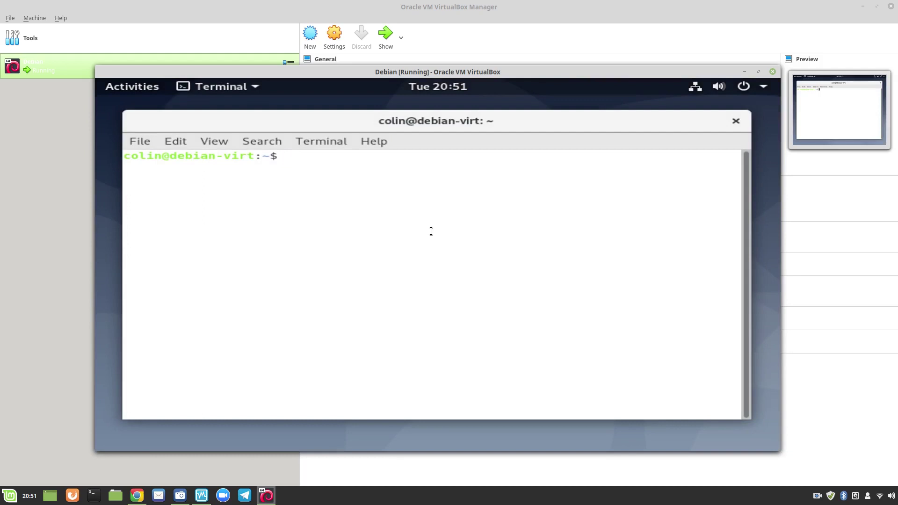
# Step: Refresh the package lists with 'sudo apt update', entering the sudo password
pyautogui.write('s')
pyautogui.press('BackSpace')
pyautogui.write('sudo apt update')
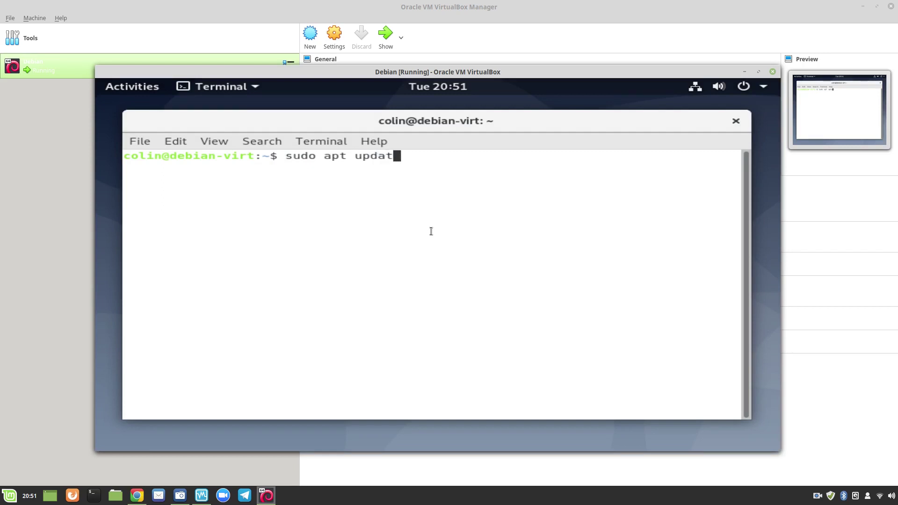
pyautogui.press('Return')
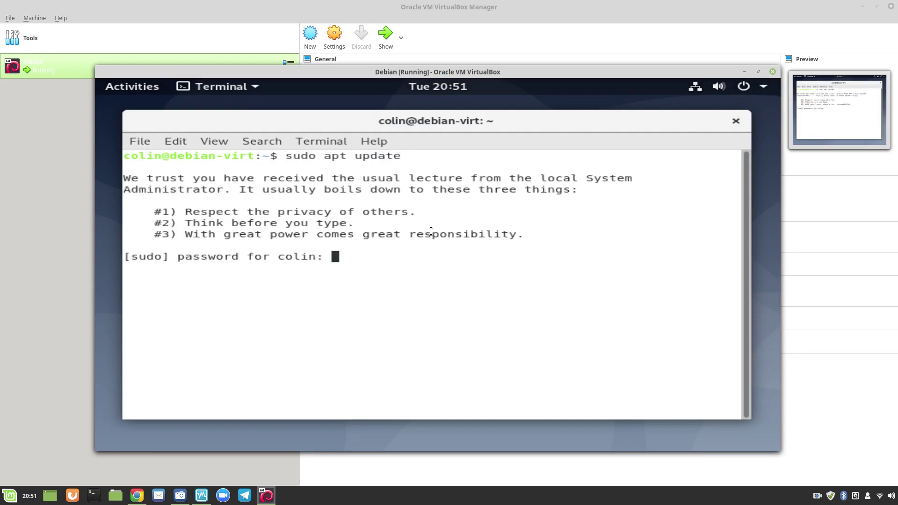
pyautogui.press('Return')
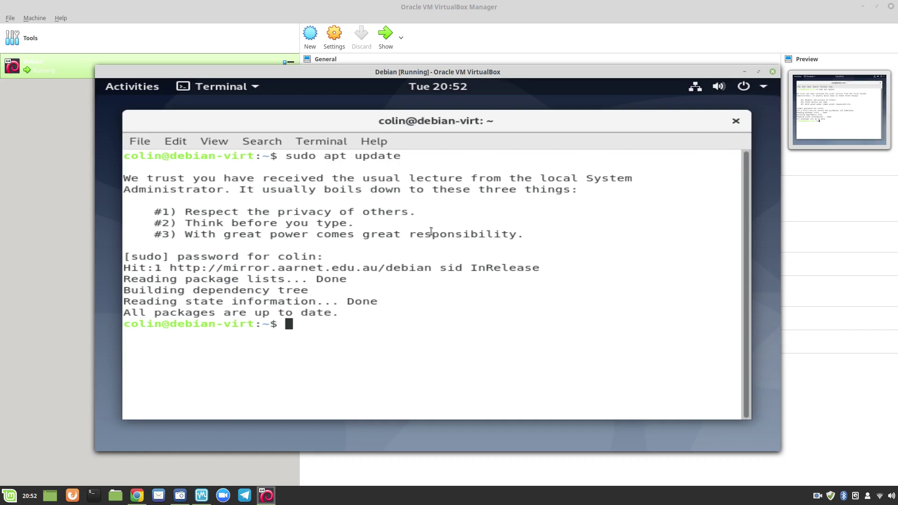
# Step: Install build-essential with 'sudo apt install build-essential', confirming with y
pyautogui.write('sudo apt insta')
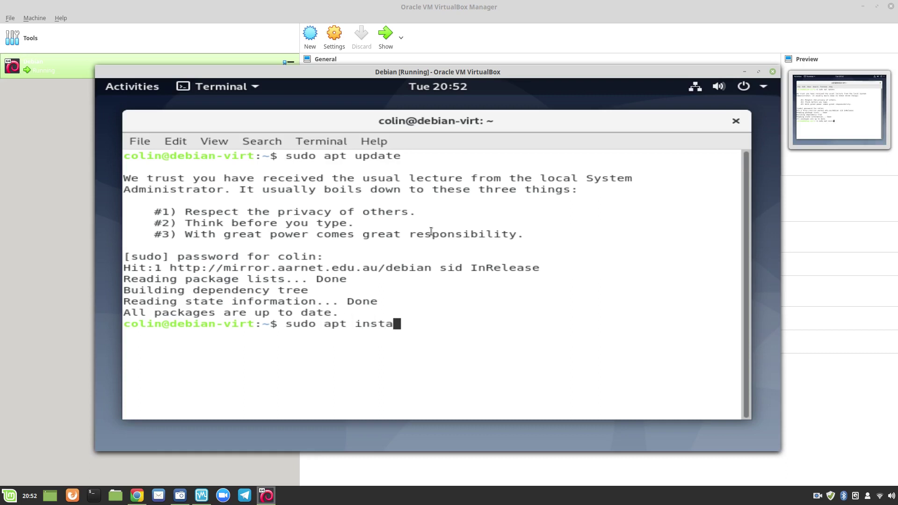
pyautogui.write('ll build-essential')
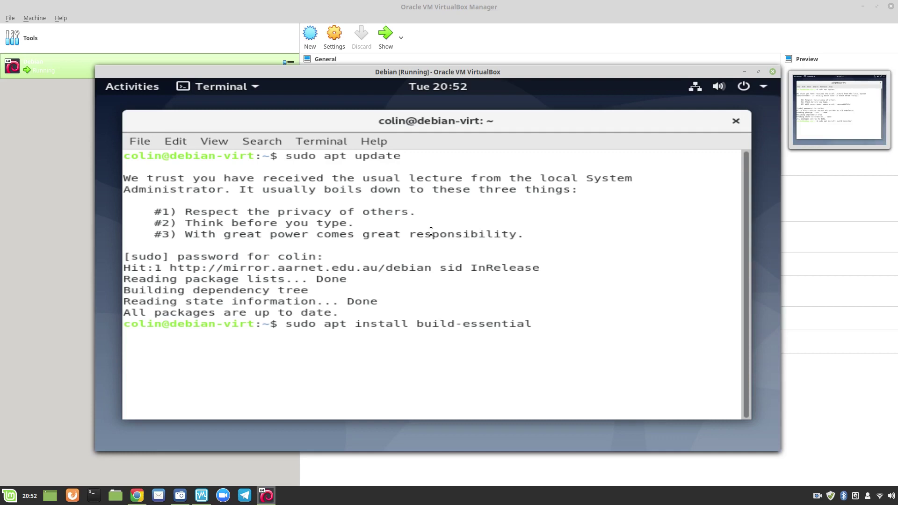
pyautogui.press('Return')
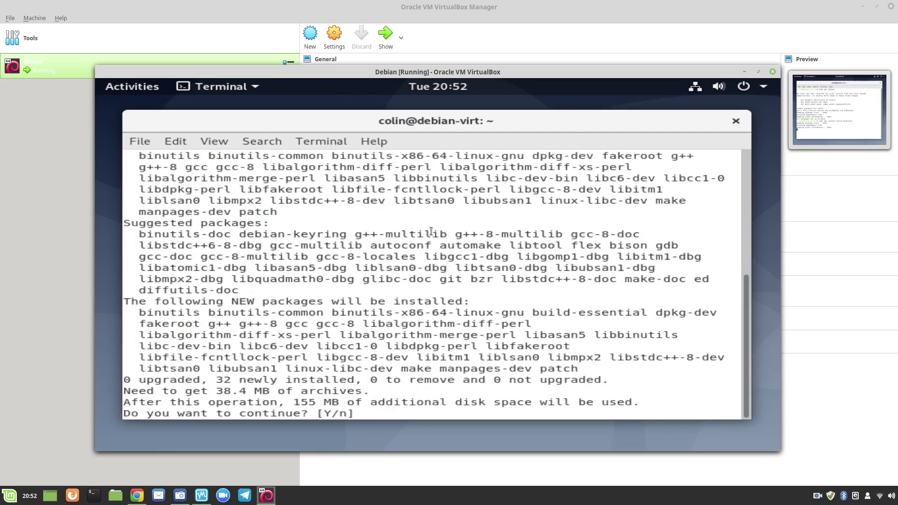
pyautogui.write('y')
pyautogui.press('Return')
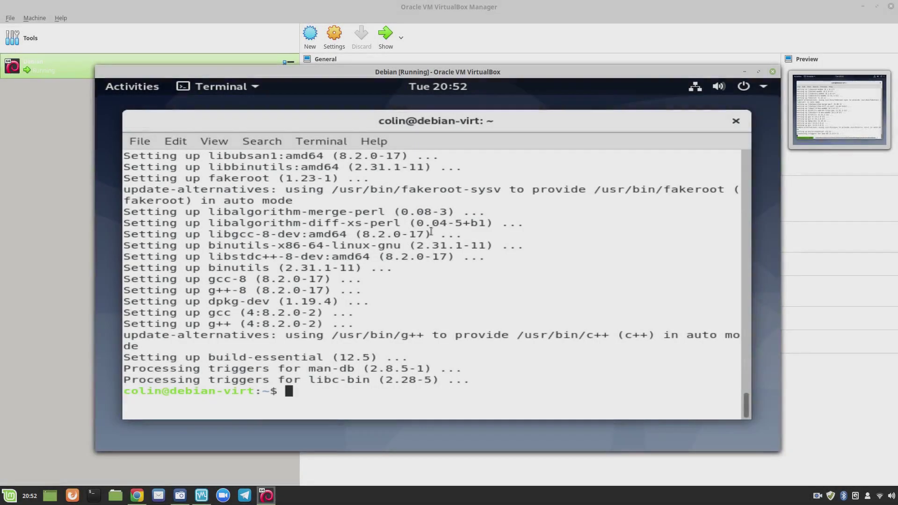
# Step: Install module-assistant and dkms by editing the recalled apt install command, confirming with y
pyautogui.press('Up')
pyautogui.press('BackSpace')
pyautogui.press('BackSpace')
pyautogui.press('BackSpace')
pyautogui.press('BackSpace')
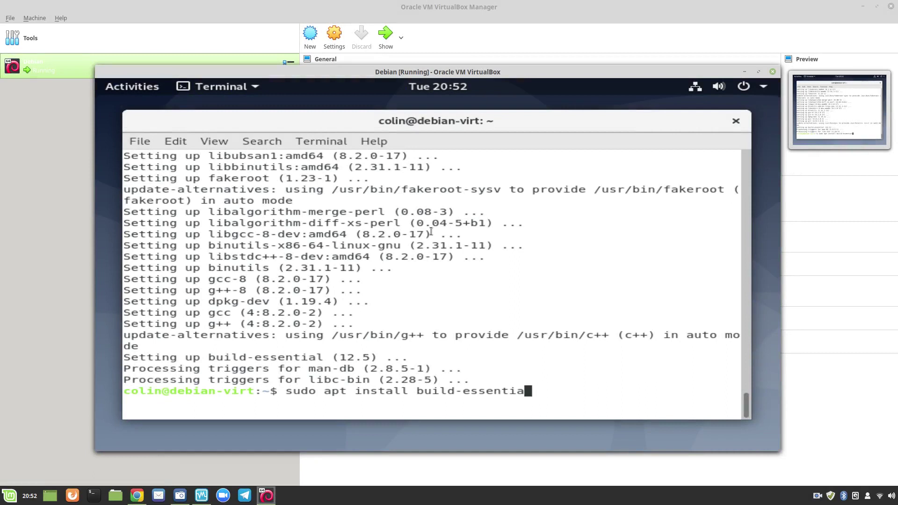
pyautogui.press('BackSpace')
pyautogui.press('BackSpace')
pyautogui.press('BackSpace')
pyautogui.press('BackSpace')
pyautogui.press('BackSpace')
pyautogui.press('BackSpace')
pyautogui.press('BackSpace')
pyautogui.press('BackSpace')
pyautogui.press('BackSpace')
pyautogui.press('BackSpace')
pyautogui.press('BackSpace')
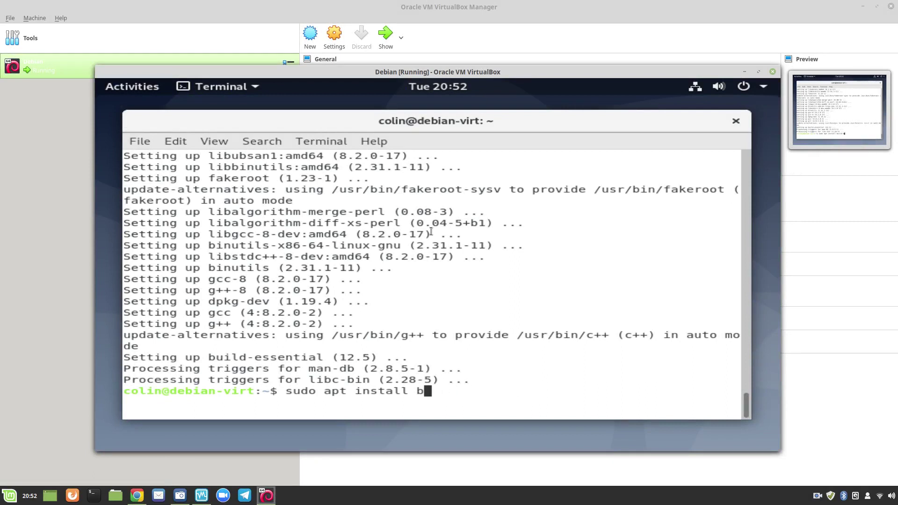
pyautogui.write('module-assistant ')
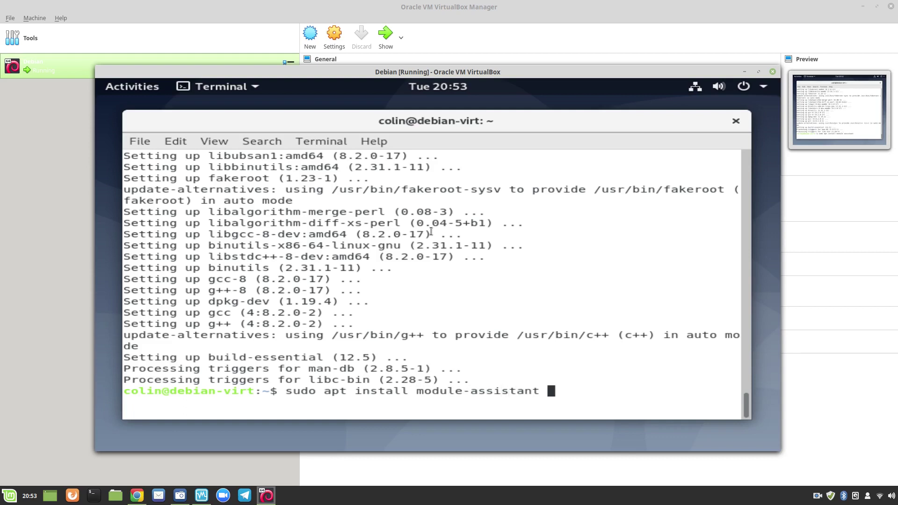
pyautogui.write('dkms')
pyautogui.press('Return')
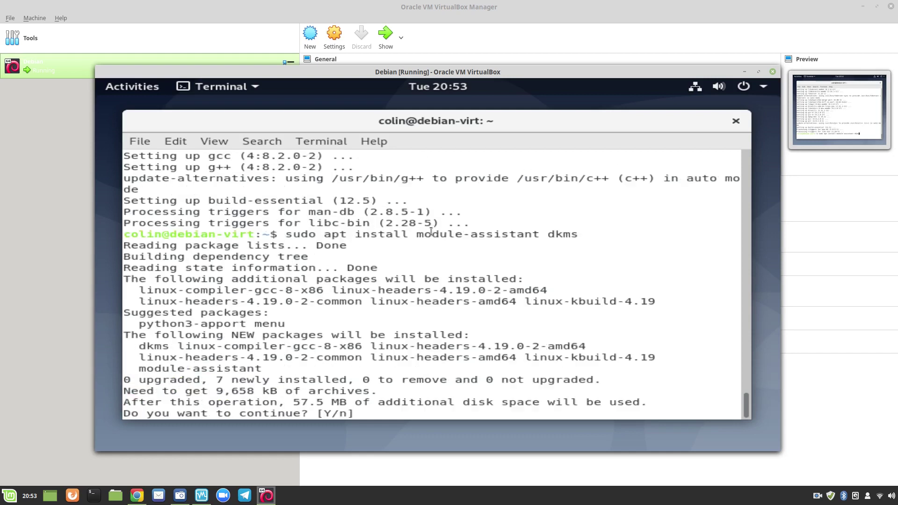
pyautogui.write('y')
pyautogui.press('Return')
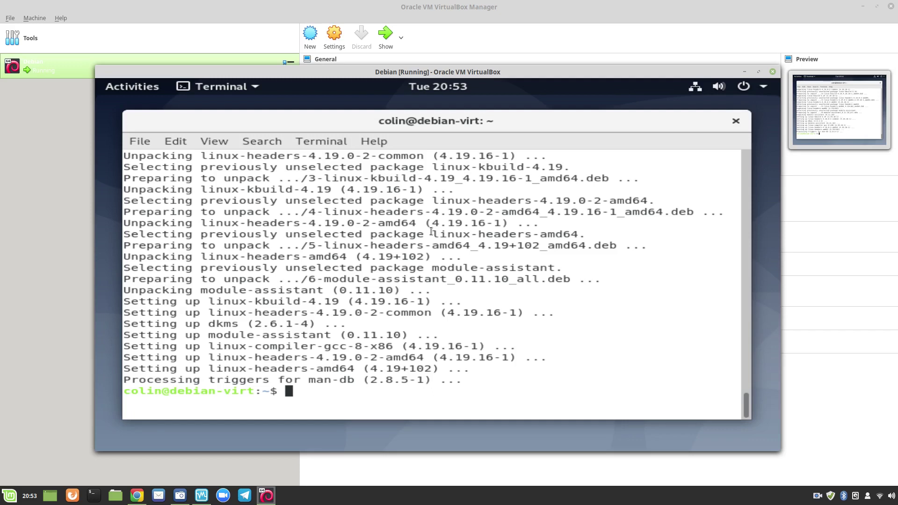
# Step: Close the terminal, restart the Debian guest and boot the default Debian GNU/Linux entry
pyautogui.click(735, 121)
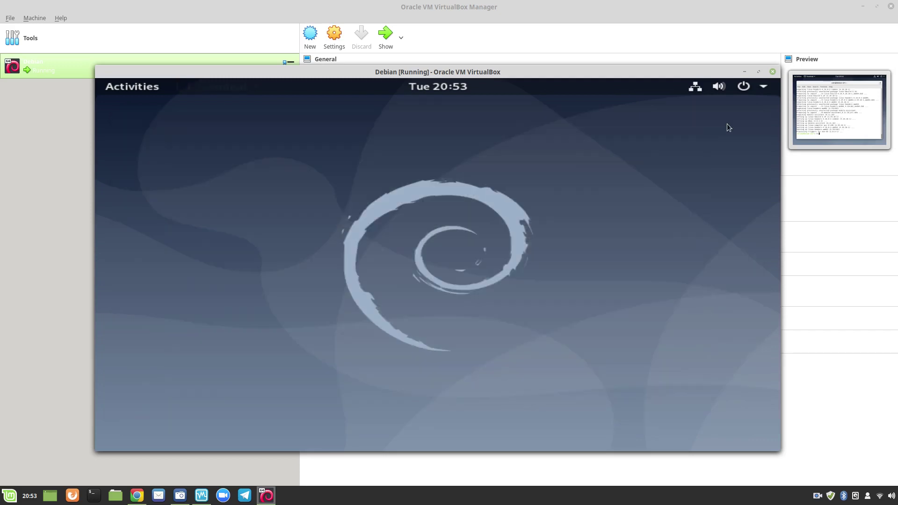
pyautogui.click(751, 91)
pyautogui.click(715, 230)
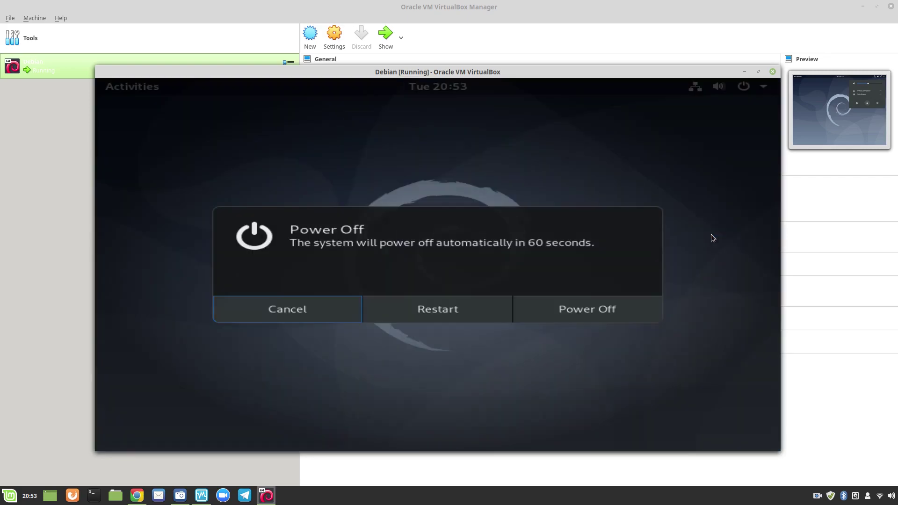
pyautogui.click(432, 313)
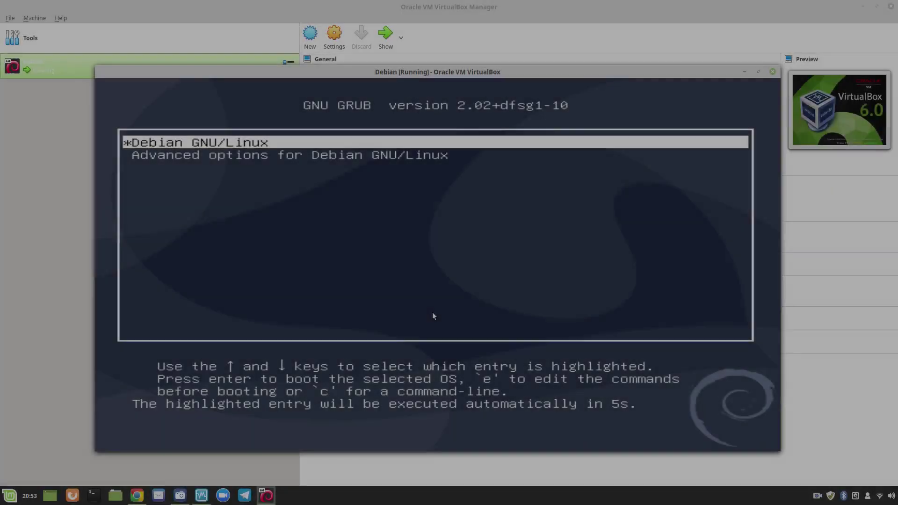
pyautogui.press('Return')
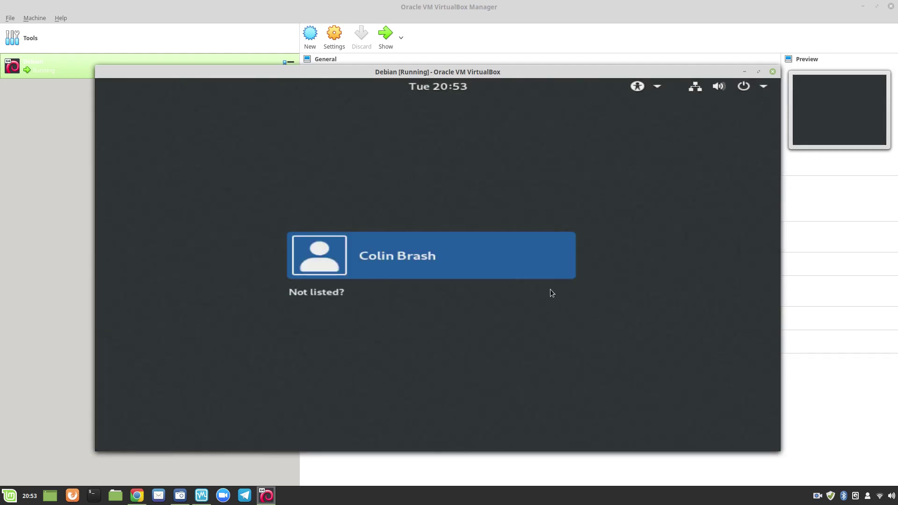
# Step: Select the user account and sign in with the account password
pyautogui.press('Return')
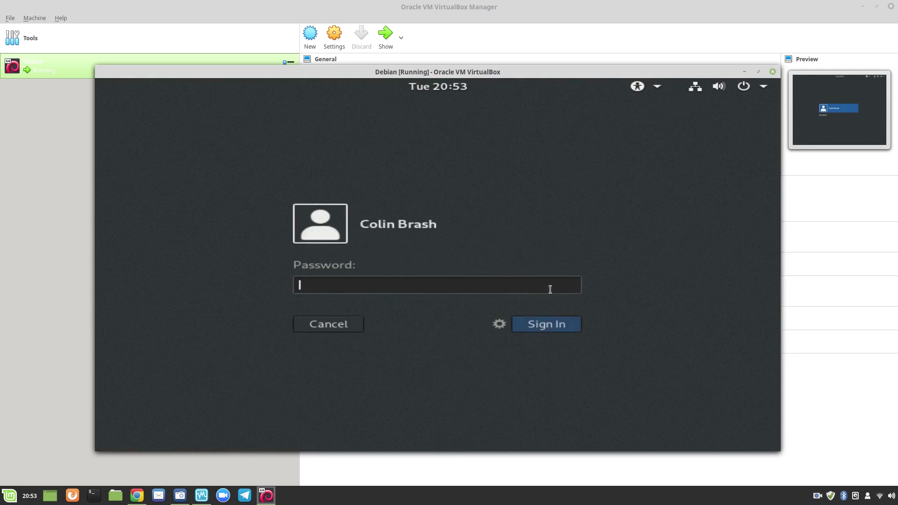
pyautogui.write('•••••')
pyautogui.press('BackSpace')
pyautogui.press('BackSpace')
pyautogui.press('BackSpace')
pyautogui.press('BackSpace')
pyautogui.press('BackSpace')
pyautogui.write('••••••')
pyautogui.press('Return')
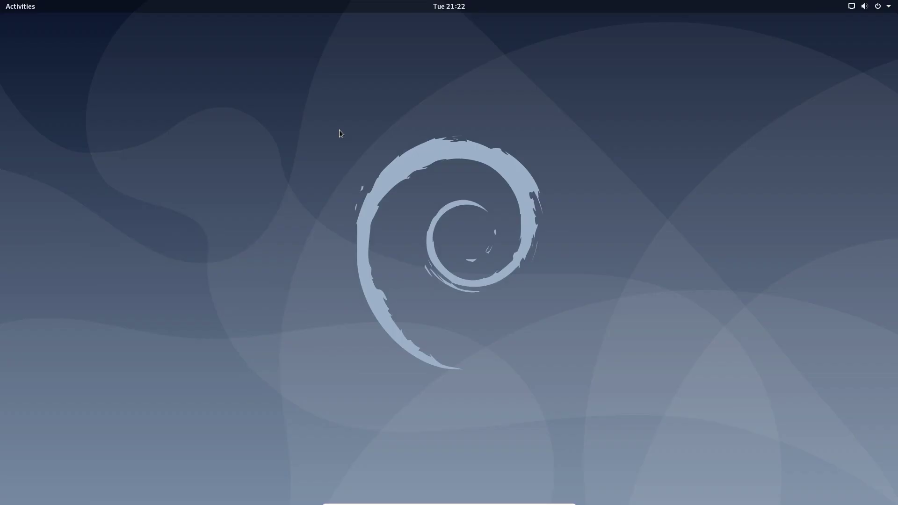
# Step: Power off the Debian guest from the top-right system menu and confirm
pyautogui.click(873, 7)
pyautogui.click(862, 112)
pyautogui.click(521, 285)
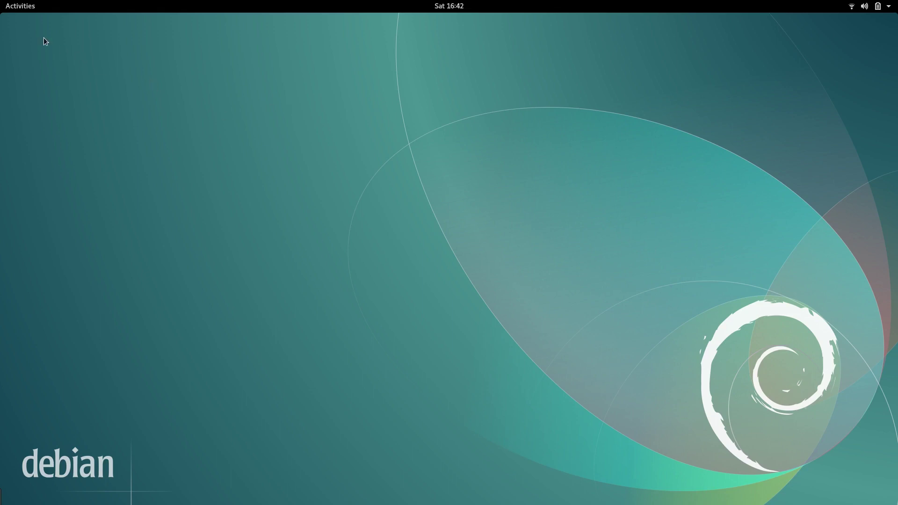
# Step: Launch Firefox and open the full-size sources.list image from the 'Upgrade Stretch to Sid with No Breakage' post
pyautogui.click(21, 6)
pyautogui.click(23, 412)
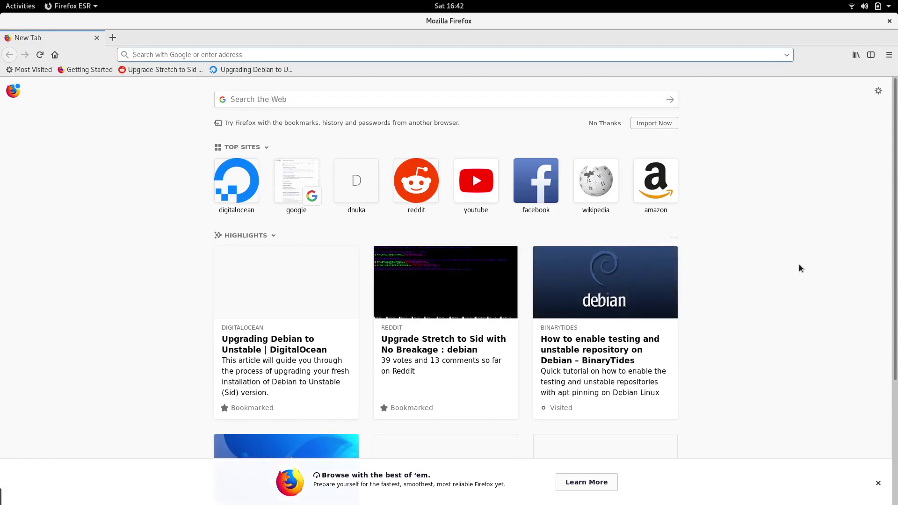
pyautogui.click(447, 289)
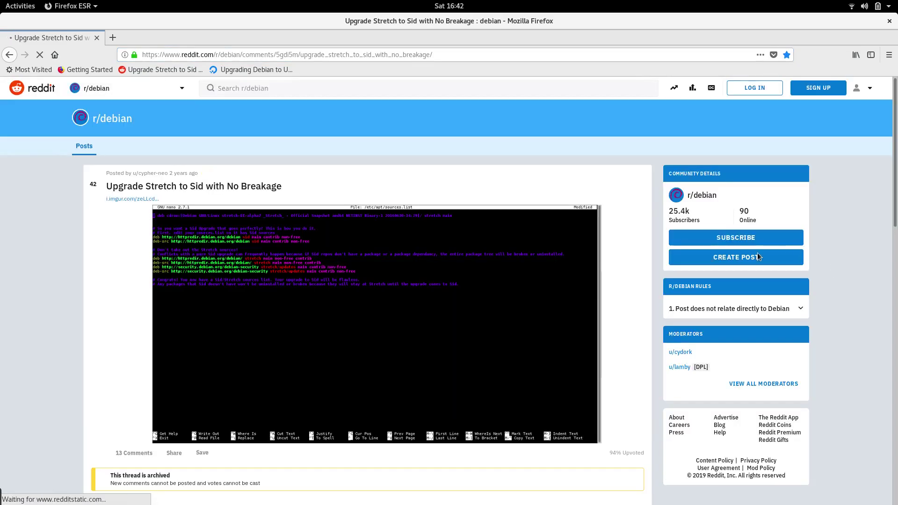
pyautogui.scroll(-5, 130, 209)
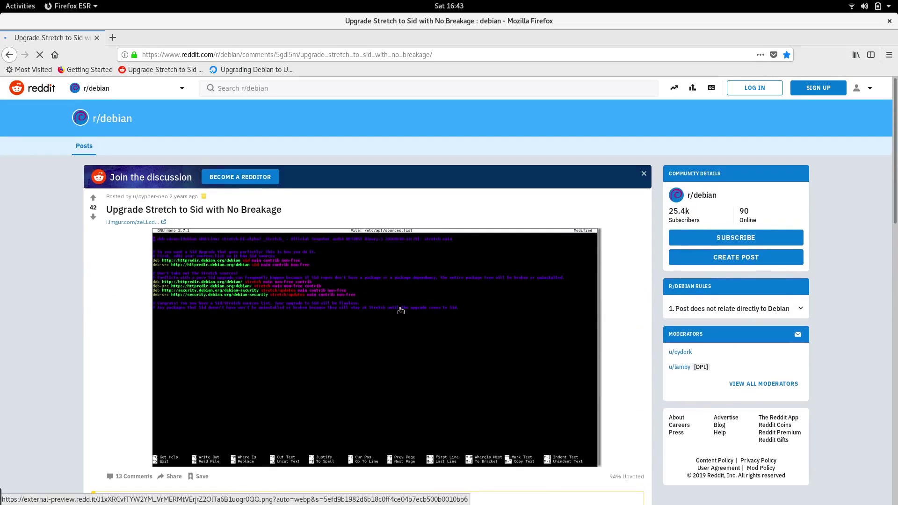
pyautogui.click(330, 292)
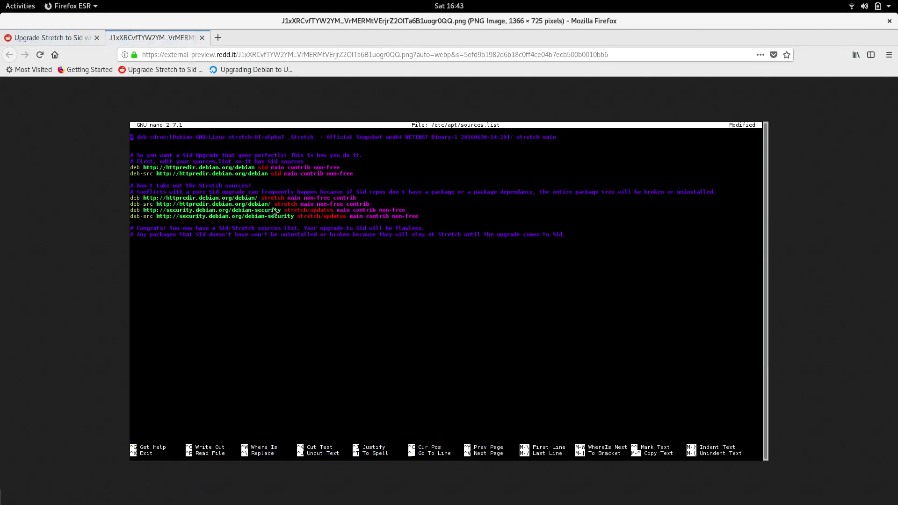
pyautogui.click(25, 7)
# Step: Open a terminal and edit /etc/apt/sources.list in nano via sudo, then reposition the window
pyautogui.click(21, 142)
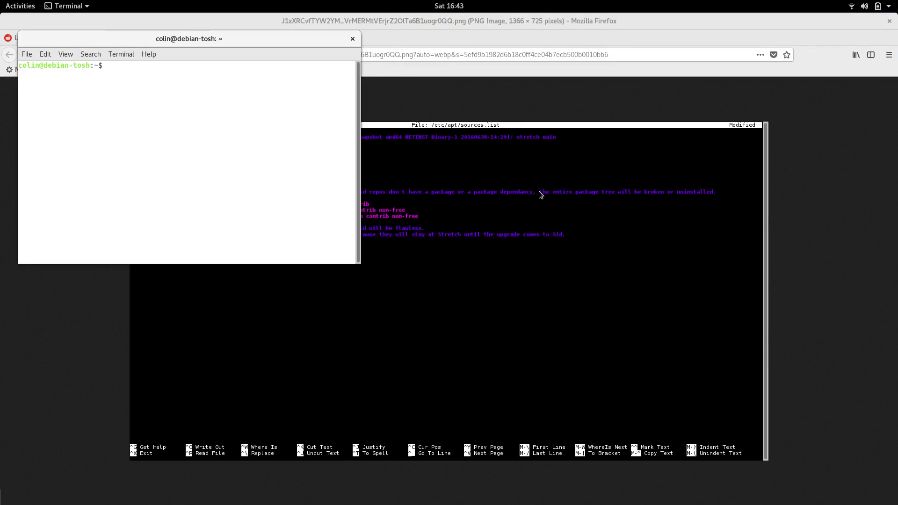
pyautogui.write('sudo nano /etc/apt/sour')
pyautogui.press('Tab')
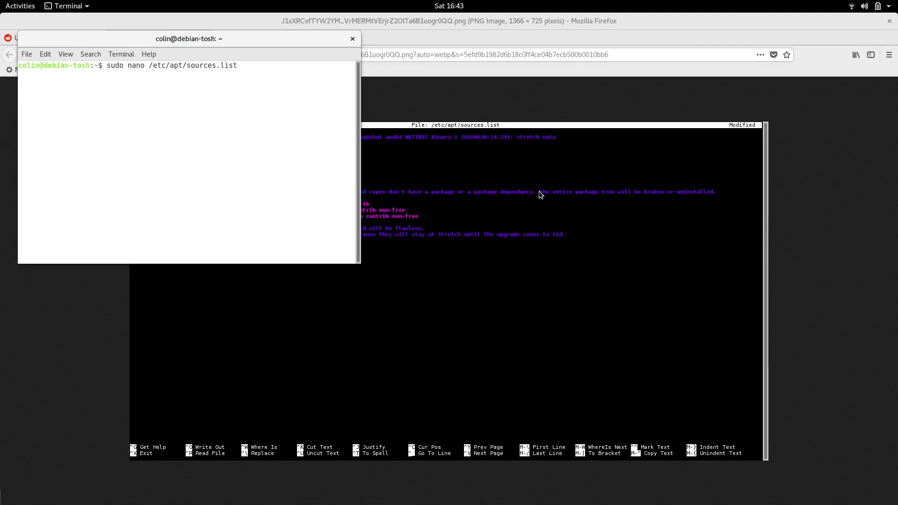
pyautogui.press('Return')
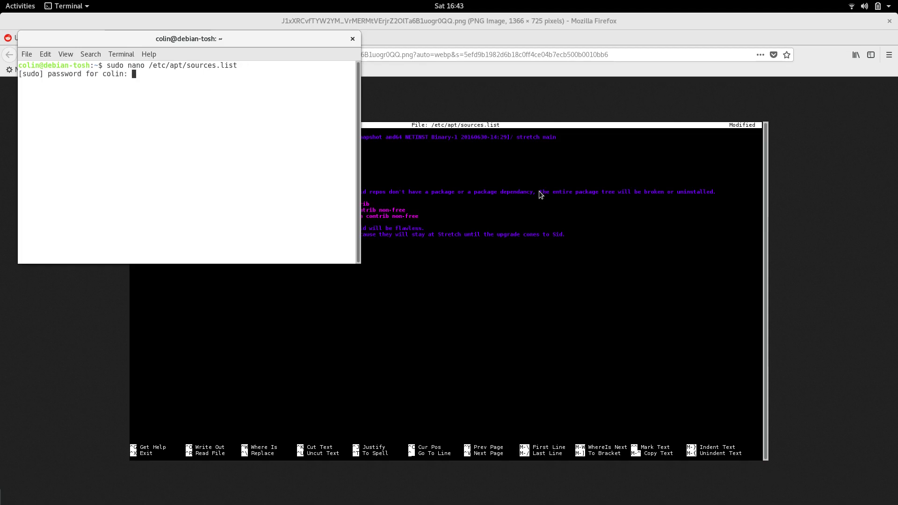
pyautogui.press('Return')
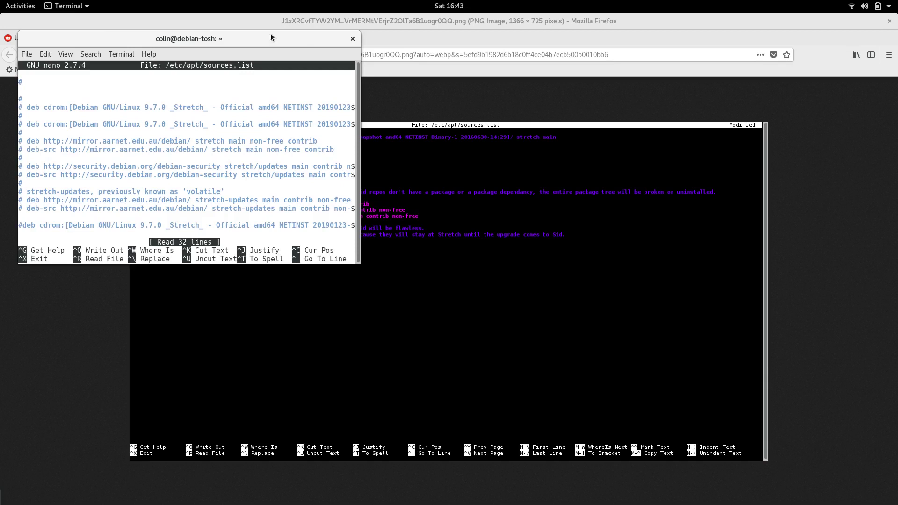
pyautogui.moveTo(229, 40); pyautogui.dragTo(495, 147)
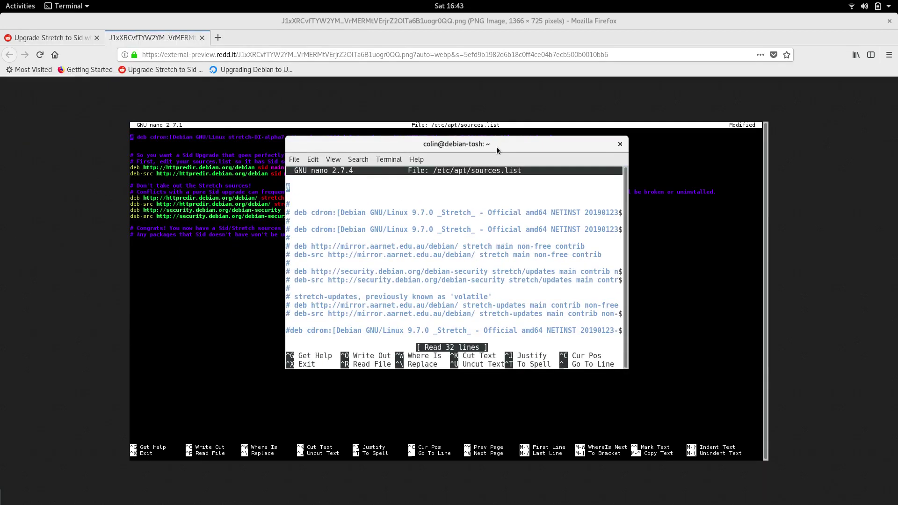
pyautogui.doubleClick(501, 144)
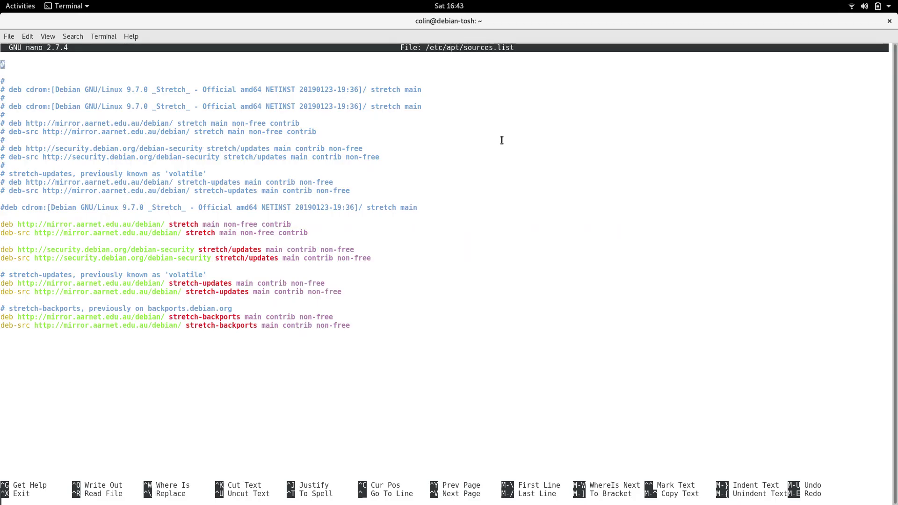
pyautogui.moveTo(522, 14); pyautogui.dragTo(487, 116)
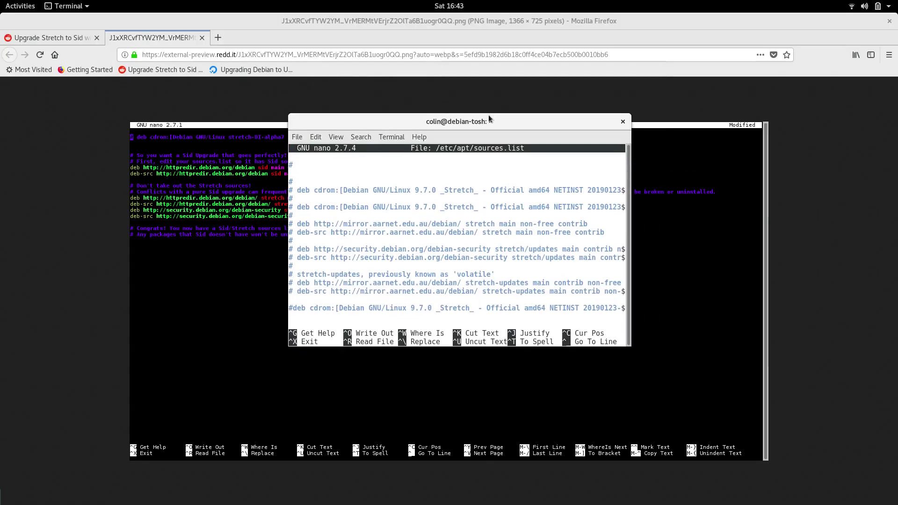
# Step: Move the nano terminal to workspace 3 and maximize it
pyautogui.click(20, 6)
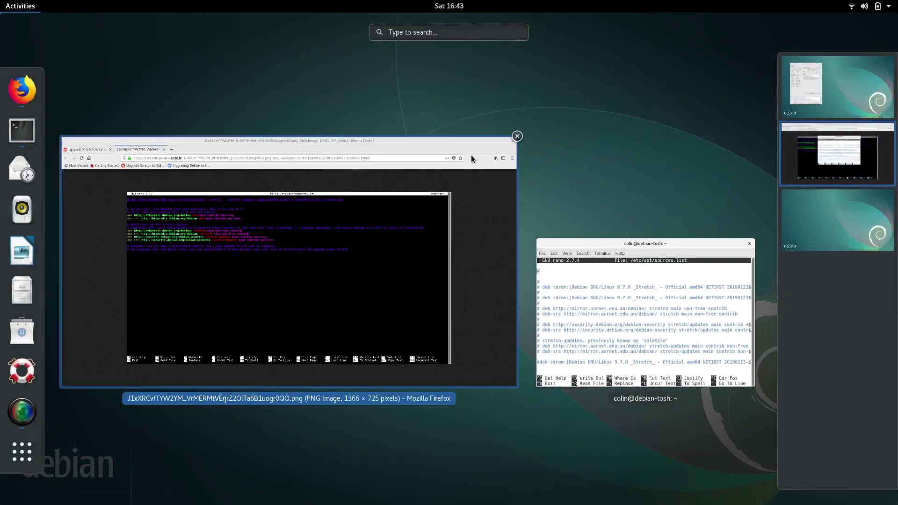
pyautogui.moveTo(617, 248); pyautogui.dragTo(834, 224)
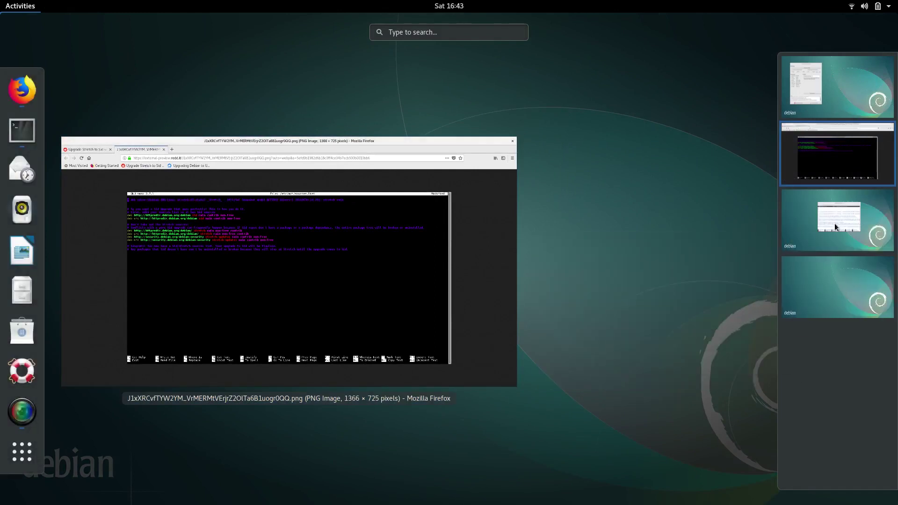
pyautogui.click(817, 218)
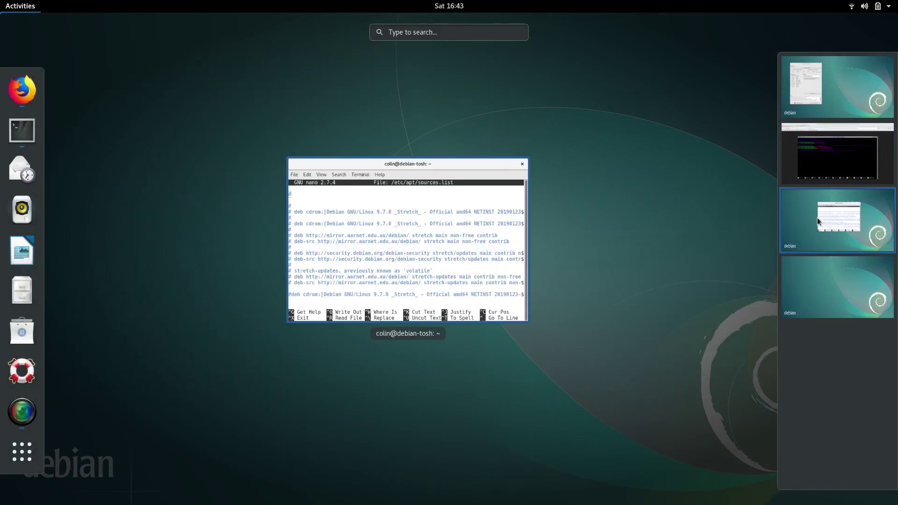
pyautogui.click(447, 216)
pyautogui.moveTo(454, 137); pyautogui.dragTo(438, 2)
# Step: Check the Firefox screenshot on the other workspace, then move to the first active deb line
pyautogui.hotkey('ctrl', 'alt', 'Up')
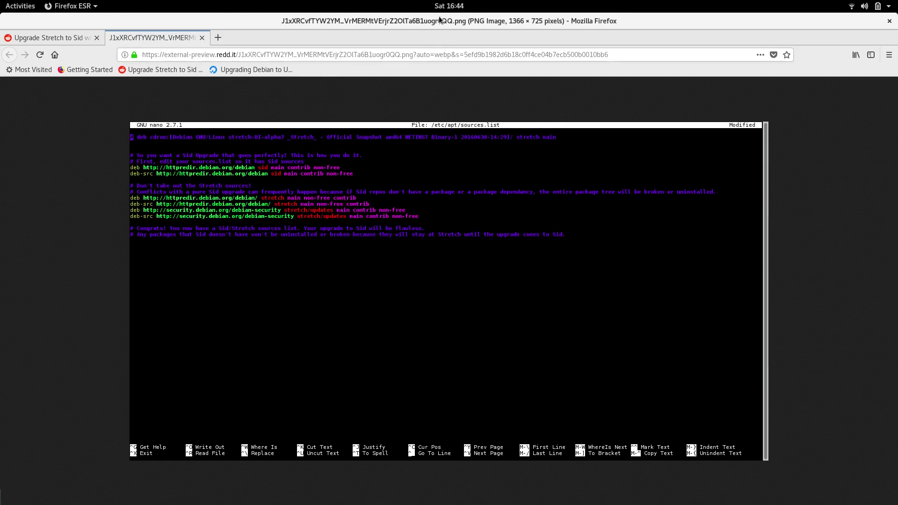
pyautogui.hotkey('ctrl', 'alt', 'Down')
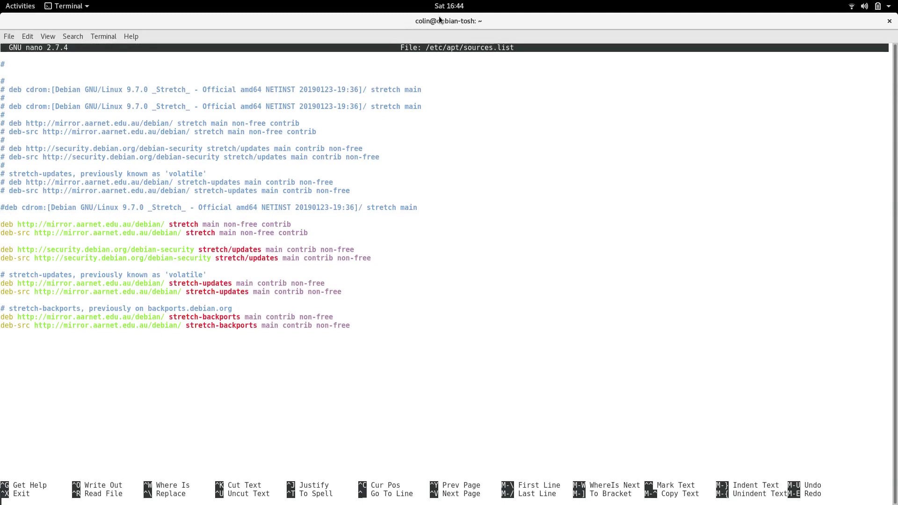
pyautogui.hotkey('ctrl', 'alt', 'Down')
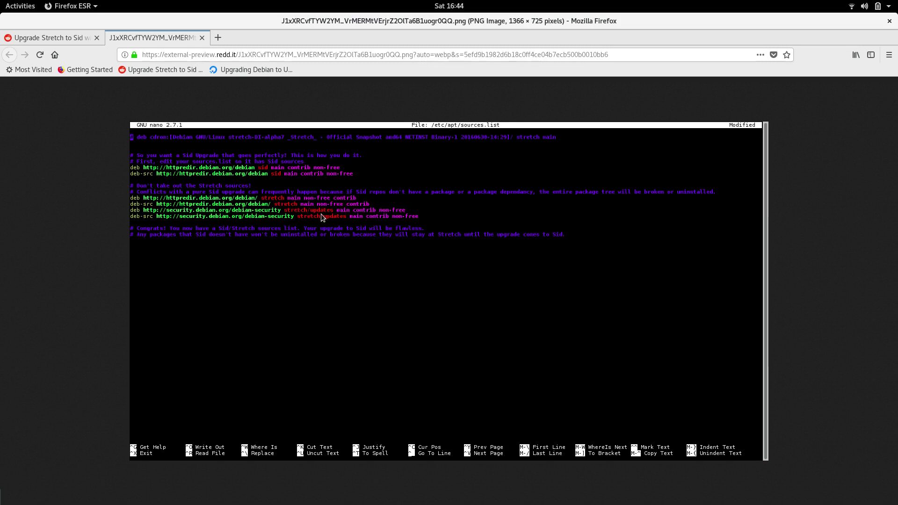
pyautogui.hotkey('ctrl', 'alt', 'Down')
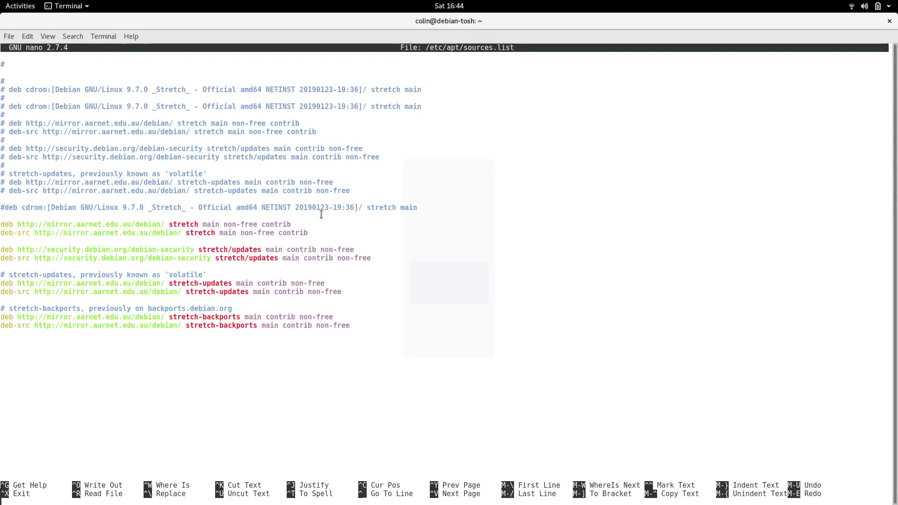
pyautogui.press('Down')
pyautogui.press('Down')
pyautogui.press('Down')
pyautogui.press('Down')
pyautogui.press('Down')
pyautogui.press('Down')
pyautogui.press('Down')
pyautogui.press('Down')
pyautogui.press('Down')
pyautogui.press('Down')
pyautogui.press('Down')
pyautogui.press('Down')
pyautogui.press('Down')
pyautogui.press('Down')
pyautogui.press('Down')
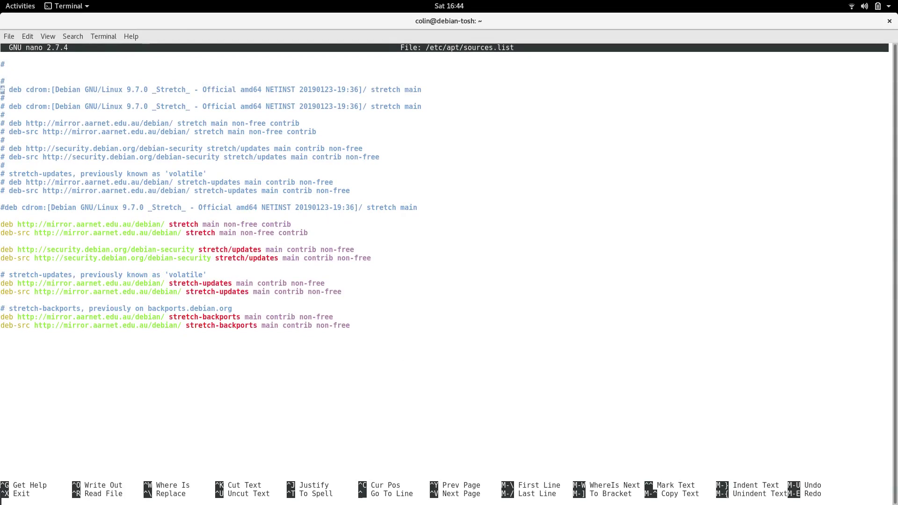
pyautogui.press('Down')
pyautogui.press('Down')
pyautogui.press('Down')
pyautogui.press('Down')
pyautogui.press('Right')
pyautogui.press('Right')
pyautogui.press('Right')
pyautogui.press('Right')
pyautogui.press('Right')
pyautogui.press('Right')
pyautogui.press('Right')
pyautogui.press('Right')
pyautogui.press('Right')
pyautogui.press('Right')
pyautogui.press('Right')
pyautogui.press('Right')
pyautogui.press('Right')
pyautogui.press('Right')
pyautogui.press('Right')
pyautogui.press('Right')
pyautogui.press('Right')
pyautogui.press('Right')
pyautogui.press('Right')
pyautogui.press('Right')
pyautogui.press('Right')
pyautogui.press('Right')
pyautogui.press('Right')
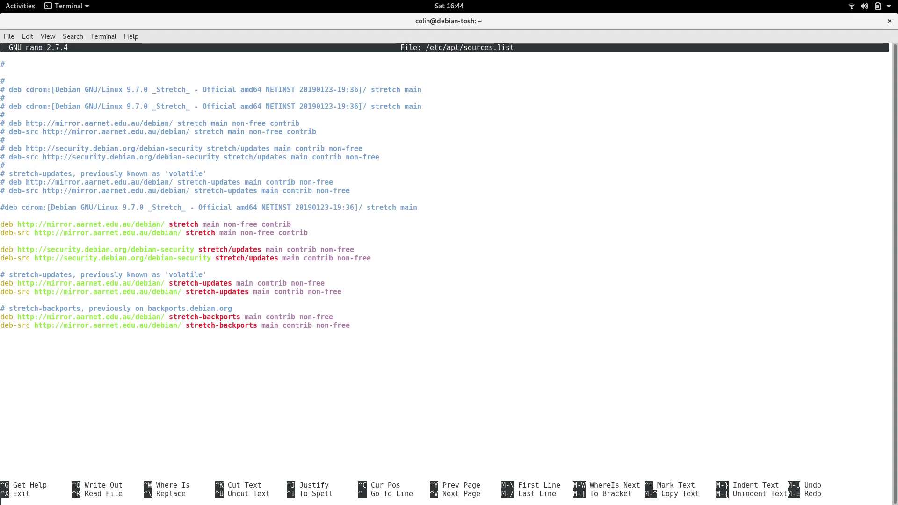
# Step: Change stretch to sid on the main mirror deb and deb-src lines
pyautogui.press('Delete')
pyautogui.press('Delete')
pyautogui.press('Delete')
pyautogui.press('Delete')
pyautogui.press('Delete')
pyautogui.press('Delete')
pyautogui.press('Delete')
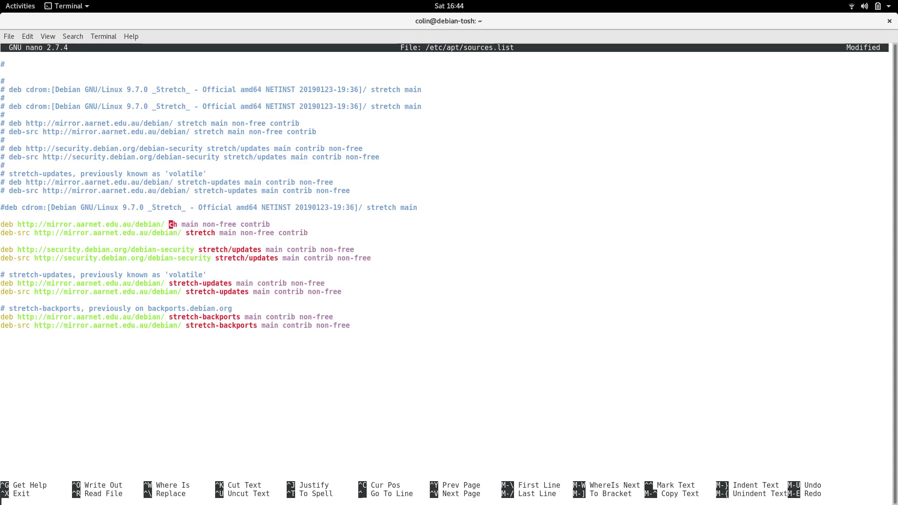
pyautogui.write('sid')
pyautogui.press('Down')
pyautogui.press('Delete')
pyautogui.press('Delete')
pyautogui.press('Delete')
pyautogui.press('Delete')
pyautogui.press('Delete')
pyautogui.press('Delete')
pyautogui.press('Delete')
pyautogui.write('sid')
pyautogui.press('Down')
pyautogui.press('Down')
pyautogui.press('Down')
pyautogui.press('Down')
# Step: Comment out the stretch-backports deb and deb-src lines with #, then switch to the Firefox reference
pyautogui.click(200, 300)
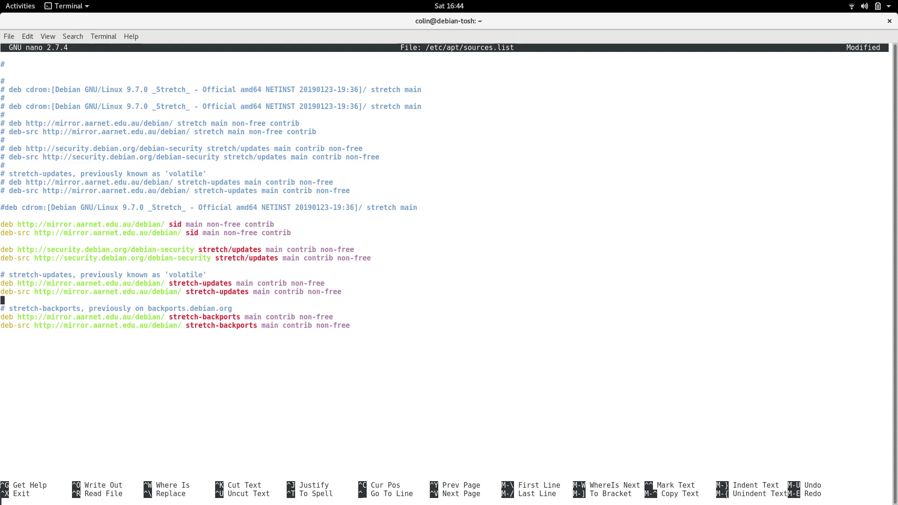
pyautogui.click(192, 309)
pyautogui.press('Left')
pyautogui.press('Left')
pyautogui.press('Left')
pyautogui.press('Left')
pyautogui.press('Left')
pyautogui.press('Left')
pyautogui.press('Left')
pyautogui.press('Left')
pyautogui.press('Left')
pyautogui.press('Left')
pyautogui.press('Left')
pyautogui.press('Left')
pyautogui.press('Left')
pyautogui.press('Left')
pyautogui.press('Left')
pyautogui.press('Left')
pyautogui.press('Left')
pyautogui.press('Left')
pyautogui.press('Left')
pyautogui.press('Left')
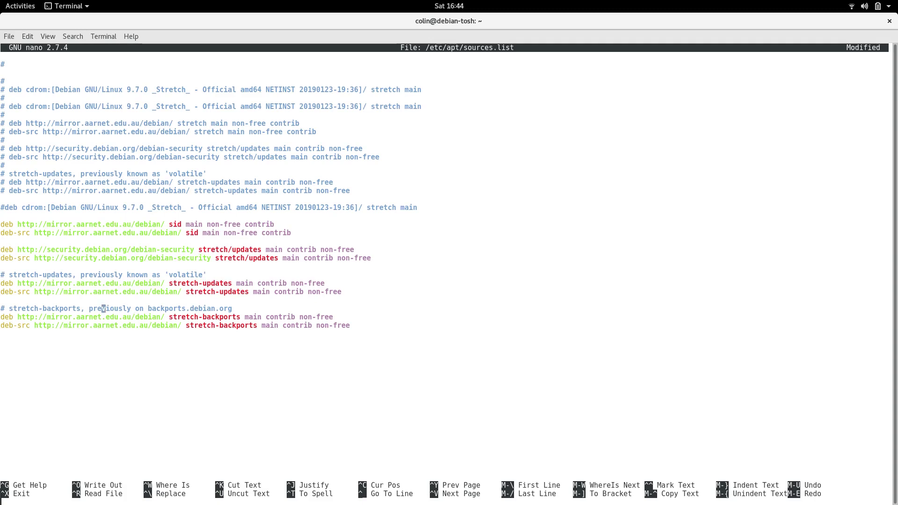
pyautogui.press('Left')
pyautogui.press('Left')
pyautogui.press('Down')
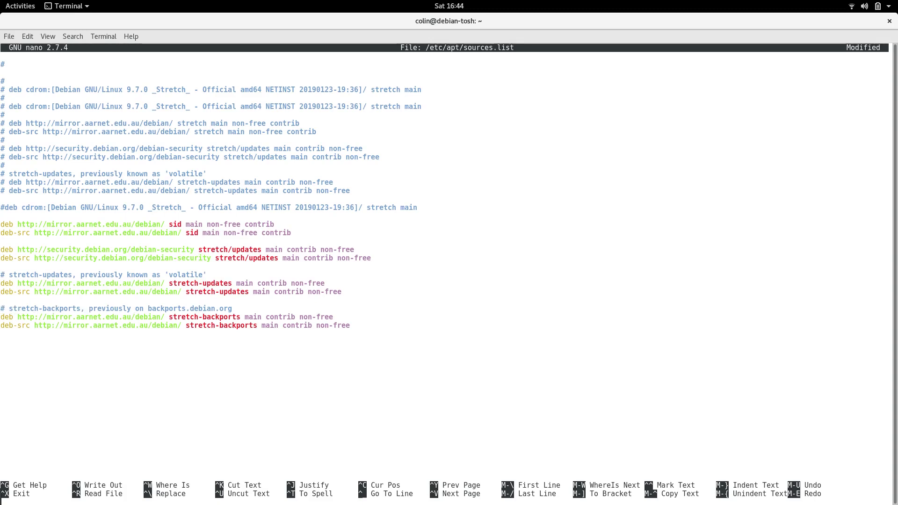
pyautogui.write('#')
pyautogui.press('Down')
pyautogui.press('Left')
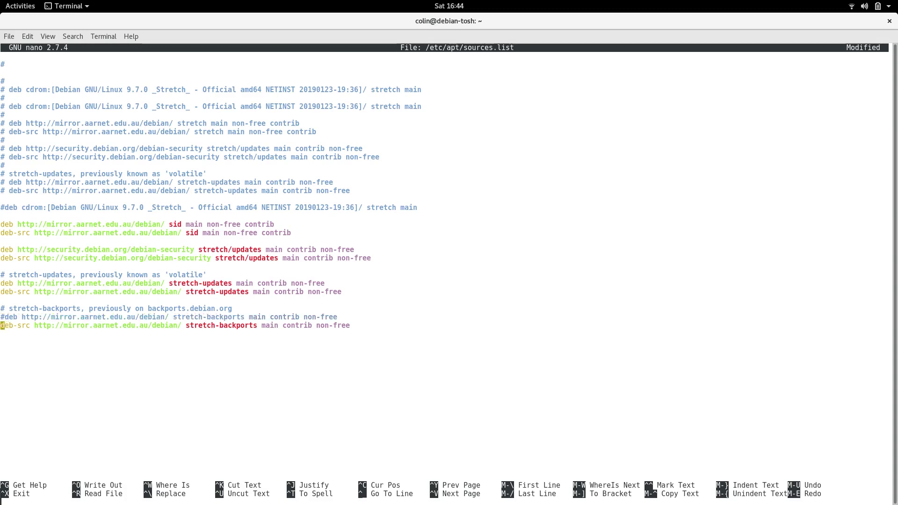
pyautogui.write('#')
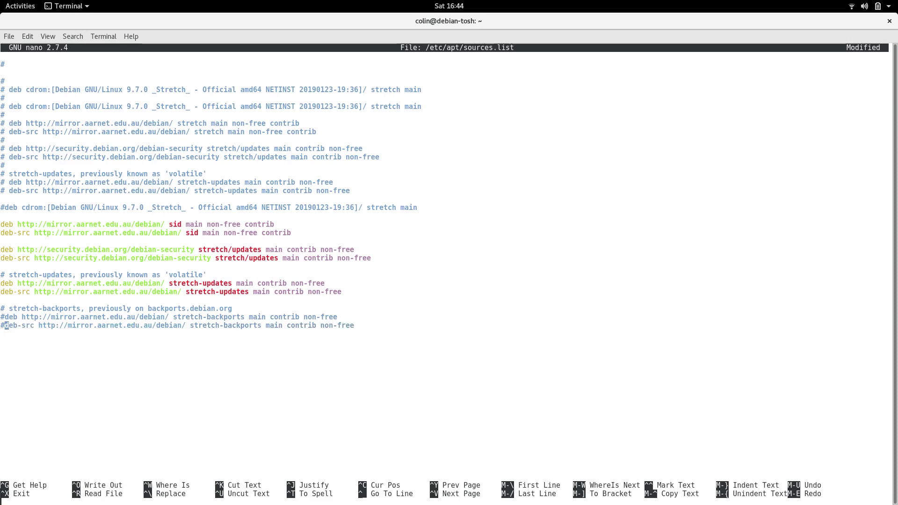
pyautogui.press('Up')
pyautogui.press('Up')
pyautogui.press('Up')
pyautogui.press('Up')
pyautogui.press('Up')
pyautogui.press('Up')
pyautogui.press('Up')
pyautogui.press('Up')
pyautogui.hotkey('ctrl', 'alt', 'Down')
pyautogui.hotkey('ctrl', 'alt', 'Up')
pyautogui.hotkey('ctrl', 'alt', 'Up')
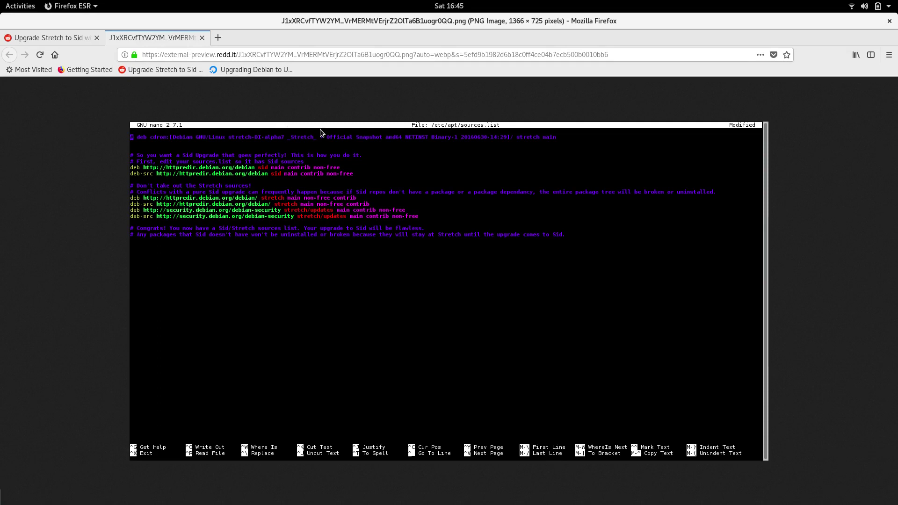
# Step: Enlarge the reference screenshot and compare it against the edited sources.list in nano
pyautogui.hotkey('ctrl', '+')
pyautogui.hotkey('ctrl', '+')
pyautogui.hotkey('ctrl', '+')
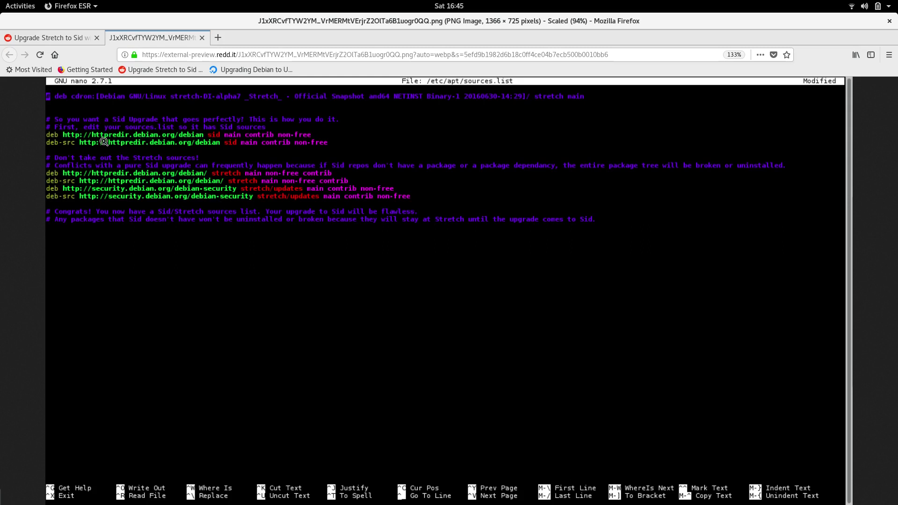
pyautogui.hotkey('alt', 'Tab')
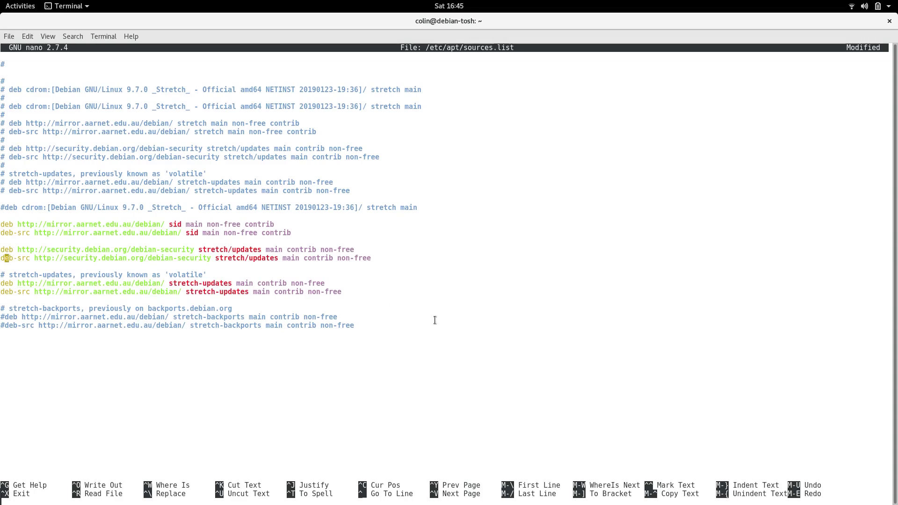
pyautogui.hotkey('alt', 'Tab')
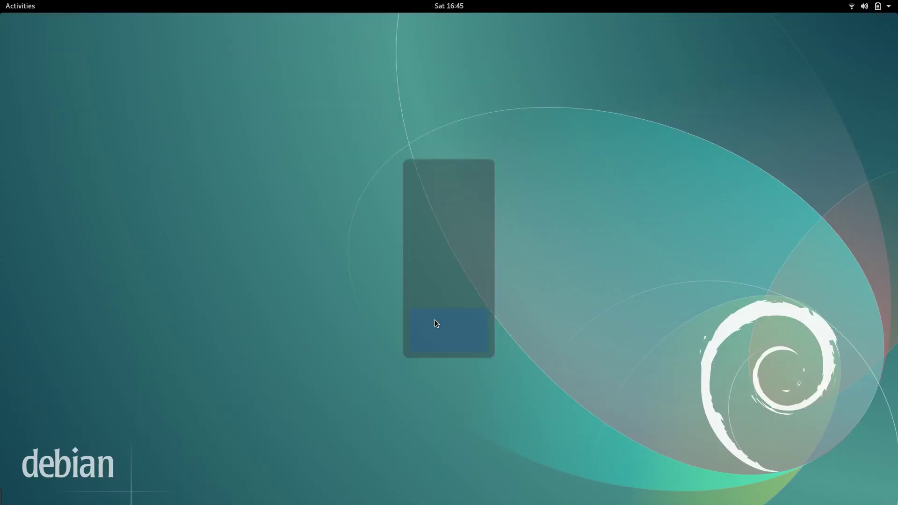
pyautogui.press('Tab')
pyautogui.press('Tab')
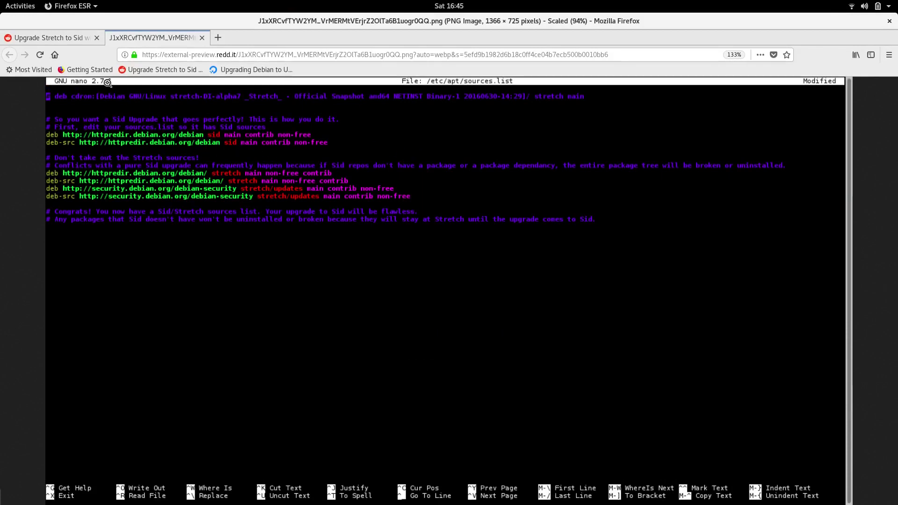
pyautogui.hotkey('alt', 'Tab')
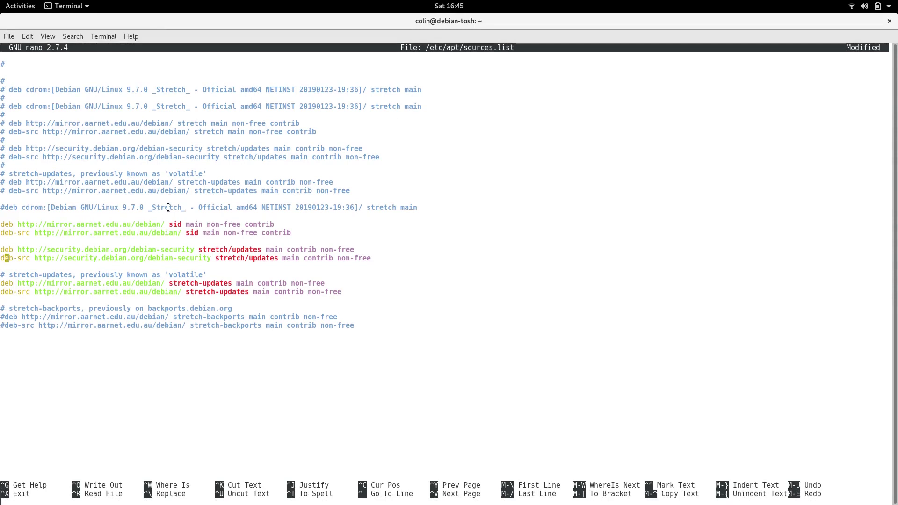
pyautogui.press('Down')
pyautogui.press('Down')
pyautogui.press('Down')
# Step: Save sources.list with Ctrl+O and exit nano with Ctrl+X
pyautogui.hotkey('ctrl', 'o')
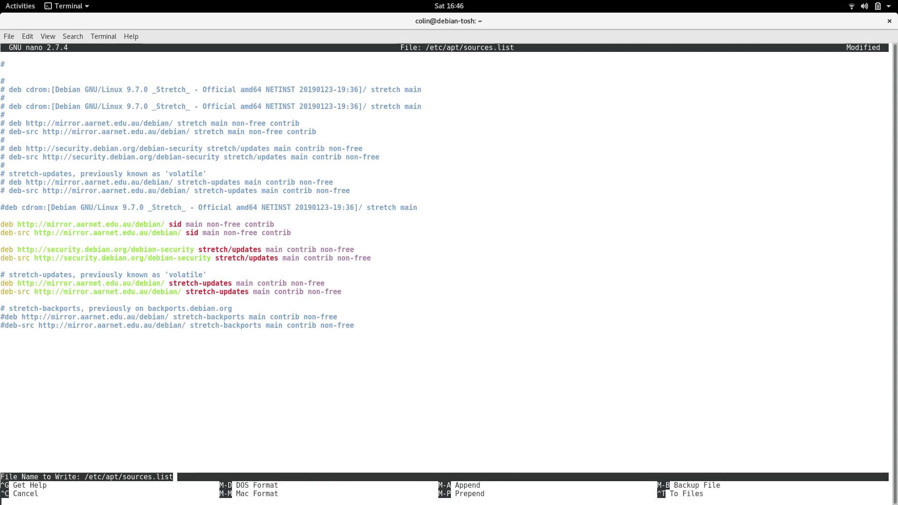
pyautogui.press('Return')
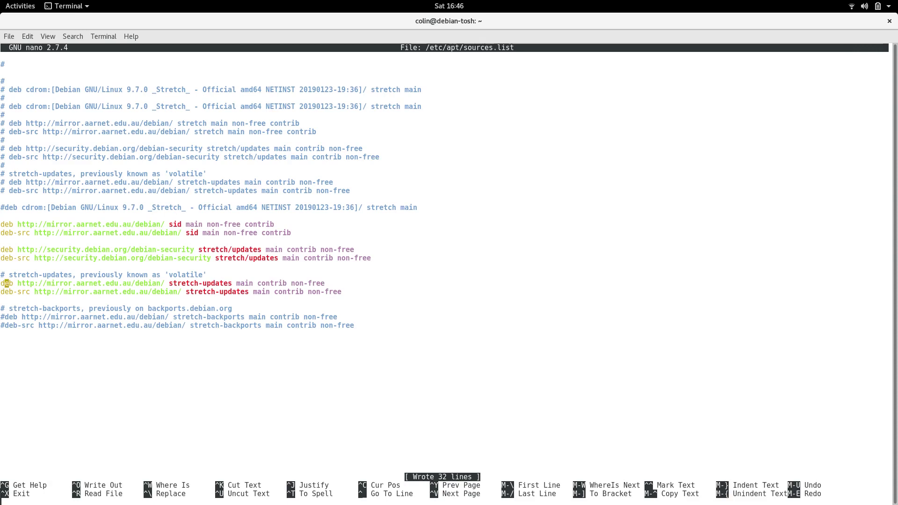
pyautogui.hotkey('ctrl', 'x')
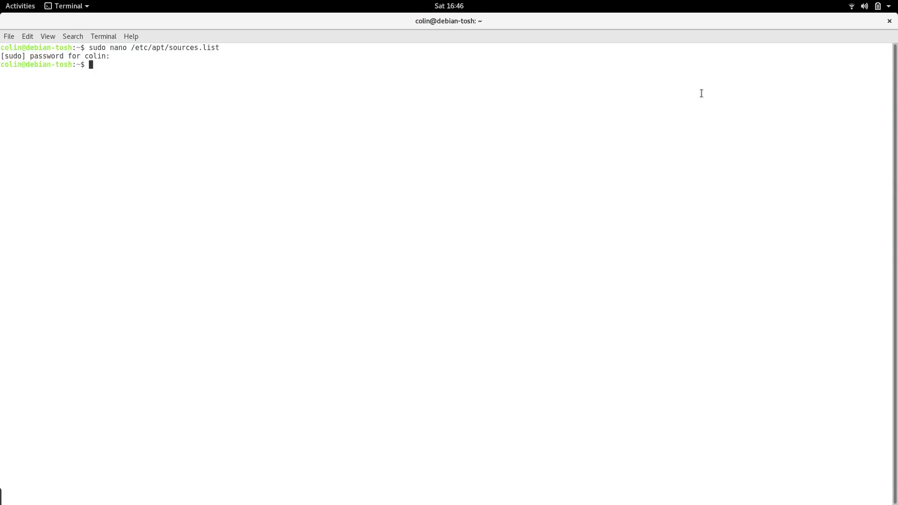
# Step: Open a fresh terminal via 'term' search and run sudo apt update, showing 1355 upgradable packages
pyautogui.click(890, 20)
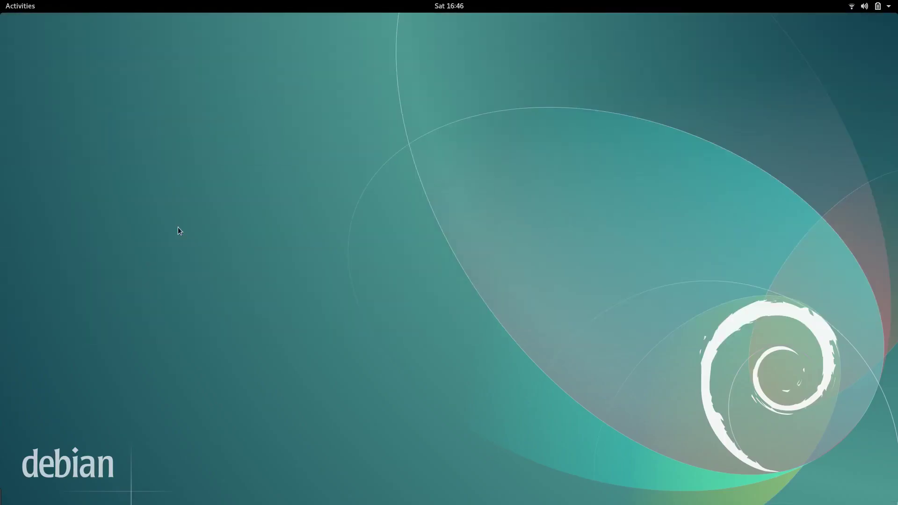
pyautogui.press('super')
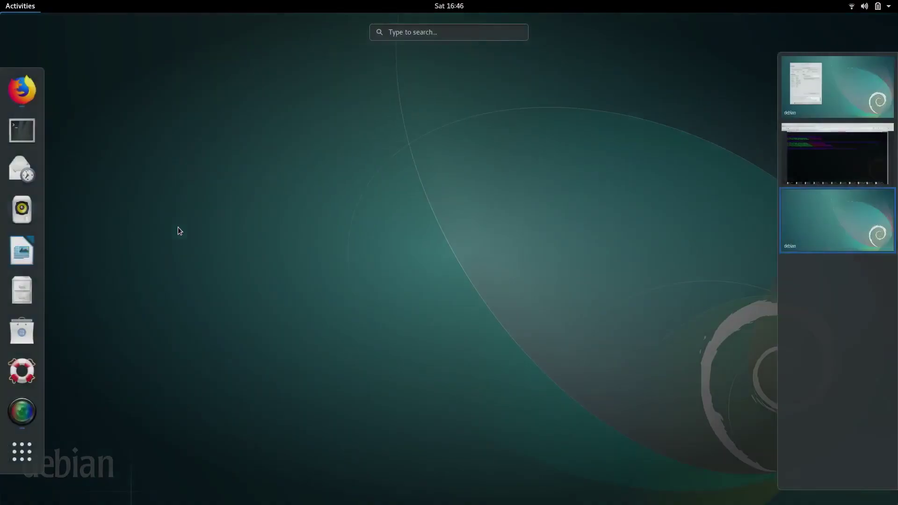
pyautogui.write('term')
pyautogui.press('Return')
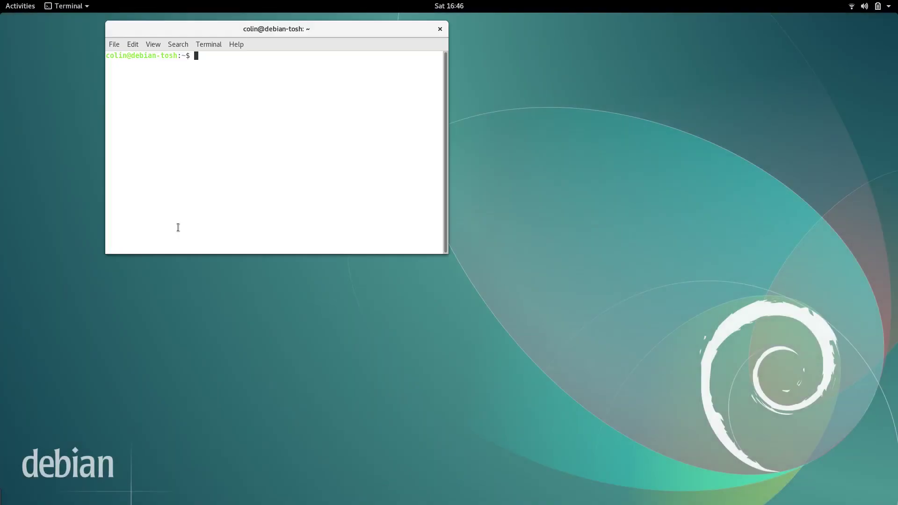
pyautogui.write('sudo apt update')
pyautogui.press('Return')
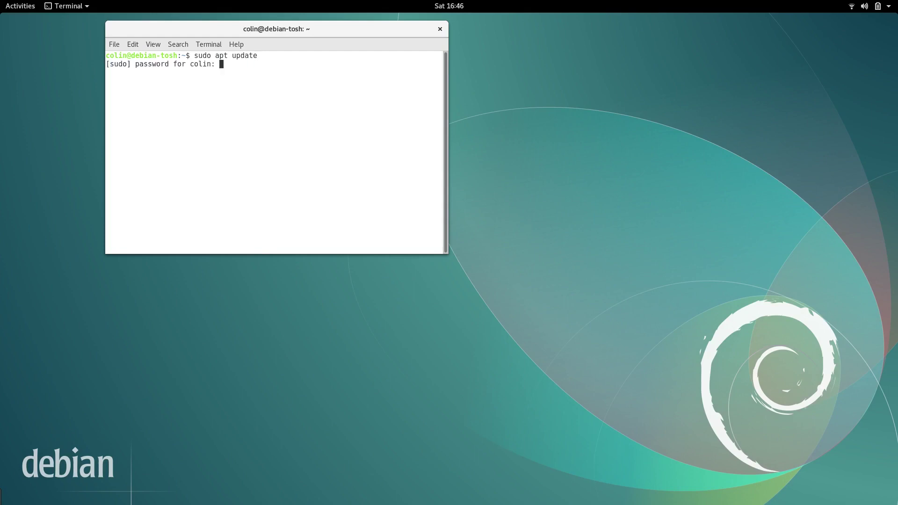
pyautogui.press('Return')
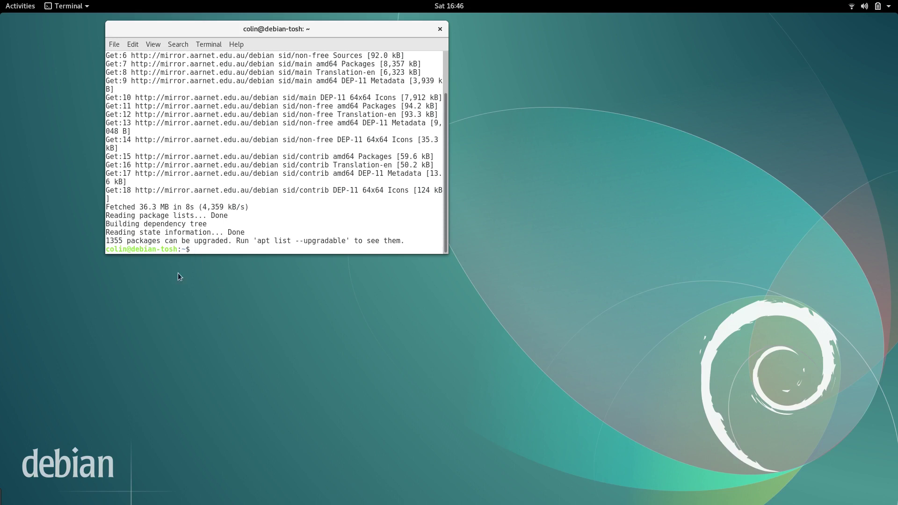
# Step: Switch GNOME Terminal to full screen and erase the stray = characters at the prompt
pyautogui.click(153, 45)
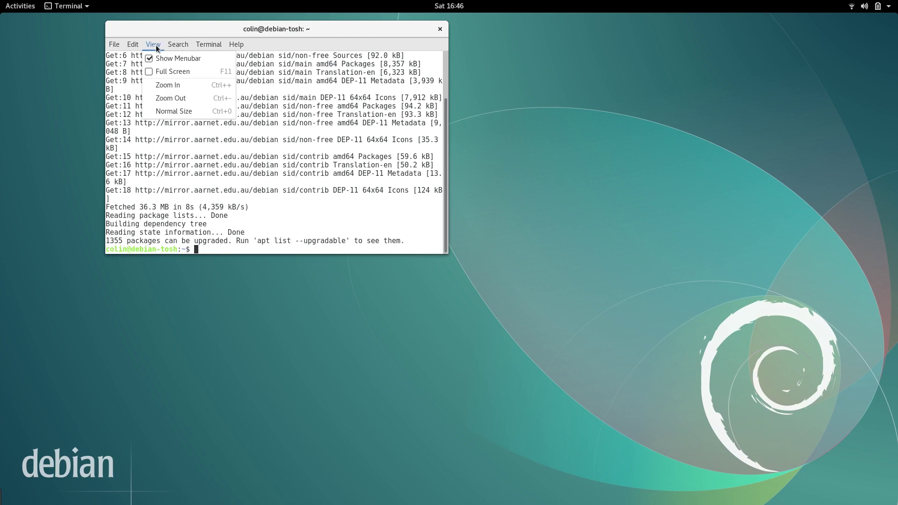
pyautogui.click(173, 72)
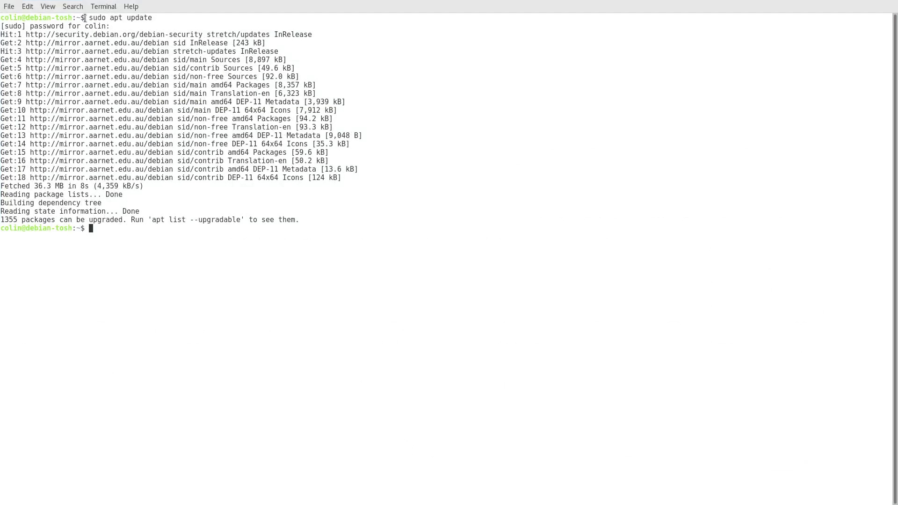
pyautogui.click(50, 9)
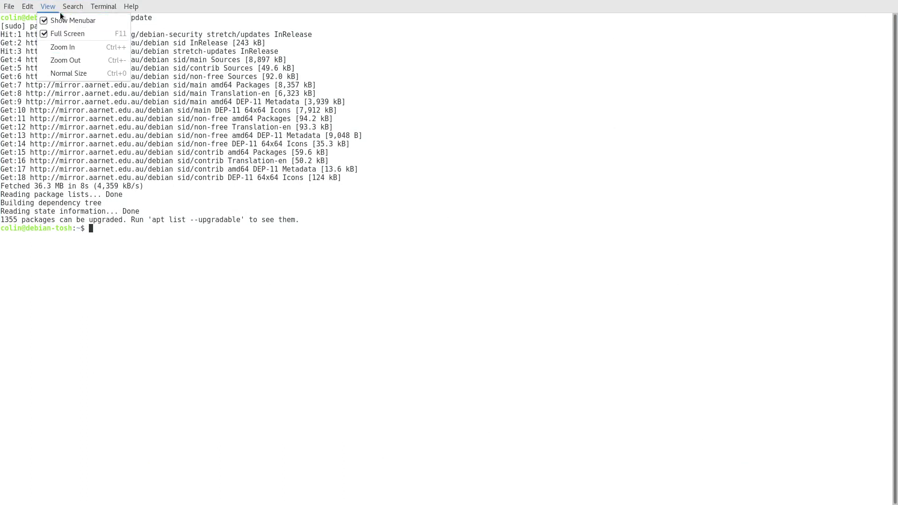
pyautogui.click(495, 37)
pyautogui.write('====')
pyautogui.press('BackSpace')
pyautogui.press('BackSpace')
pyautogui.press('BackSpace')
pyautogui.press('BackSpace')
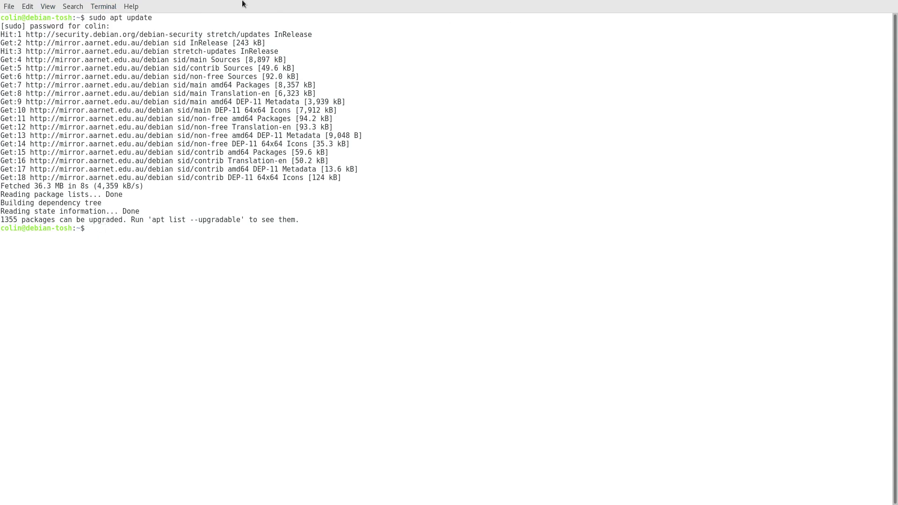
# Step: Zoom the terminal text in twice for larger output
pyautogui.click(48, 7)
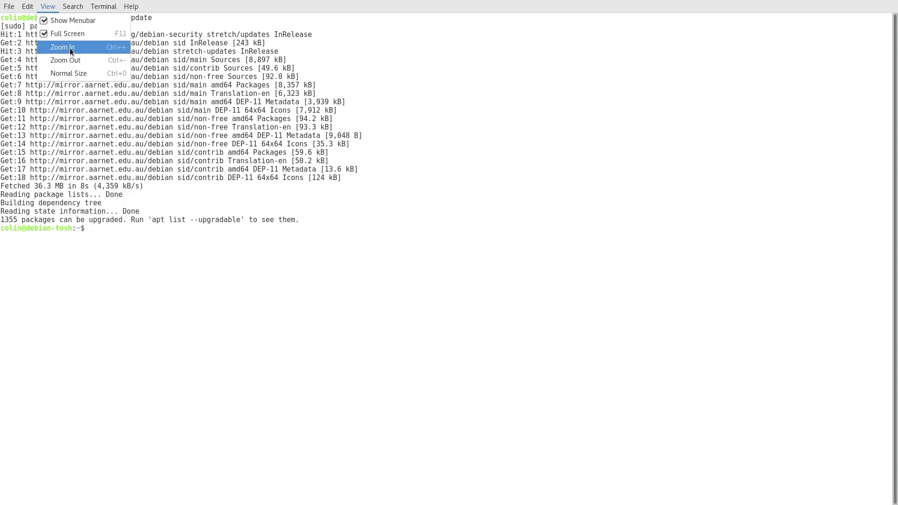
pyautogui.click(71, 47)
pyautogui.click(43, 8)
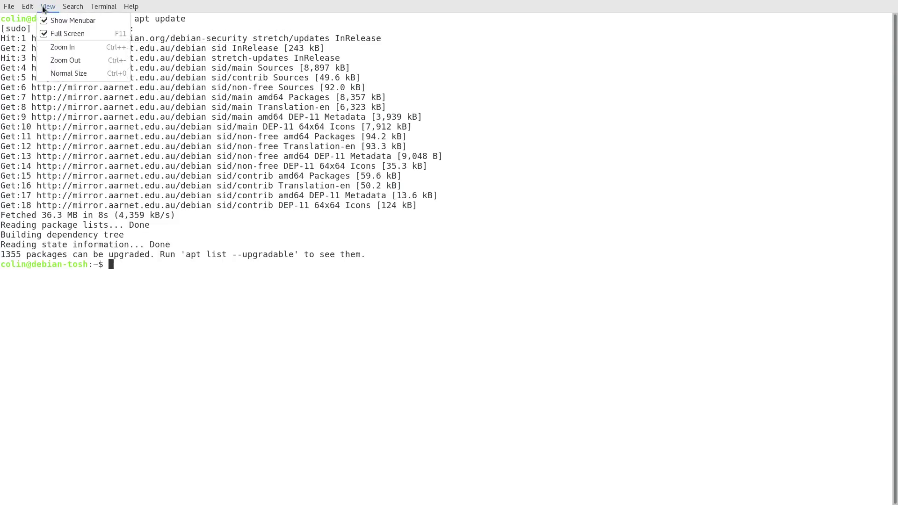
pyautogui.click(71, 47)
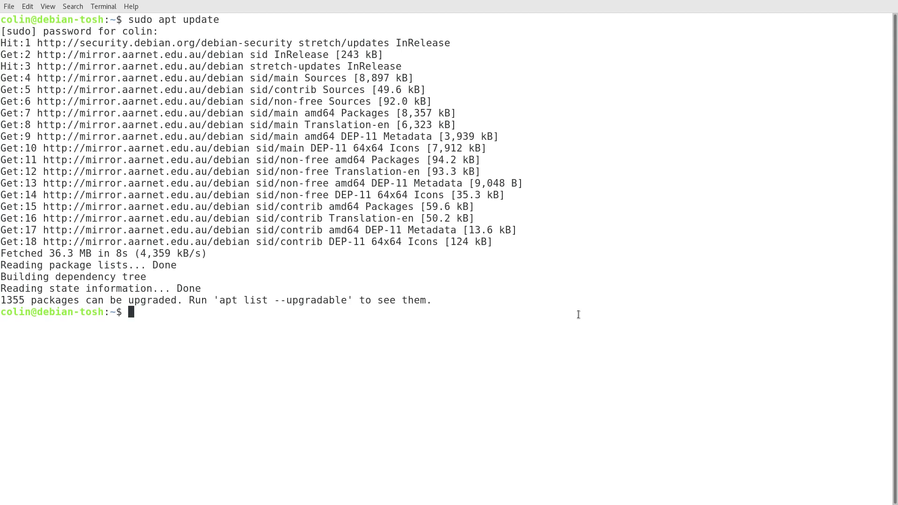
# Step: Run sudo apt upgrade and answer y to upgrade 1204 packages, downloading 910 MB
pyautogui.write('sudo apt upgrade')
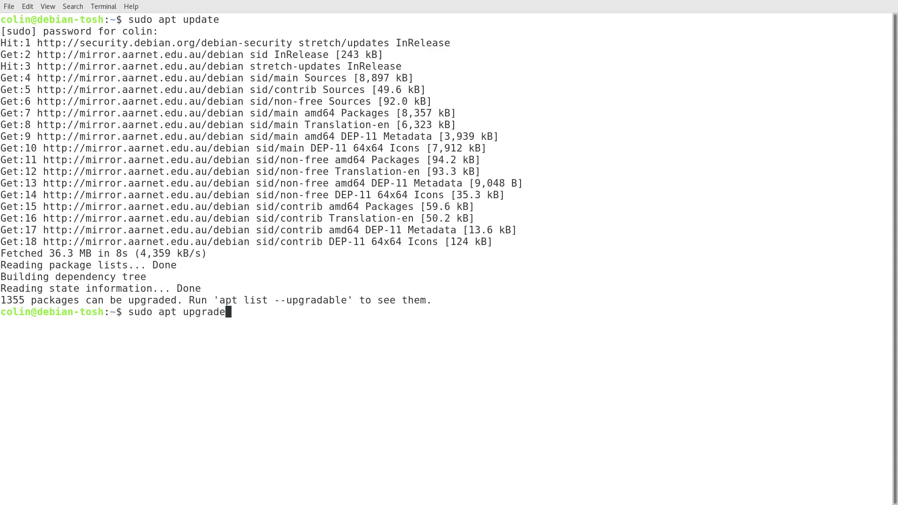
pyautogui.press('Return')
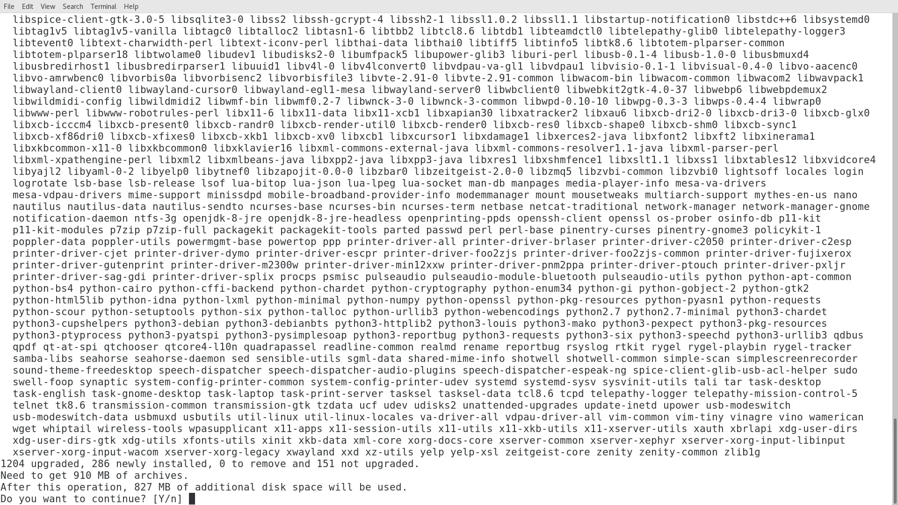
pyautogui.write('y')
pyautogui.press('Return')
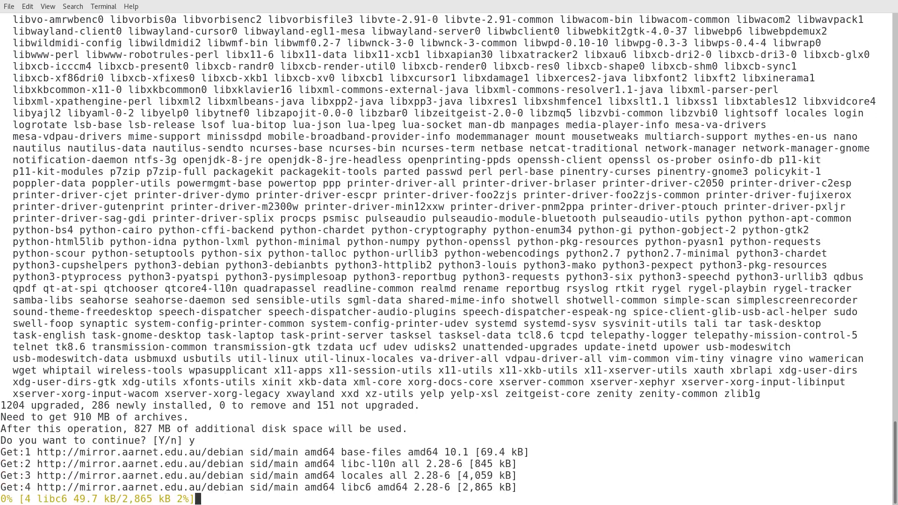
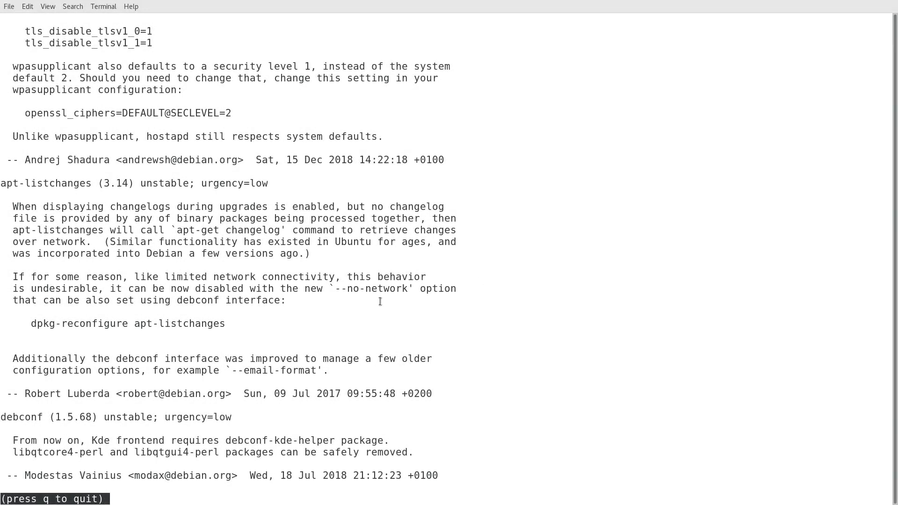
# Step: Page through the apt-listchanges news to the debconf 1.5.68 note and quit the pager
pyautogui.scroll(3, 483, 280)
pyautogui.scroll(-20, 380, 301)
pyautogui.scroll(12, 380, 302)
pyautogui.scroll(20, 380, 301)
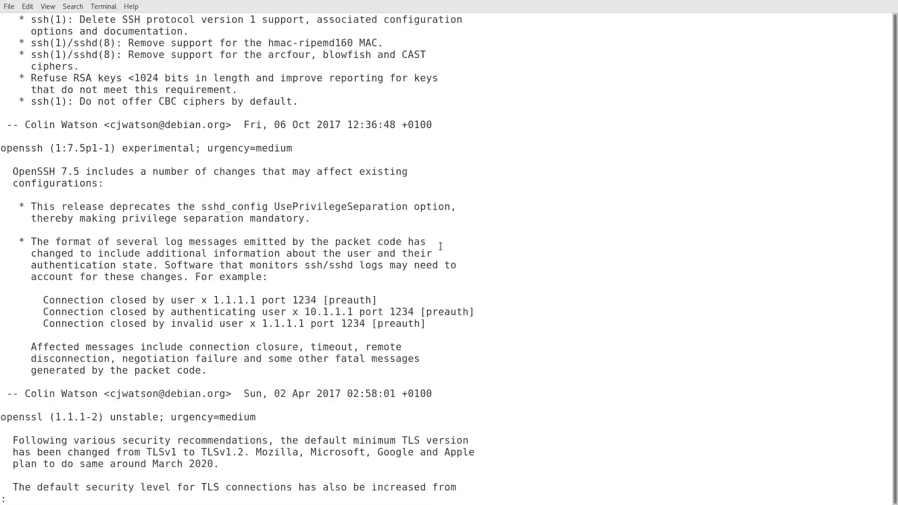
pyautogui.scroll(20, 439, 247)
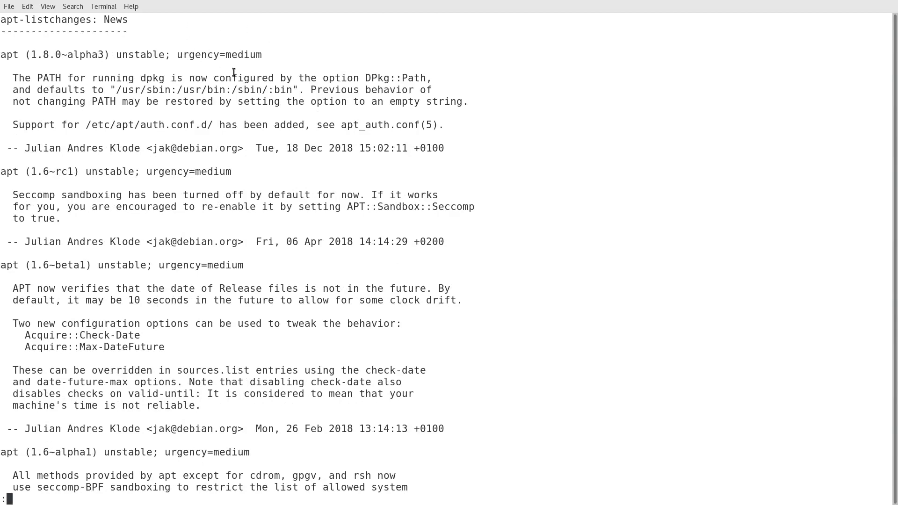
pyautogui.scroll(-12, 291, 192)
pyautogui.scroll(-20, 290, 192)
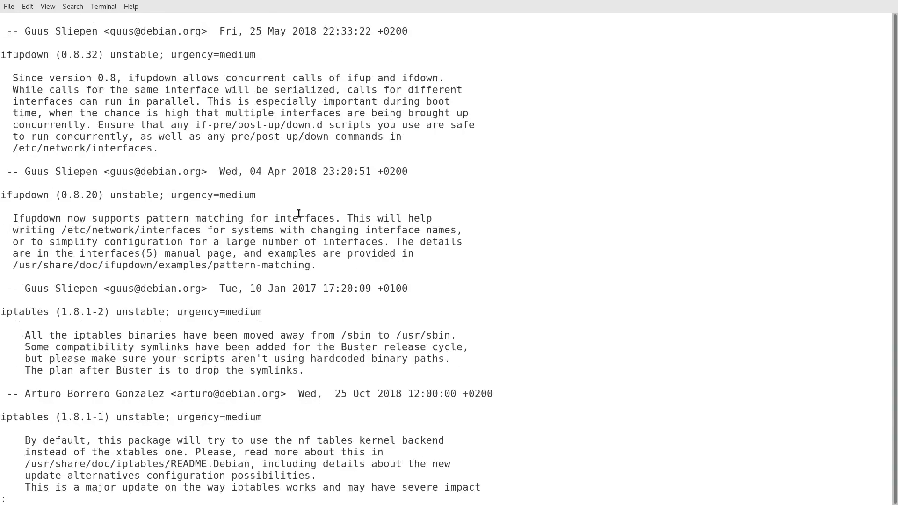
pyautogui.scroll(-20, 300, 214)
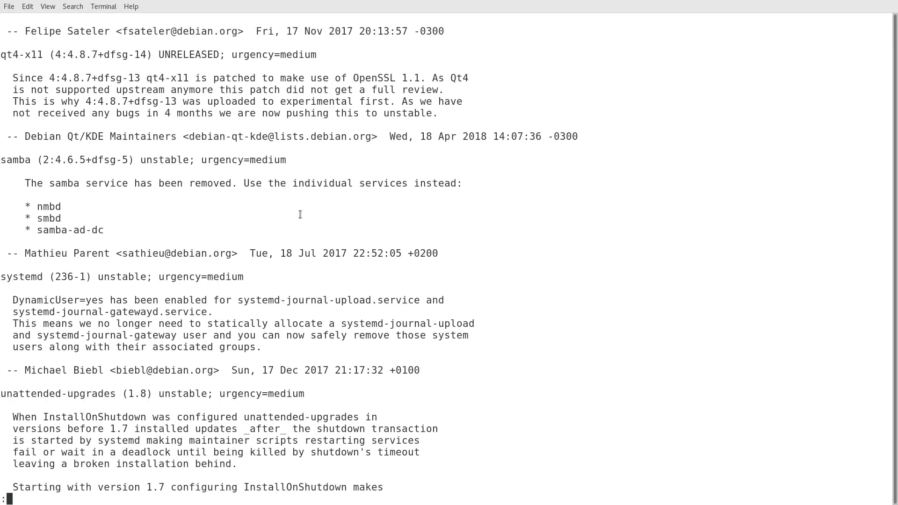
pyautogui.scroll(-20, 327, 173)
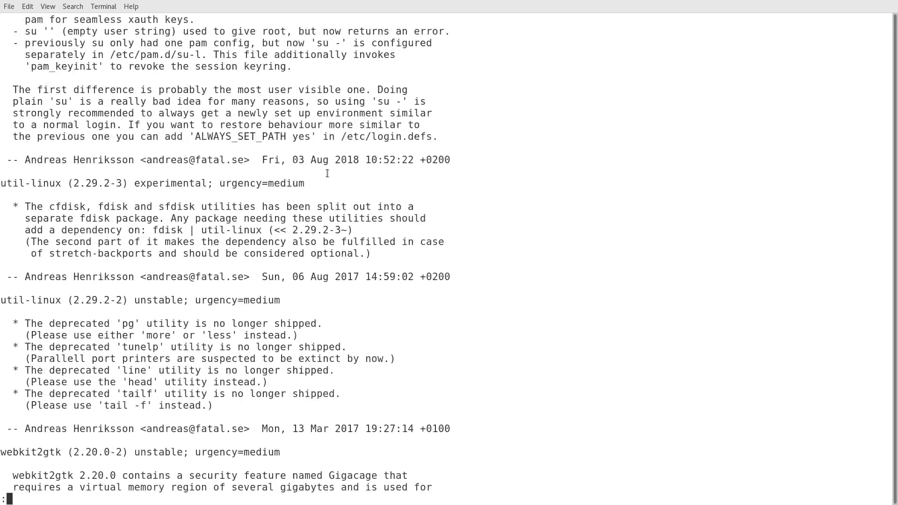
pyautogui.scroll(-3, 328, 173)
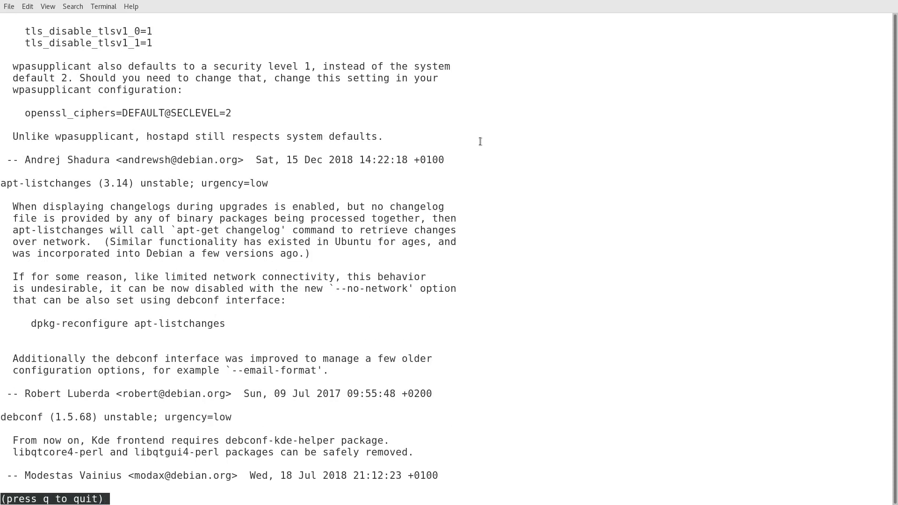
pyautogui.press('q')
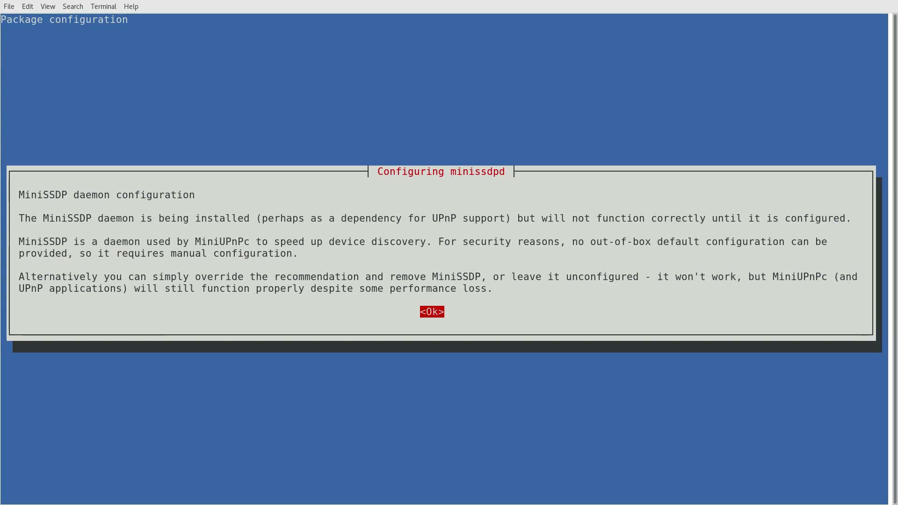
# Step: Answer the minissdpd prompts with no auto-start and no interfaces, and allow automatic libc6 service restarts
pyautogui.press('Return')
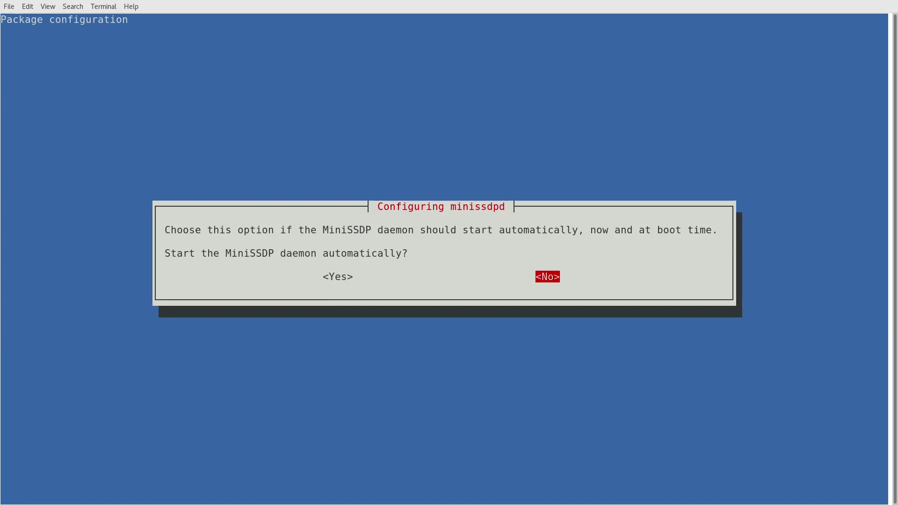
pyautogui.press('Return')
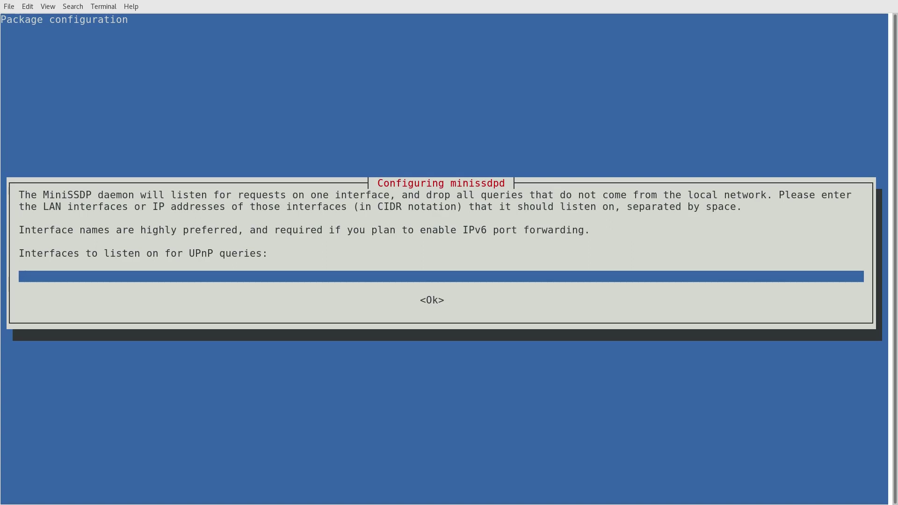
pyautogui.press('Tab')
pyautogui.press('Return')
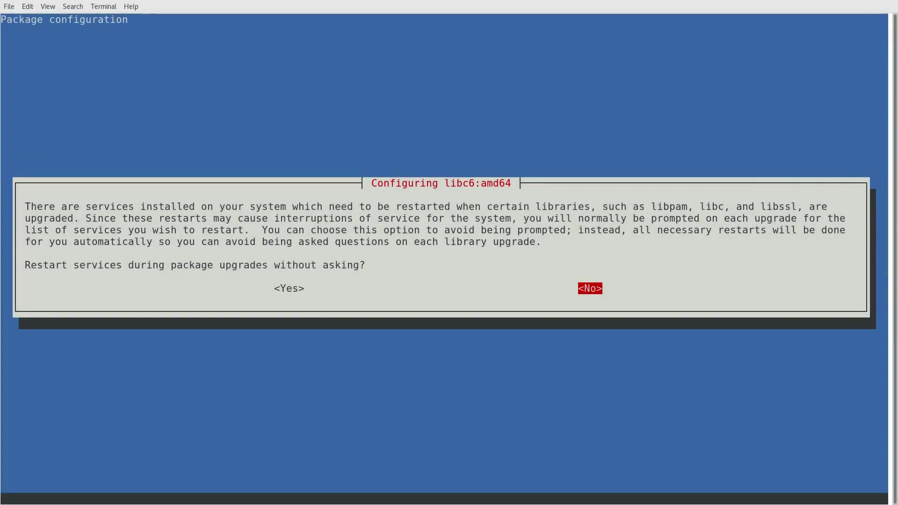
pyautogui.press('Left')
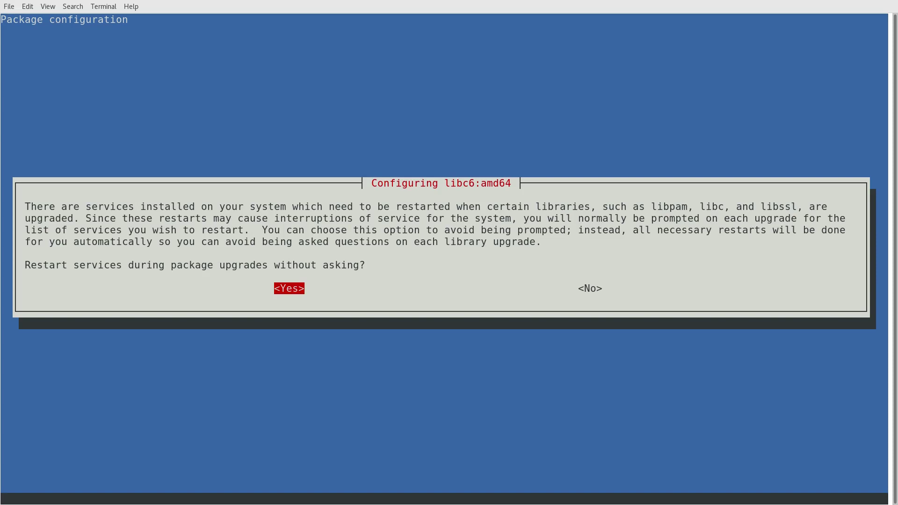
pyautogui.press('Return')
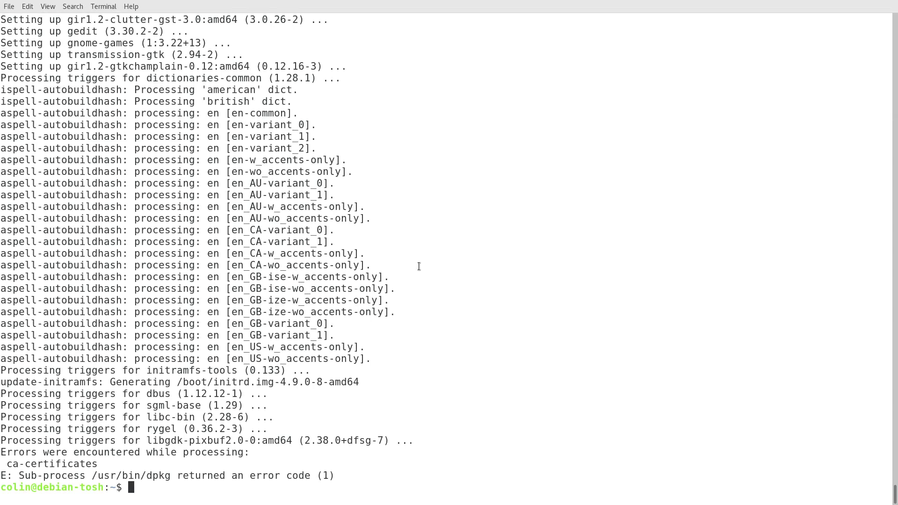
# Step: Check the end of the upgrade output, turn off Full Screen, and close the terminal
pyautogui.scroll(20, 419, 266)
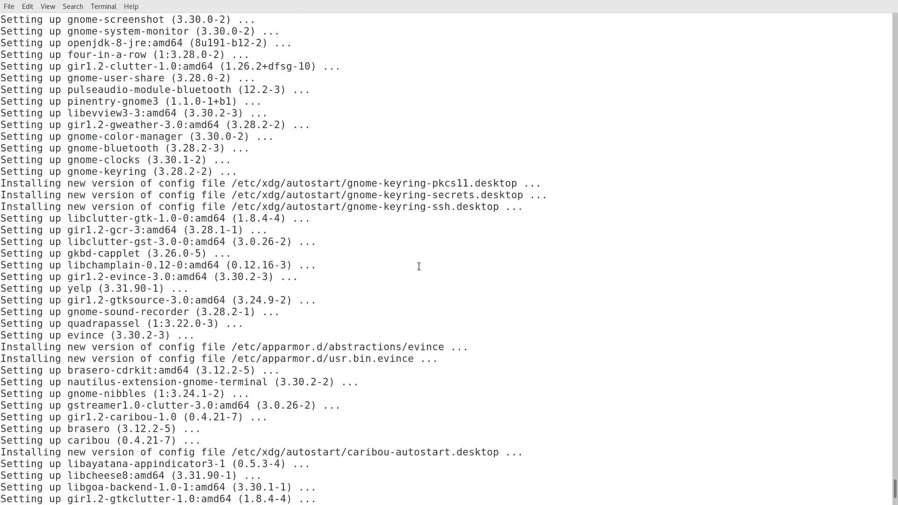
pyautogui.scroll(17, 418, 266)
pyautogui.scroll(-20, 419, 266)
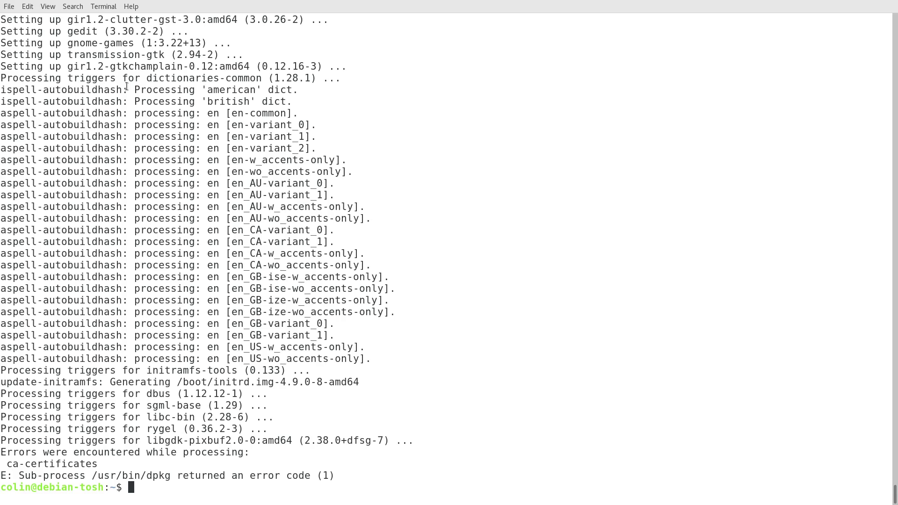
pyautogui.click(48, 6)
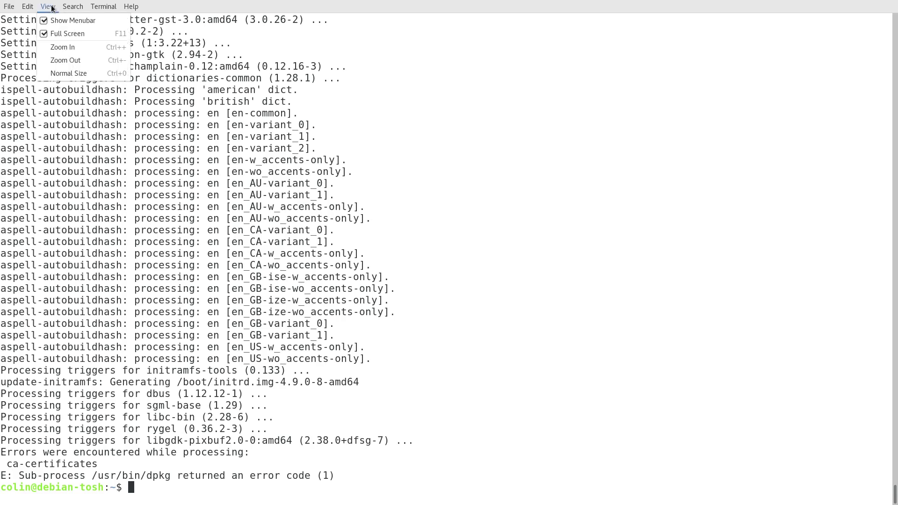
pyautogui.click(69, 34)
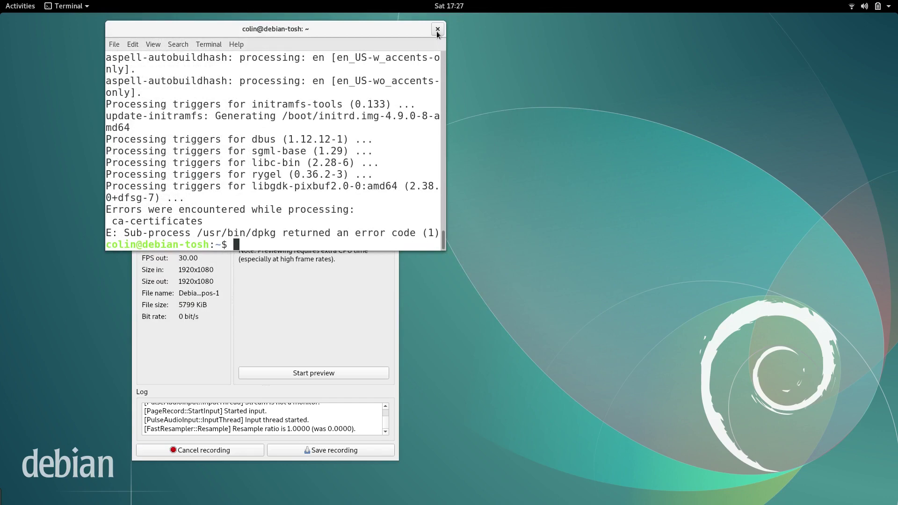
pyautogui.click(437, 29)
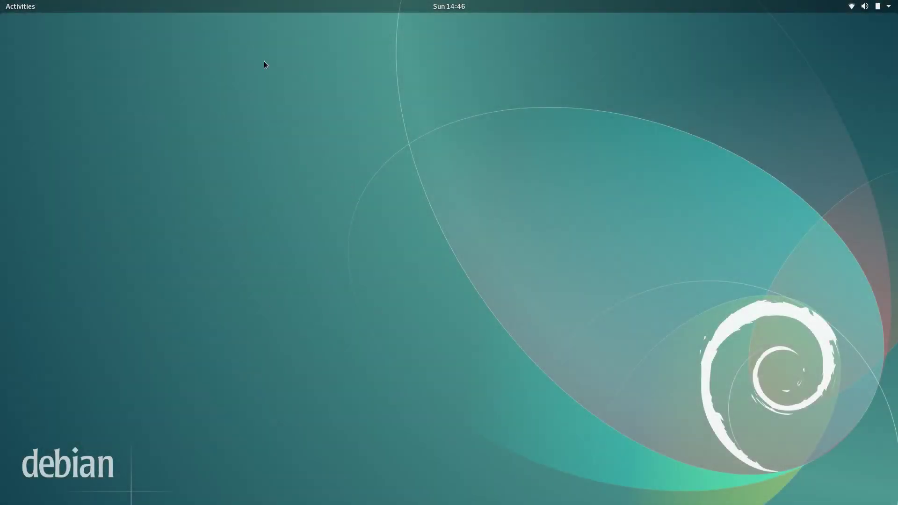
# Step: Open a new terminal and start entering sudo apt dist-upgrade
pyautogui.click(20, 6)
pyautogui.click(22, 171)
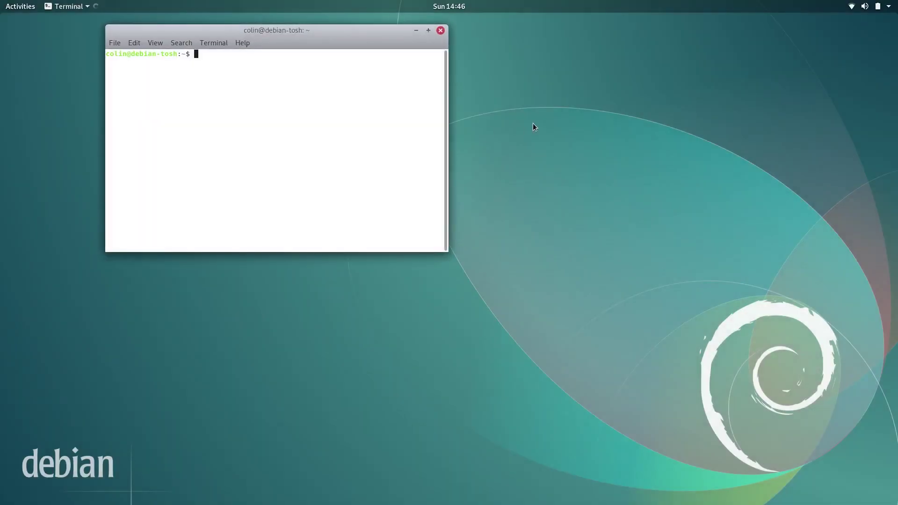
pyautogui.write('sudo apt dist-upgrade')
pyautogui.press('Up')
pyautogui.press('Up')
pyautogui.press('Up')
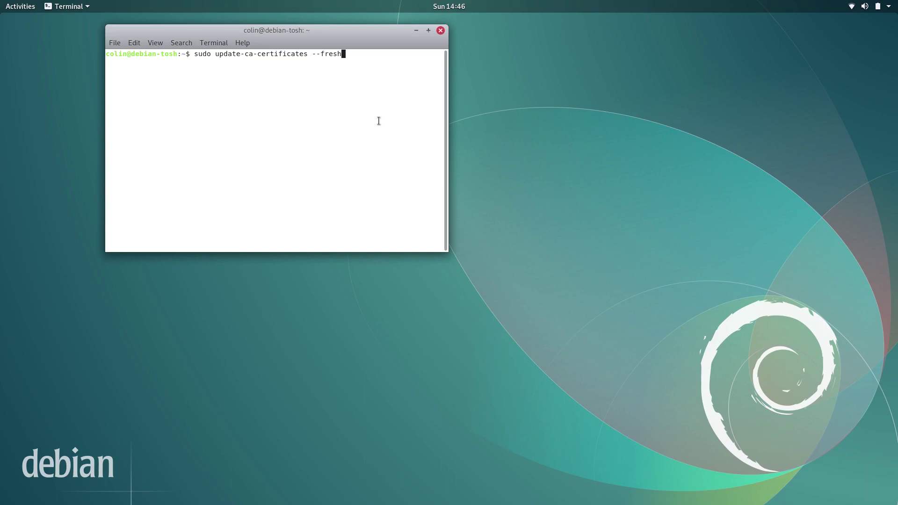
# Step: Recall sudo nano /etc/apt/sources.list from history and run it with the sudo password
pyautogui.click(15, 7)
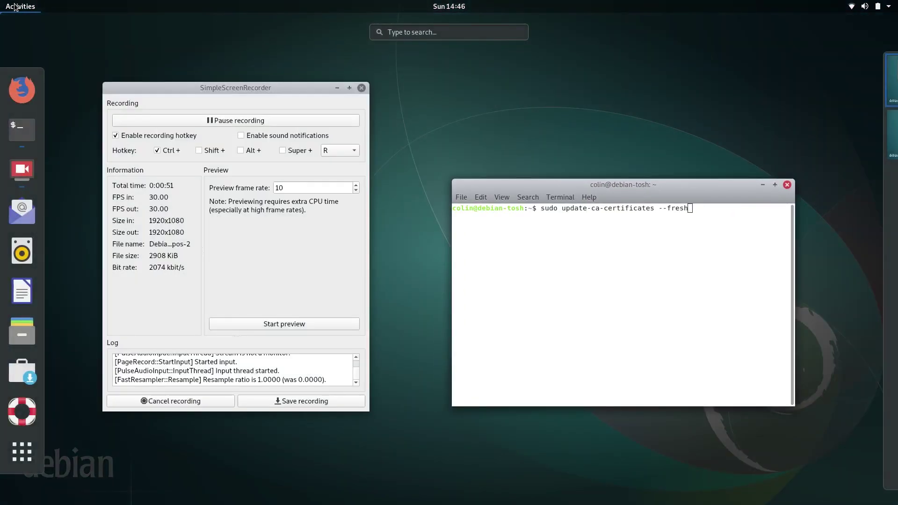
pyautogui.click(15, 7)
pyautogui.press('Up')
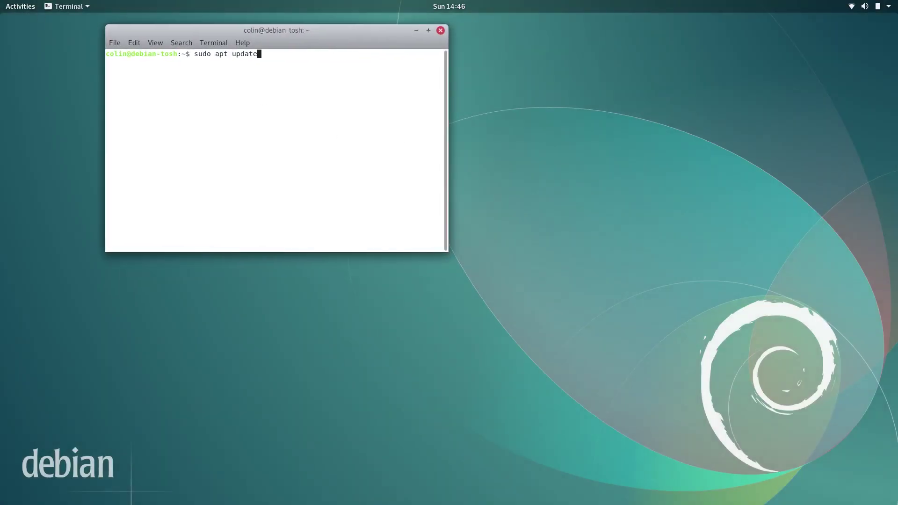
pyautogui.press('Up')
pyautogui.hotkey('ctrl', 'u')
pyautogui.press('Up')
pyautogui.press('Up')
pyautogui.press('Up')
pyautogui.press('Up')
pyautogui.press('Up')
pyautogui.press('Up')
pyautogui.press('Up')
pyautogui.press('Return')
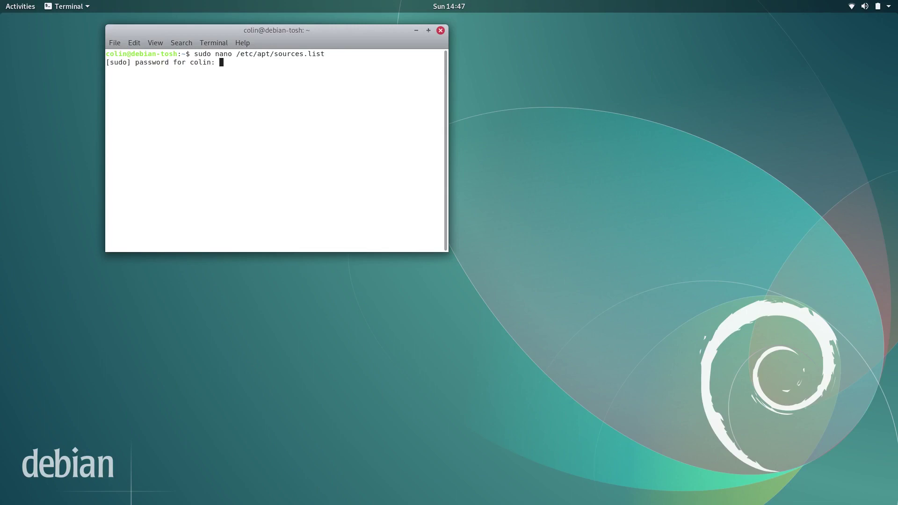
pyautogui.press('Return')
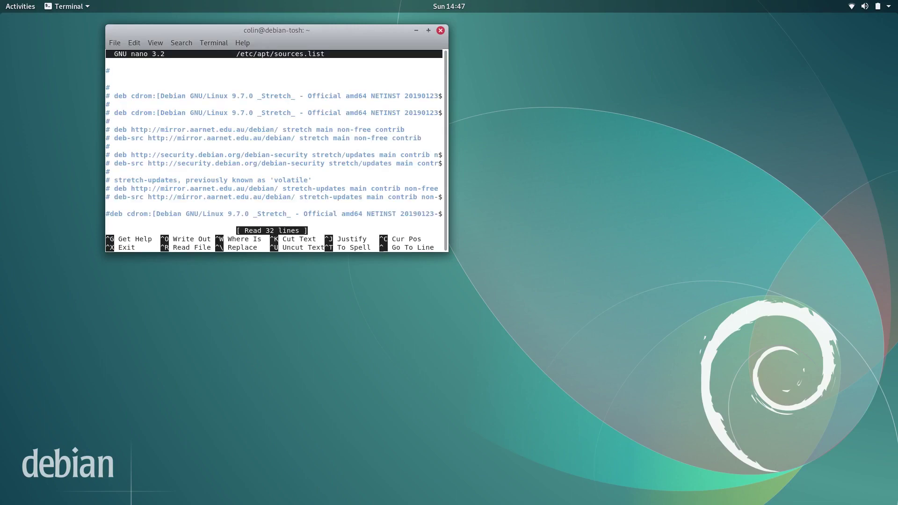
# Step: Maximize the terminal, set sid on the deb and deb-src lines, and exit nano
pyautogui.doubleClick(349, 34)
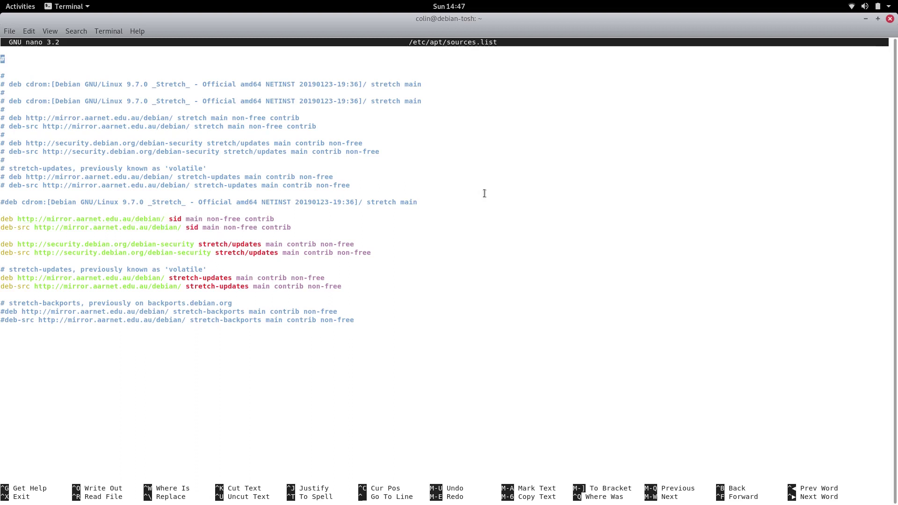
pyautogui.doubleClick(171, 219)
pyautogui.doubleClick(187, 228)
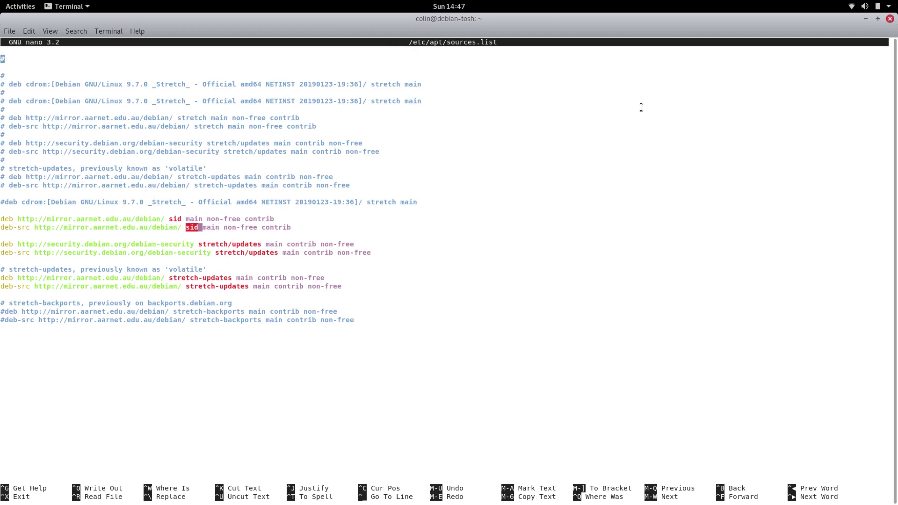
pyautogui.hotkey('ctrl', 'x')
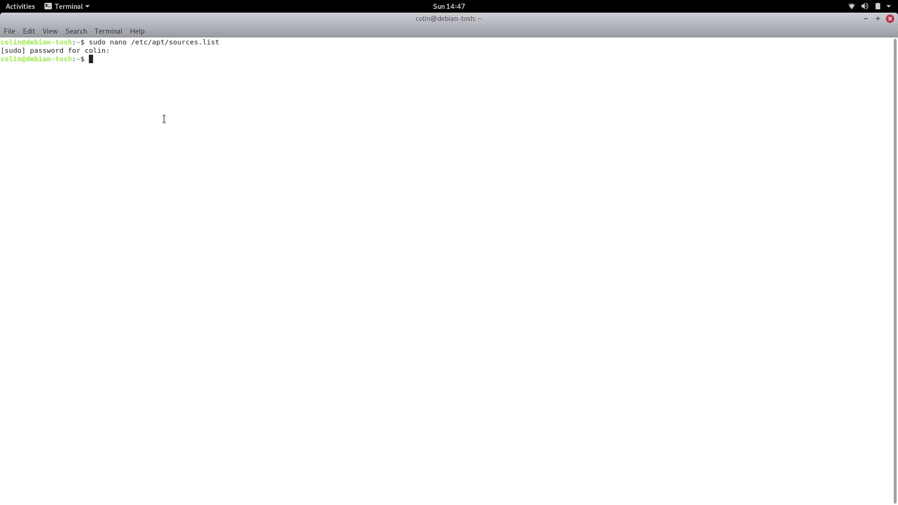
# Step: Step through shell history past sudo apt update and dist-upgrade to settle on sudo apt upgrade
pyautogui.press('Up')
pyautogui.press('Up')
pyautogui.press('Up')
pyautogui.press('Up')
pyautogui.press('Up')
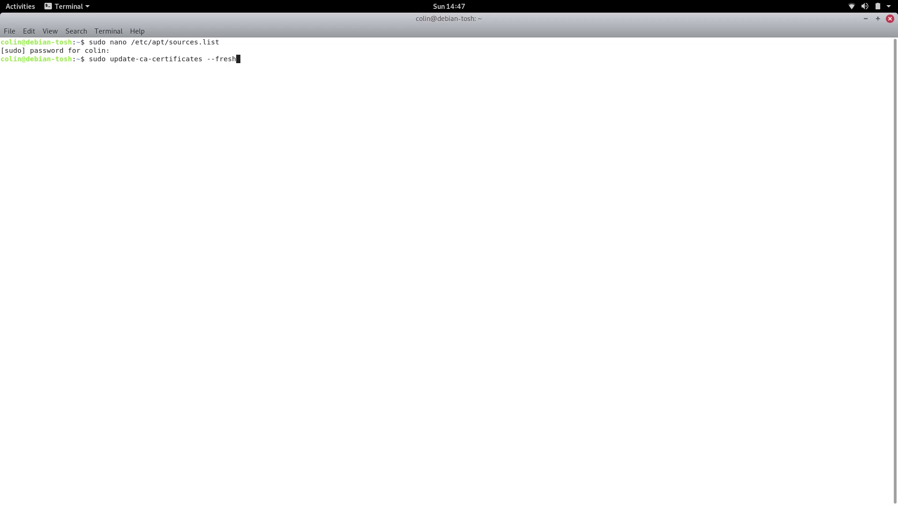
pyautogui.press('Up')
pyautogui.press('Up')
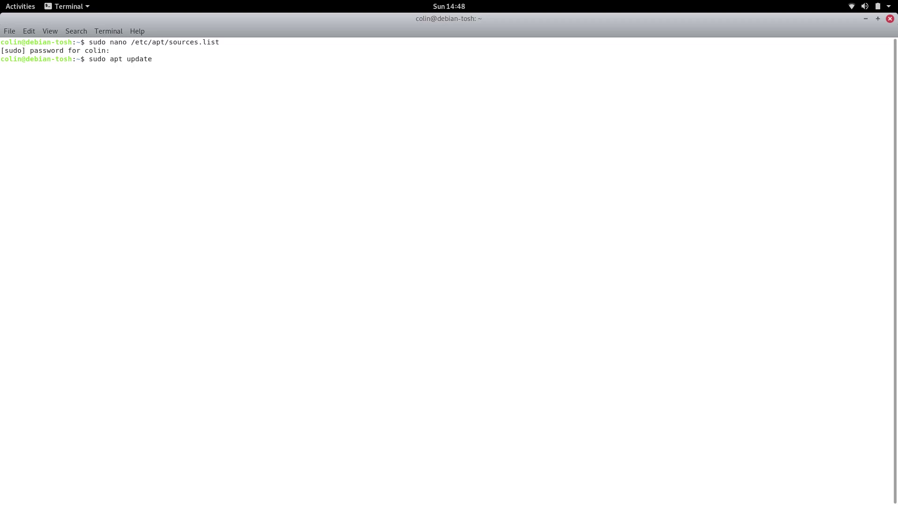
pyautogui.press('Up')
pyautogui.press('Up')
pyautogui.press('Up')
pyautogui.press('Up')
pyautogui.press('Down')
pyautogui.press('Up')
pyautogui.press('Down')
pyautogui.press('Up')
pyautogui.press('Down')
# Step: Close the terminal, check Settings About shows Debian GNU/Linux buster/sid, then launch LibreOffice Writer
pyautogui.click(891, 19)
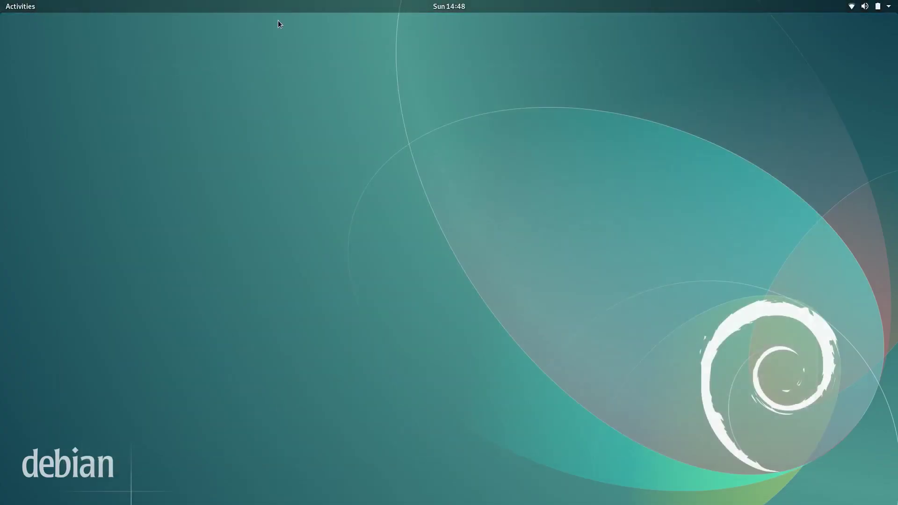
pyautogui.press('super')
pyautogui.write('abou')
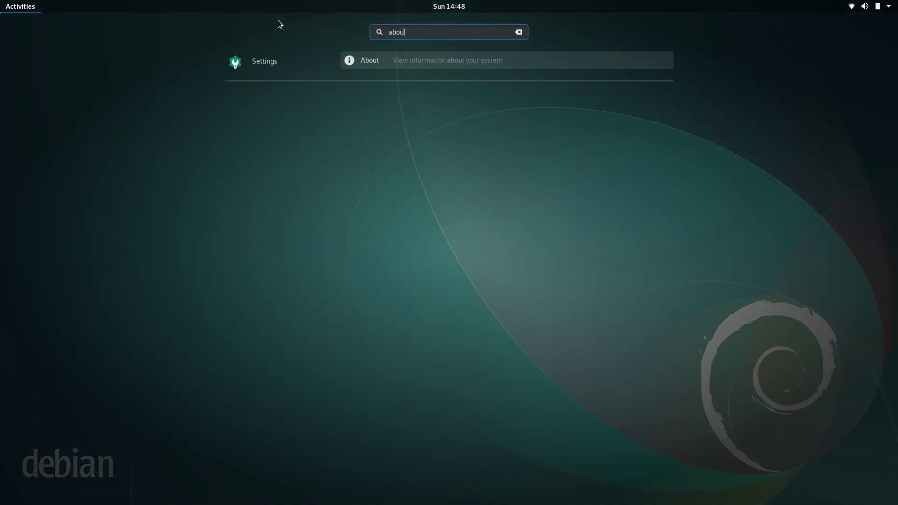
pyautogui.press('Return')
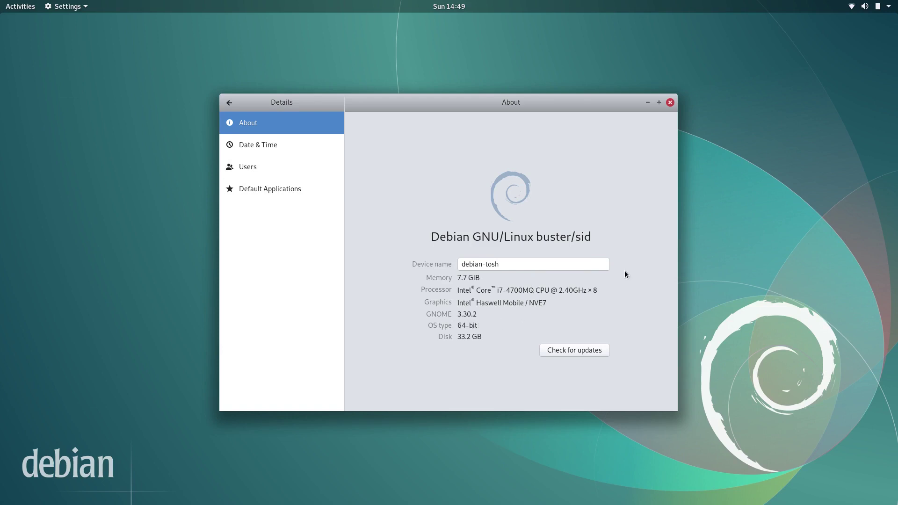
pyautogui.click(670, 103)
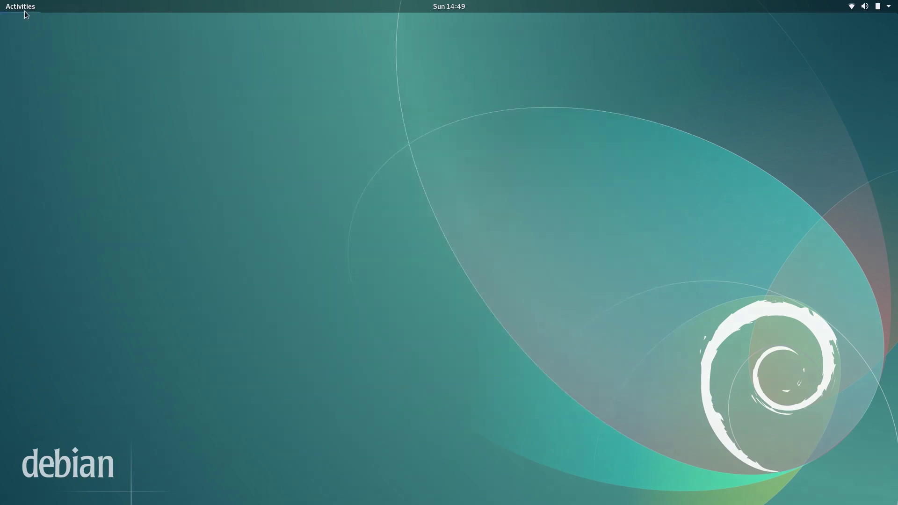
pyautogui.click(24, 10)
pyautogui.click(23, 286)
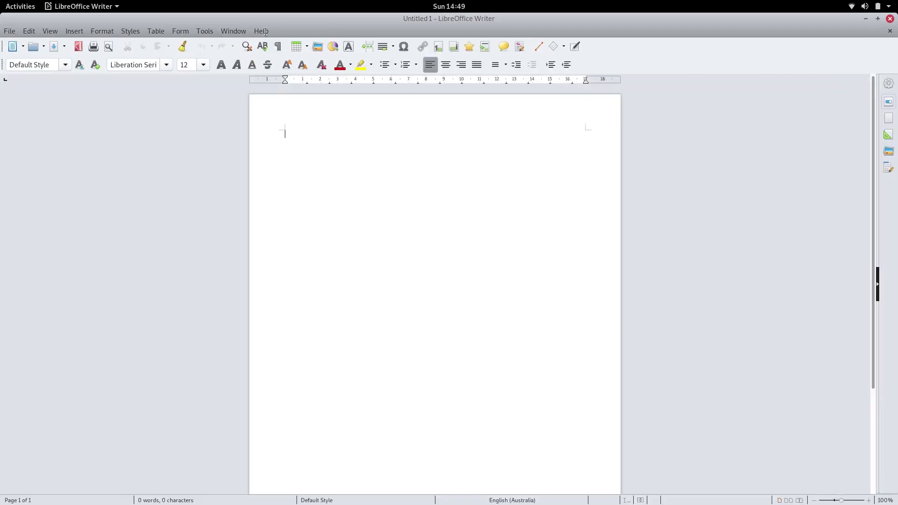
# Step: Confirm LibreOffice version 6.1.5.2 in Help > About, then close the box
pyautogui.click(260, 31)
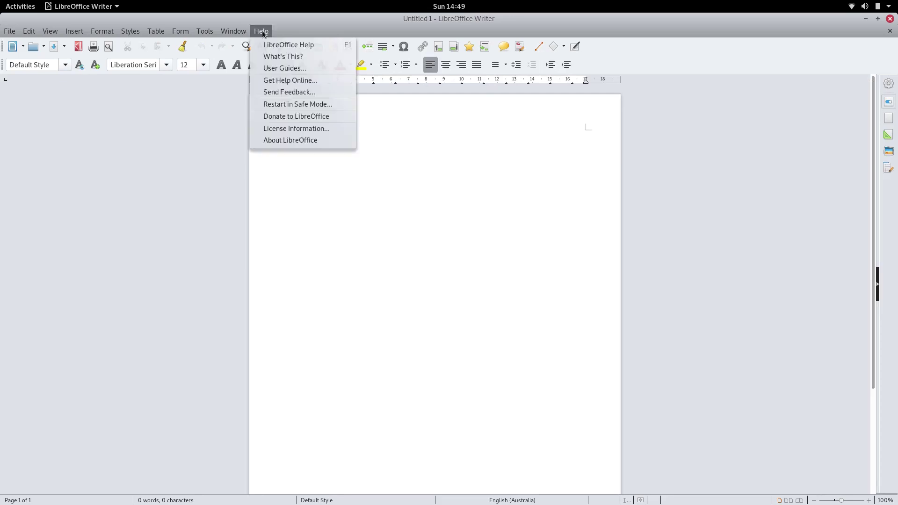
pyautogui.click(276, 139)
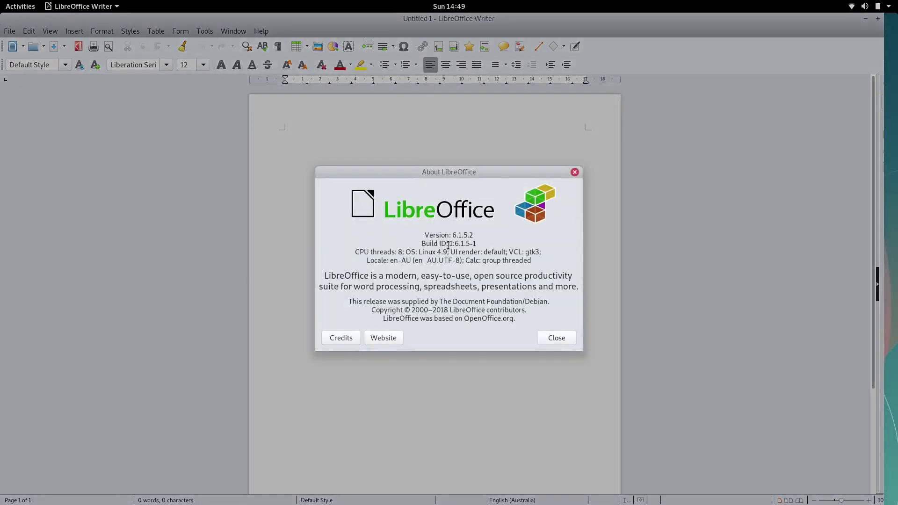
pyautogui.click(555, 337)
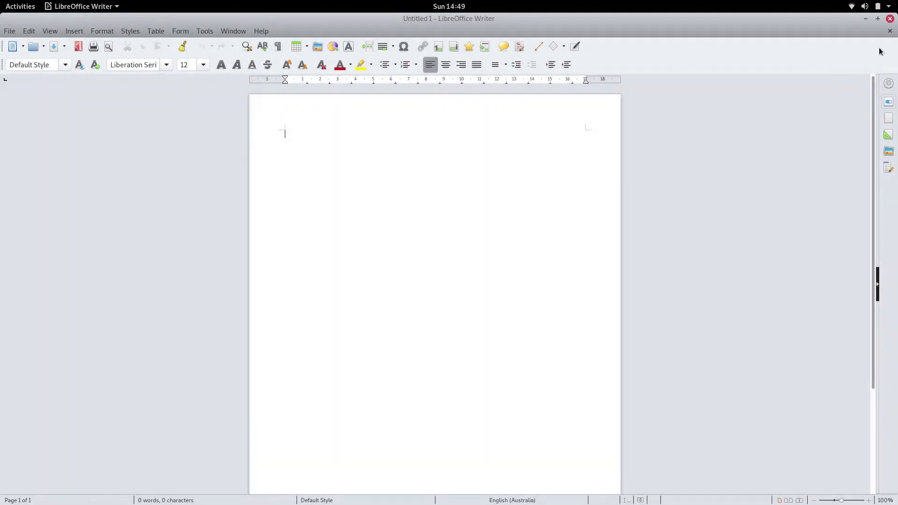
# Step: Launch GIMP from the app search and confirm version 2.10.8 in Help > About
pyautogui.press('super')
pyautogui.write('gimp')
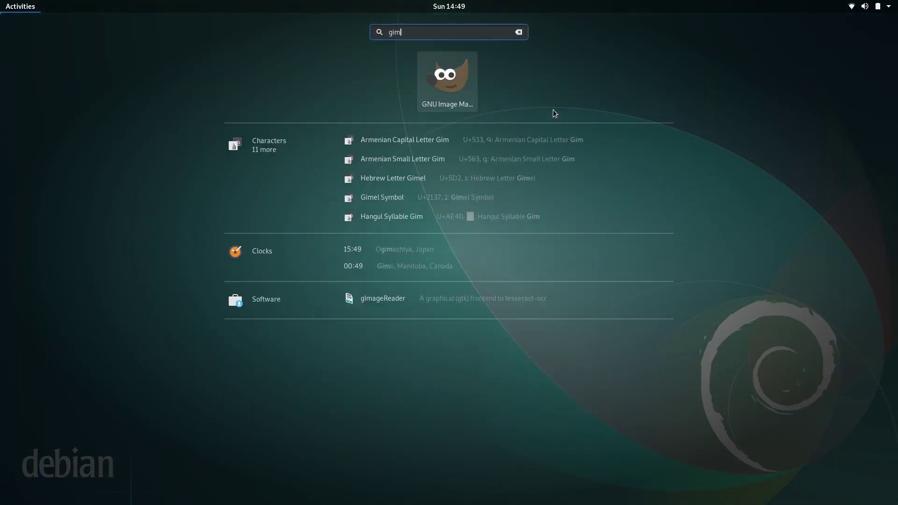
pyautogui.press('Return')
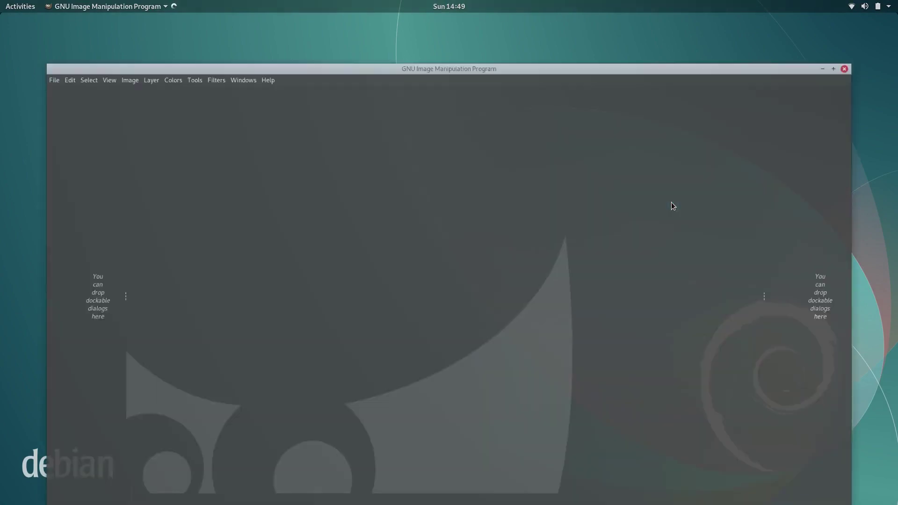
pyautogui.click(252, 35)
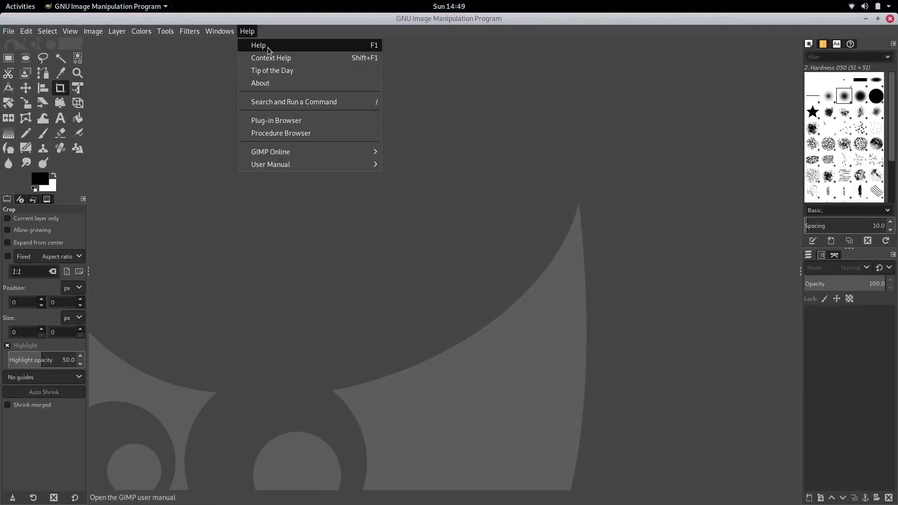
pyautogui.click(273, 87)
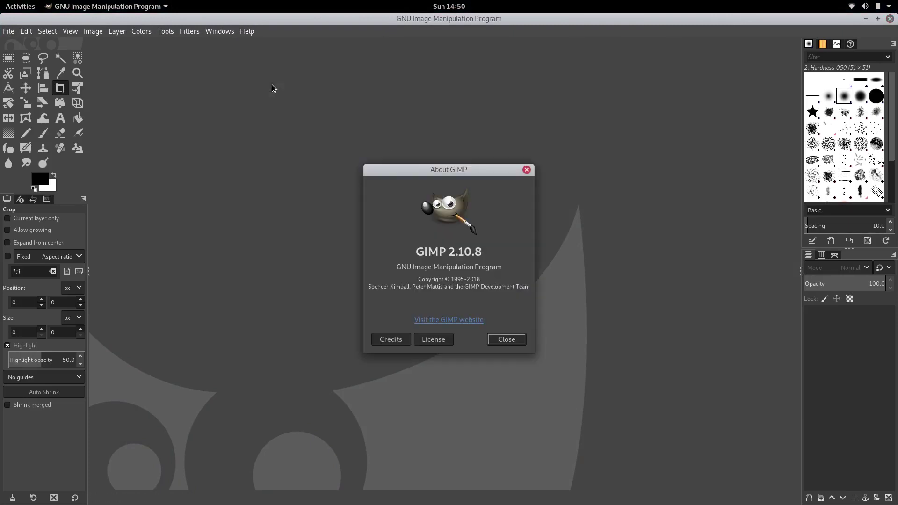
pyautogui.click(508, 340)
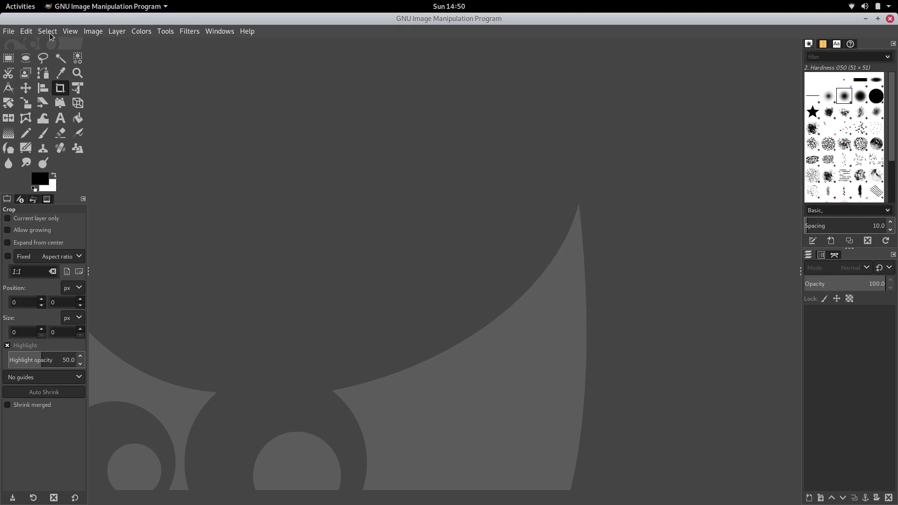
pyautogui.click(27, 31)
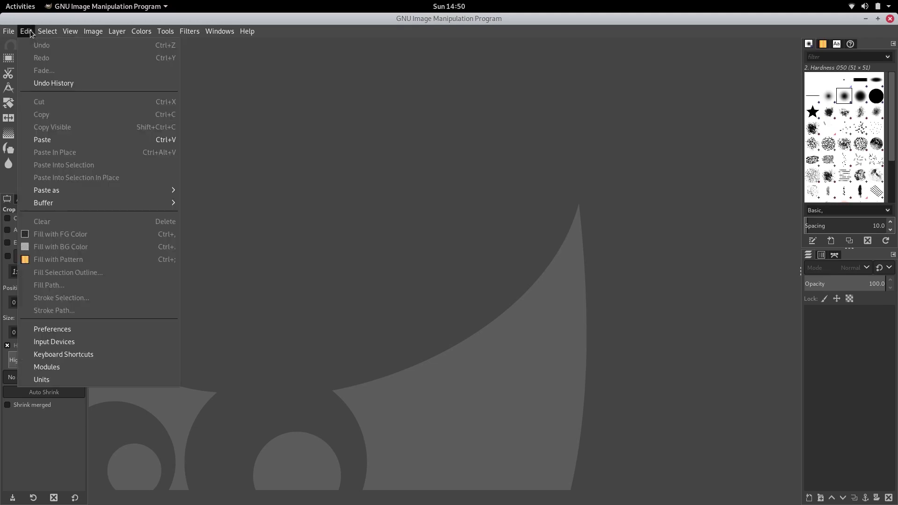
# Step: In GIMP Preferences, try the Color icon theme and the Gray and Light interface themes
pyautogui.click(58, 330)
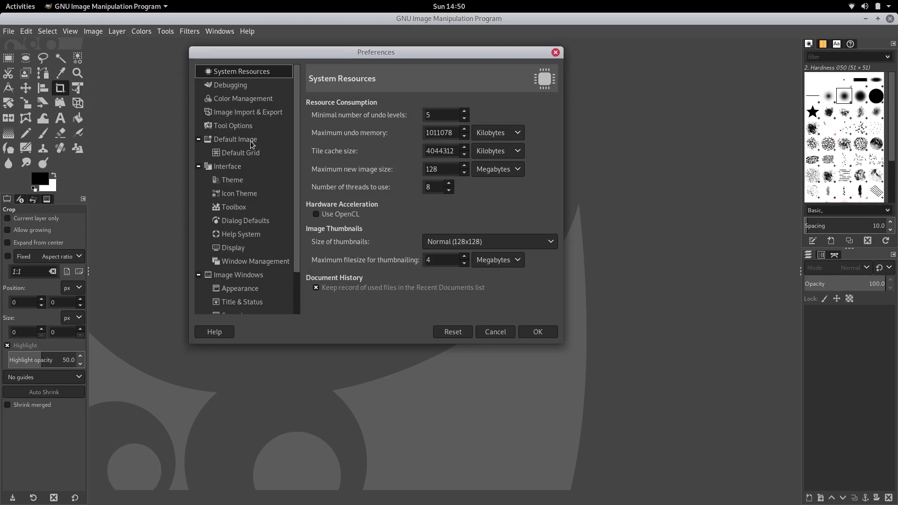
pyautogui.click(229, 181)
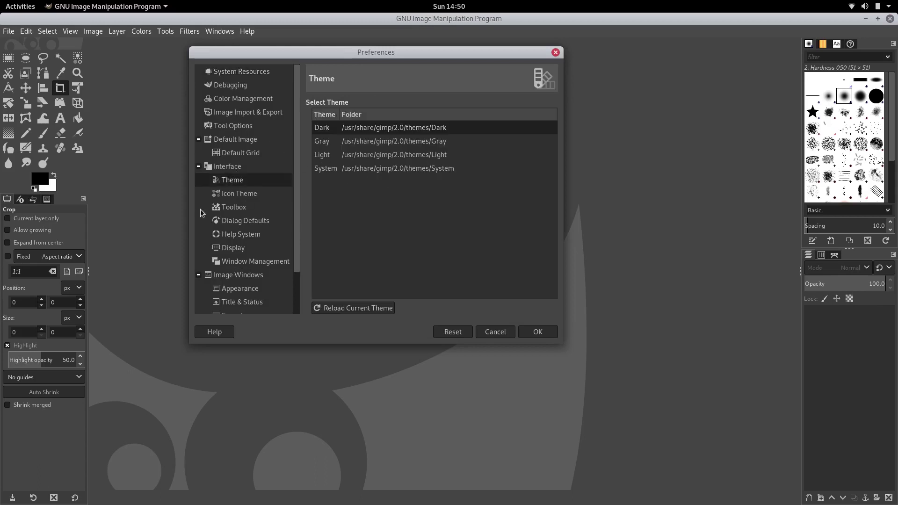
pyautogui.click(236, 194)
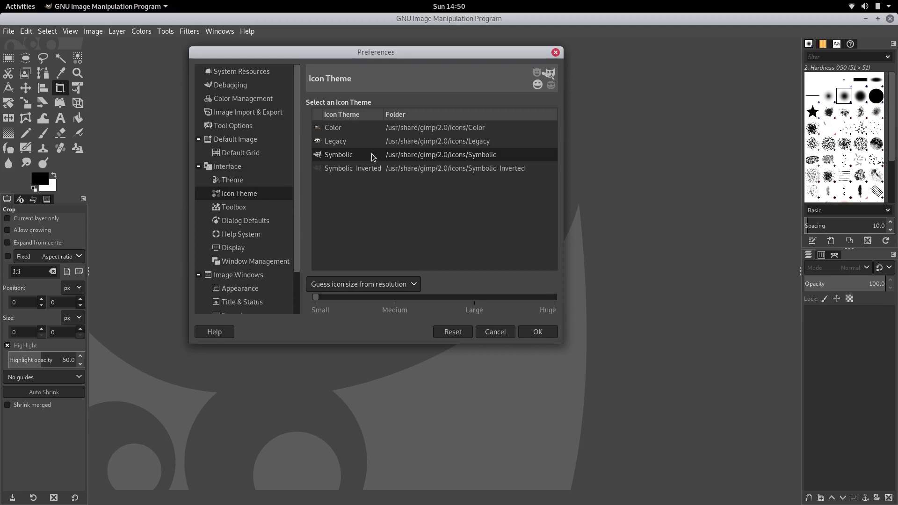
pyautogui.click(336, 131)
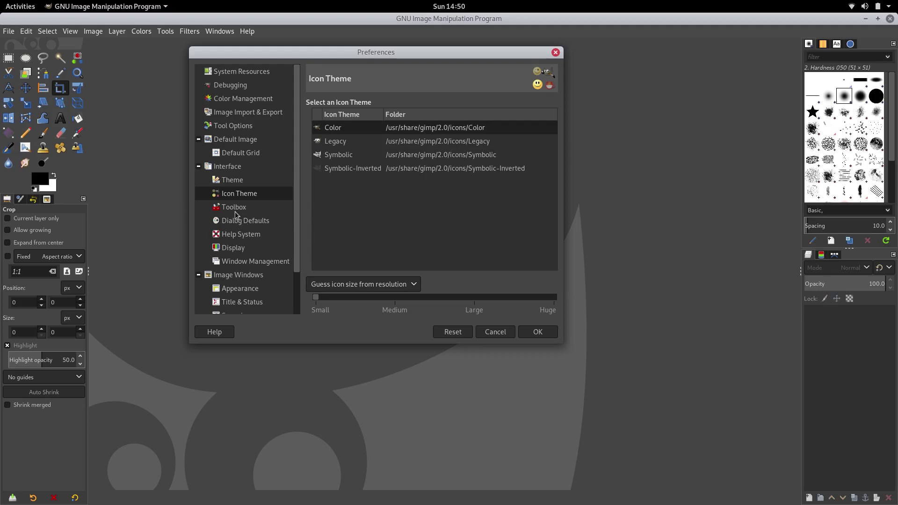
pyautogui.click(232, 181)
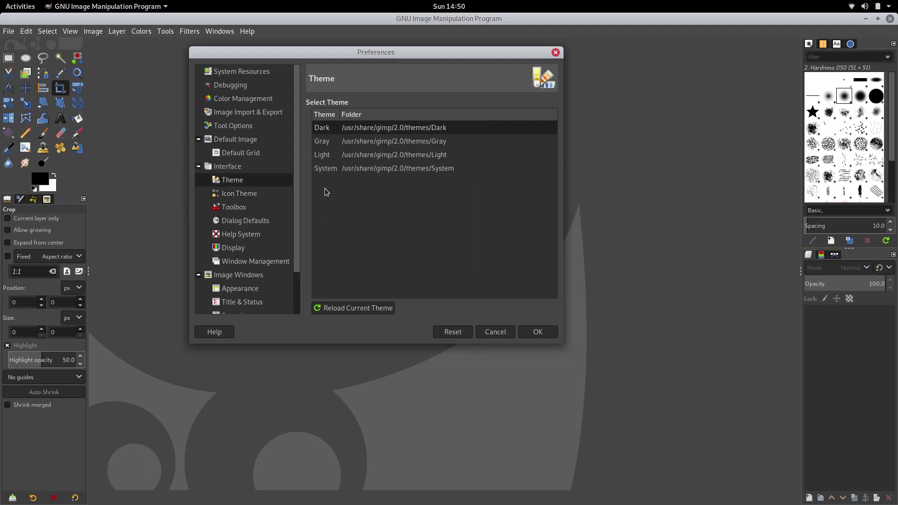
pyautogui.click(350, 144)
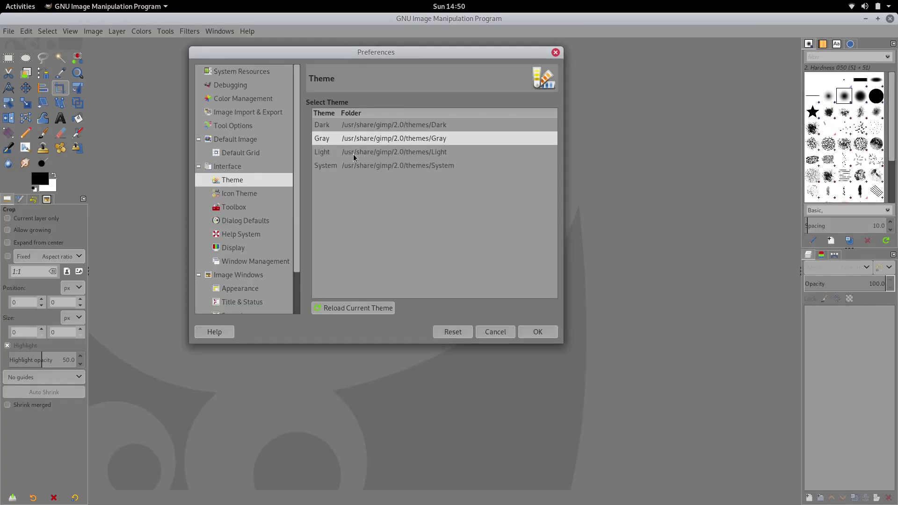
pyautogui.click(353, 154)
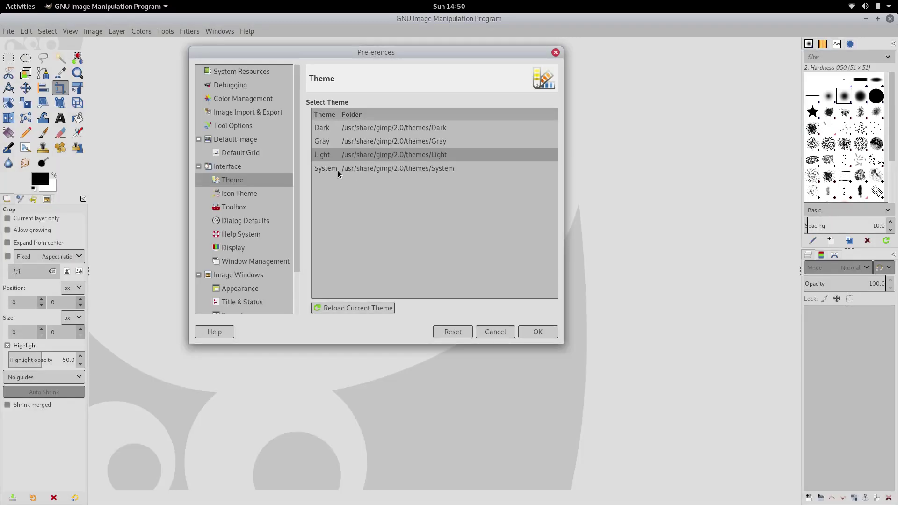
# Step: Settle on the Dark interface theme, confirm with OK, and close GIMP
pyautogui.click(337, 171)
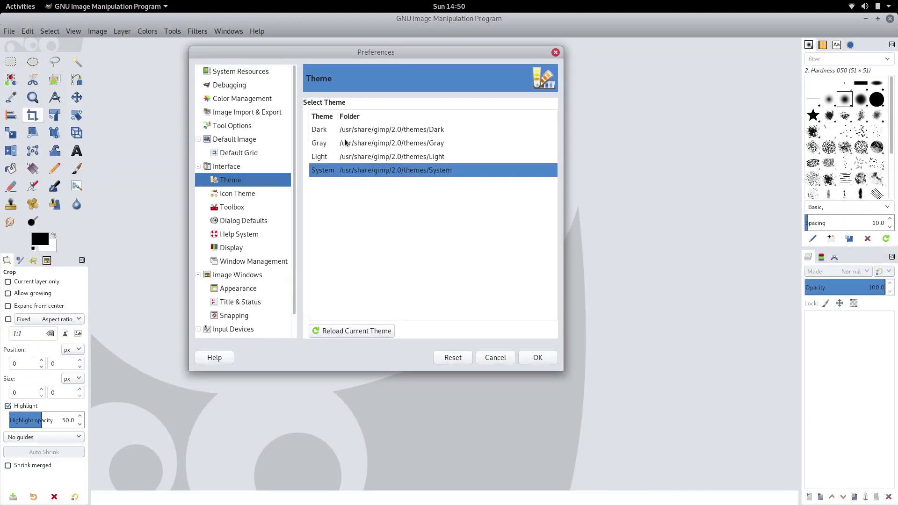
pyautogui.click(334, 131)
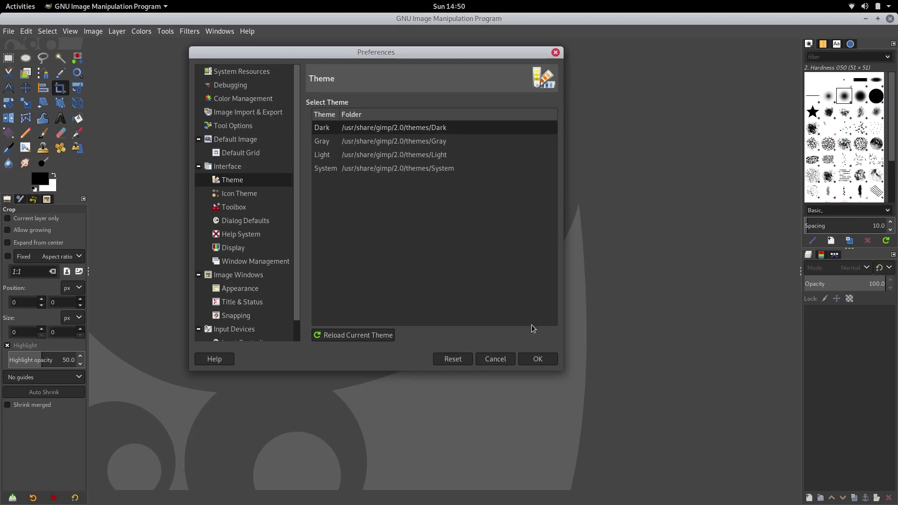
pyautogui.click(538, 359)
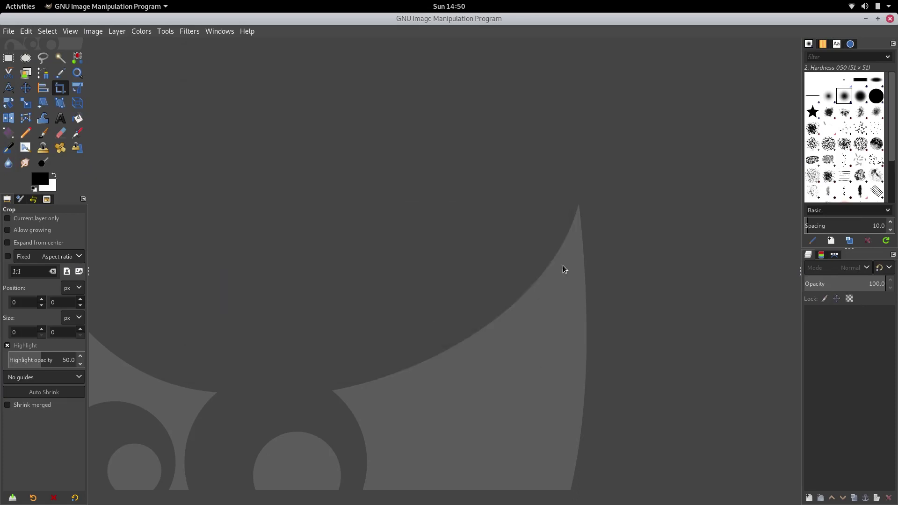
pyautogui.click(890, 19)
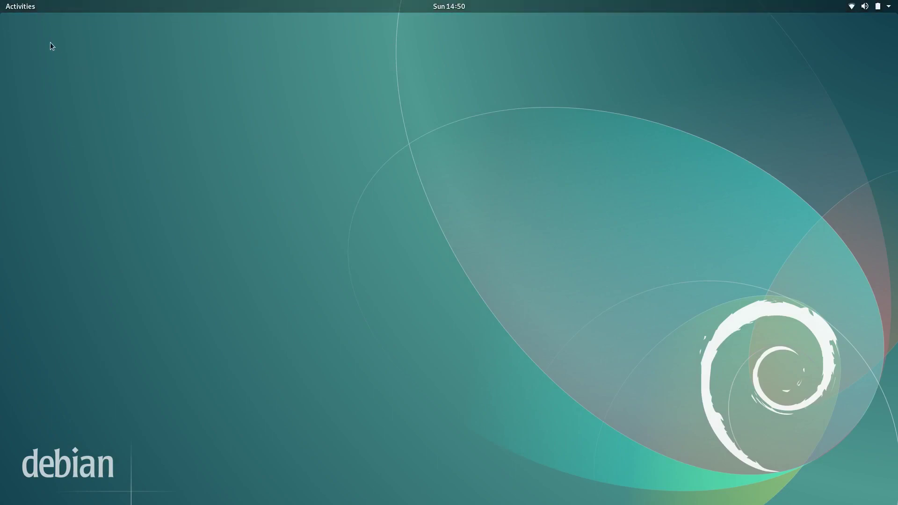
# Step: Bring the SimpleScreenRecorder window back, then launch a new GNOME Terminal from the dash
pyautogui.click(23, 9)
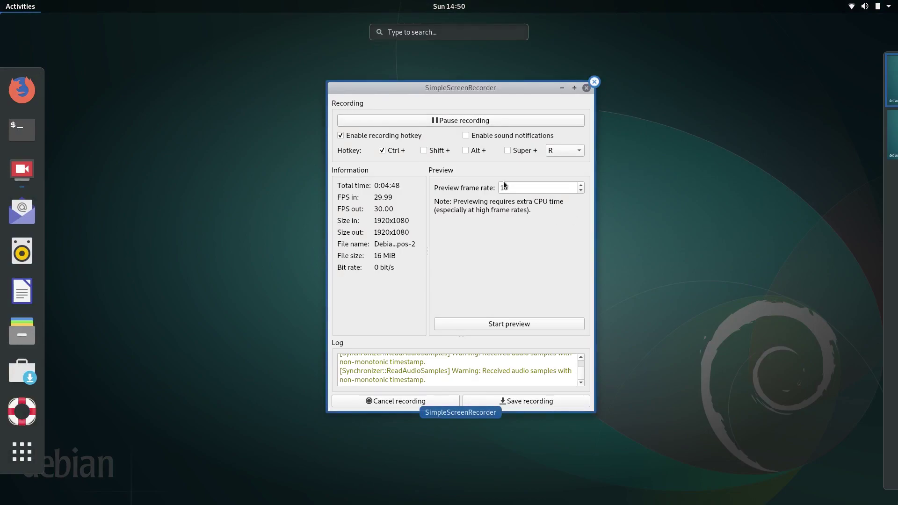
pyautogui.click(580, 182)
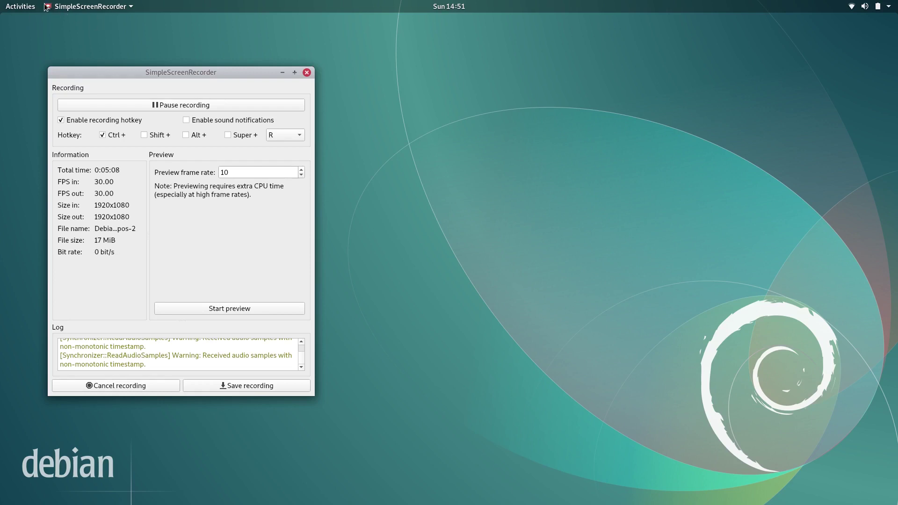
pyautogui.click(20, 9)
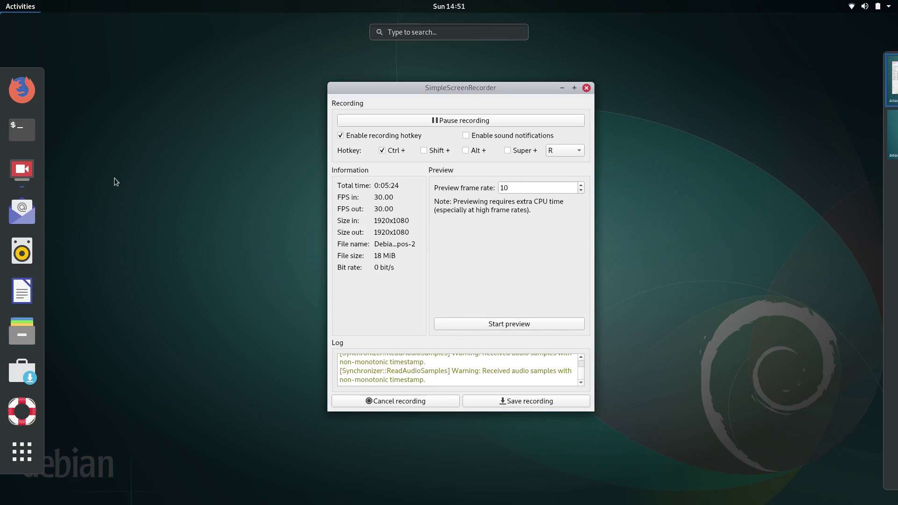
pyautogui.click(25, 132)
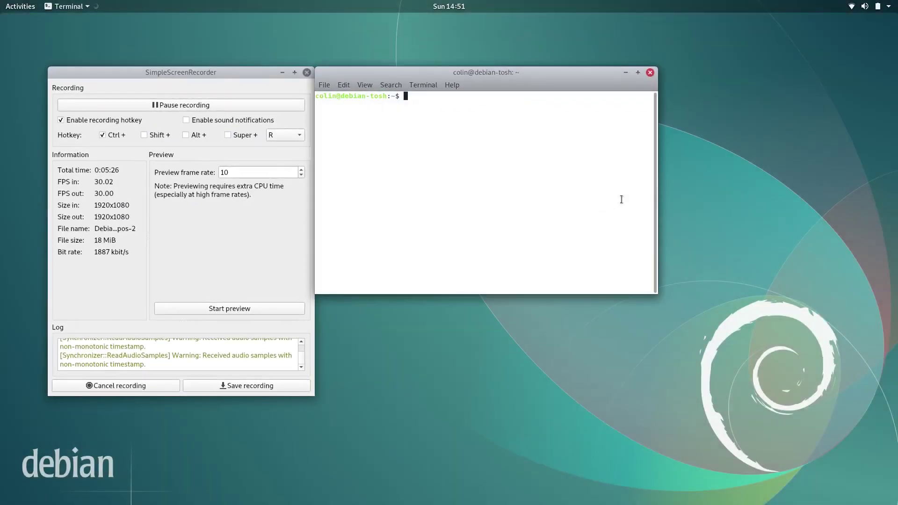
# Step: Maximize the terminal, recall update-ca-certificates --fresh, apt update and apt upgrade from history, then close it
pyautogui.moveTo(476, 85); pyautogui.dragTo(429, 6)
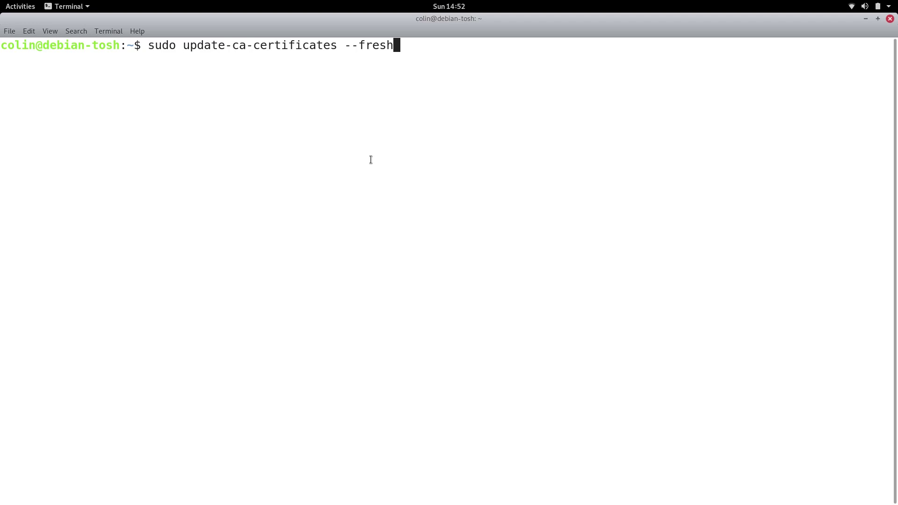
pyautogui.press('Up')
pyautogui.press('Down')
pyautogui.press('Down')
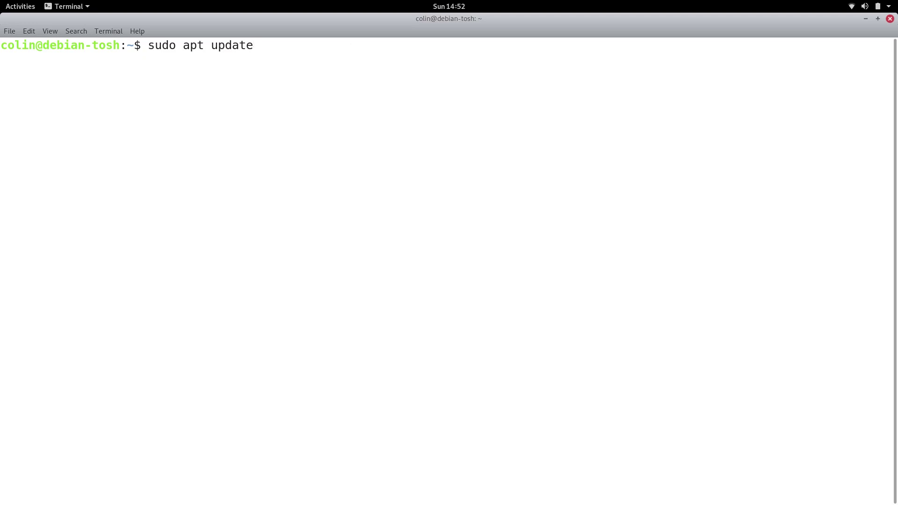
pyautogui.press('Down')
pyautogui.click(890, 19)
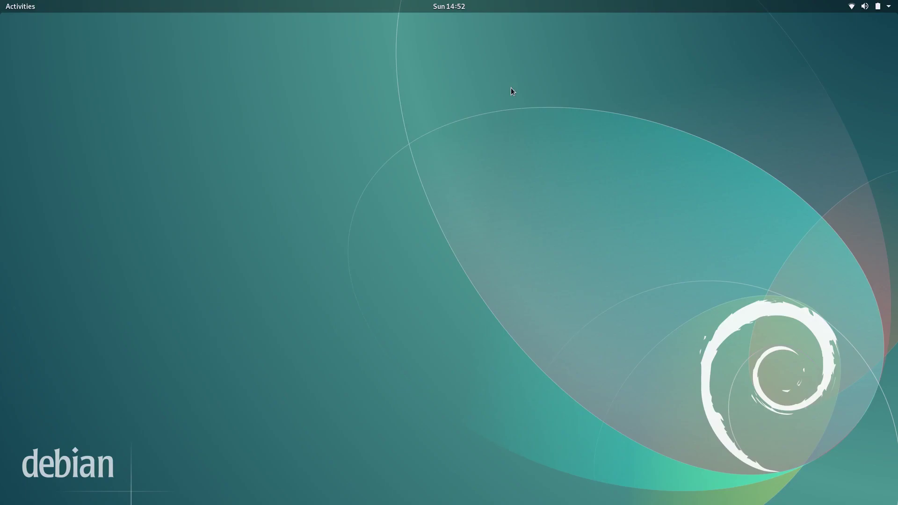
pyautogui.click(20, 8)
# Step: In Firefox, open the debian.org/mirror/list link in a new tab and go to ftp.au.debian.org/debian/
pyautogui.click(22, 90)
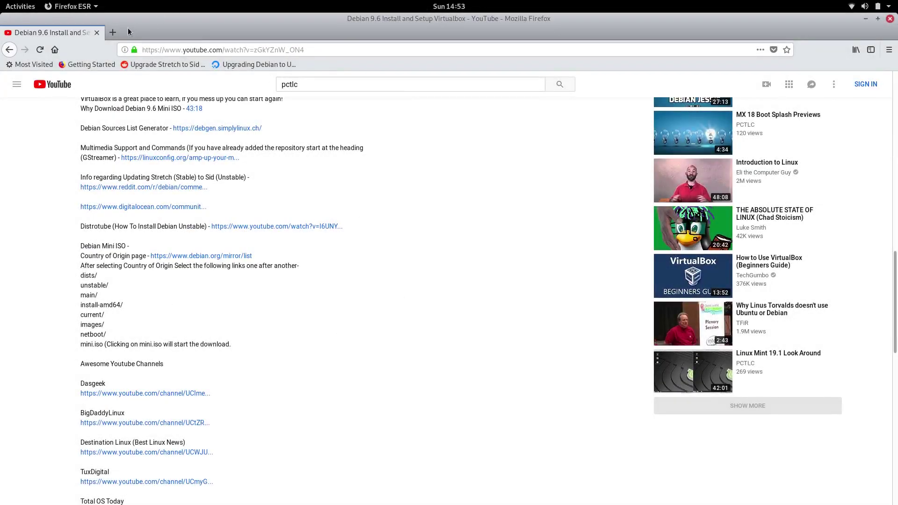
pyautogui.rightClick(236, 257)
pyautogui.click(250, 263)
pyautogui.click(159, 32)
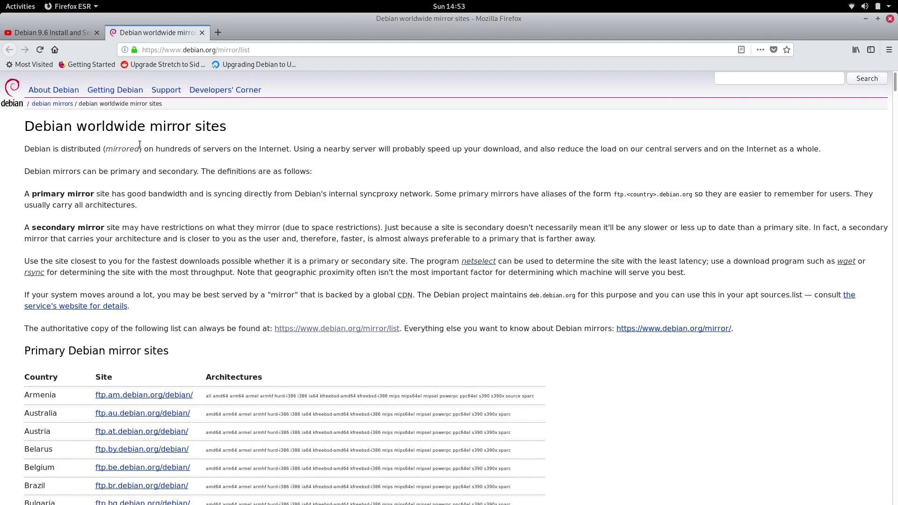
pyautogui.scroll(-3, 153, 152)
pyautogui.scroll(-3, 169, 161)
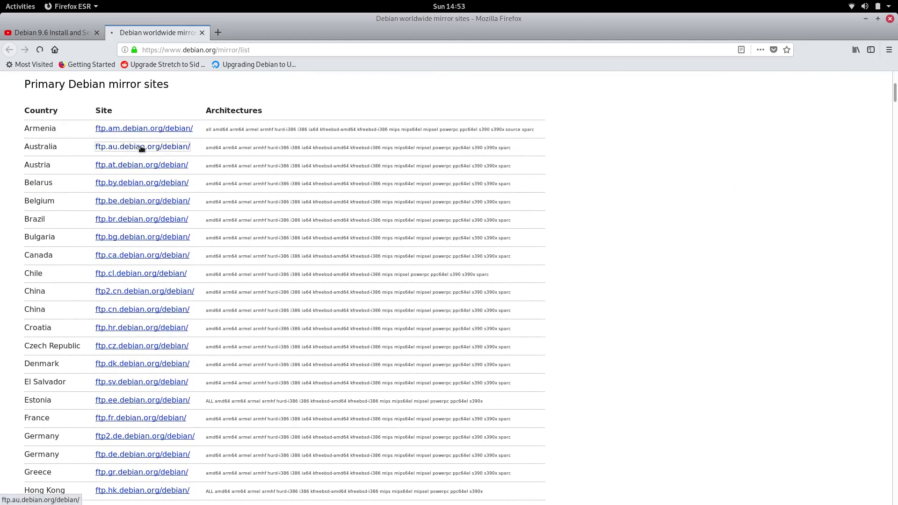
pyautogui.click(133, 147)
# Step: Open the mirror's dists/ folder, cross-checking the path against the video description
pyautogui.click(52, 33)
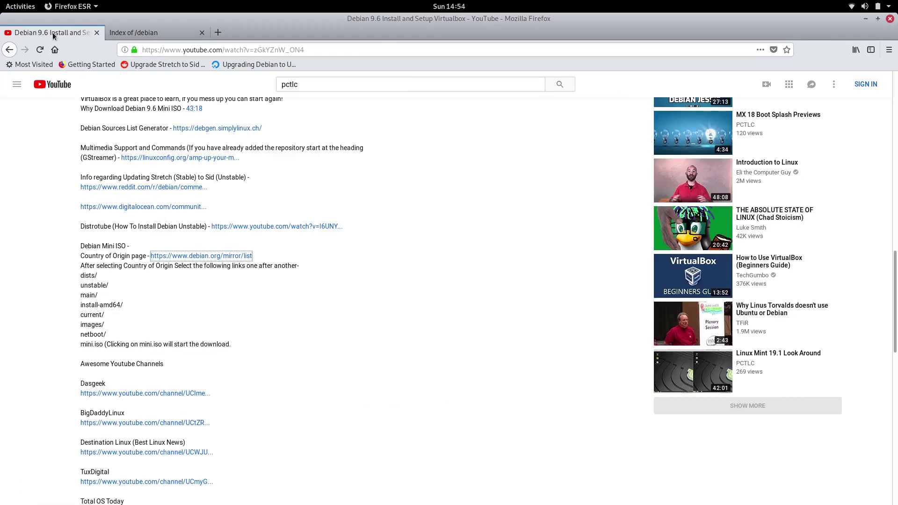
pyautogui.click(156, 38)
pyautogui.click(25, 206)
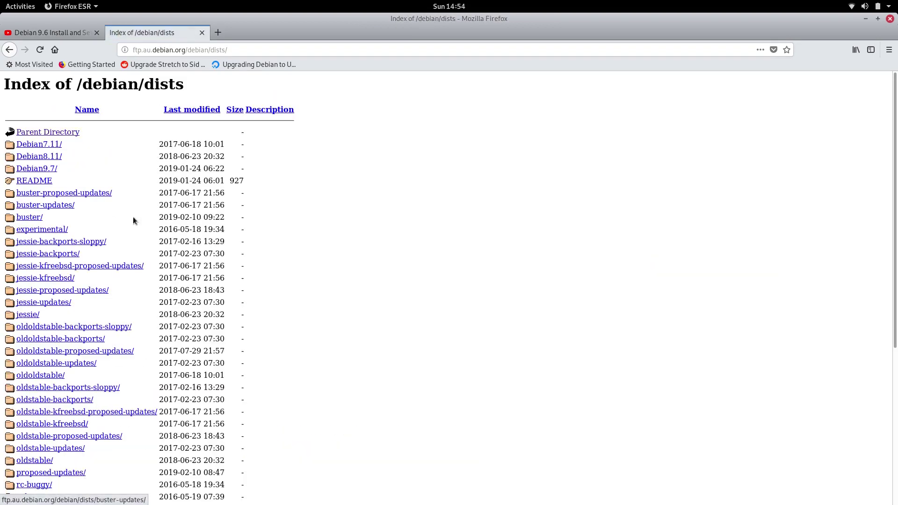
pyautogui.click(30, 35)
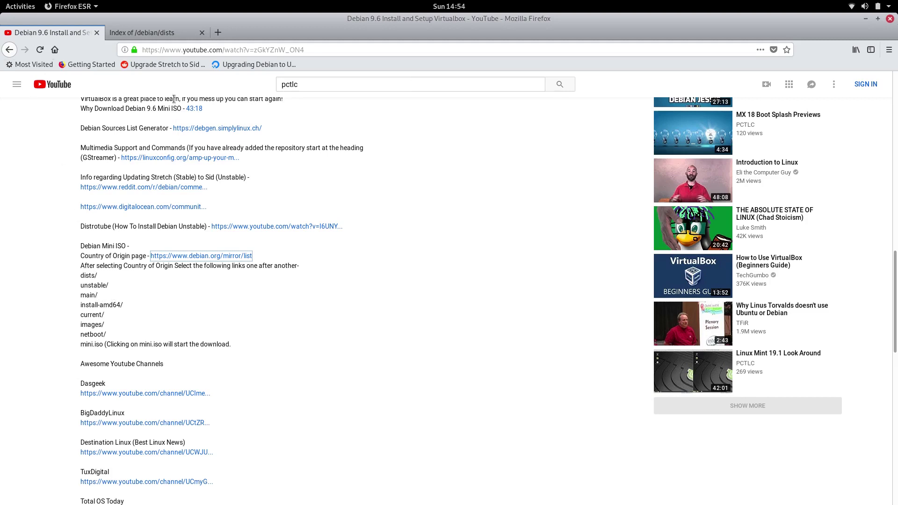
pyautogui.click(177, 33)
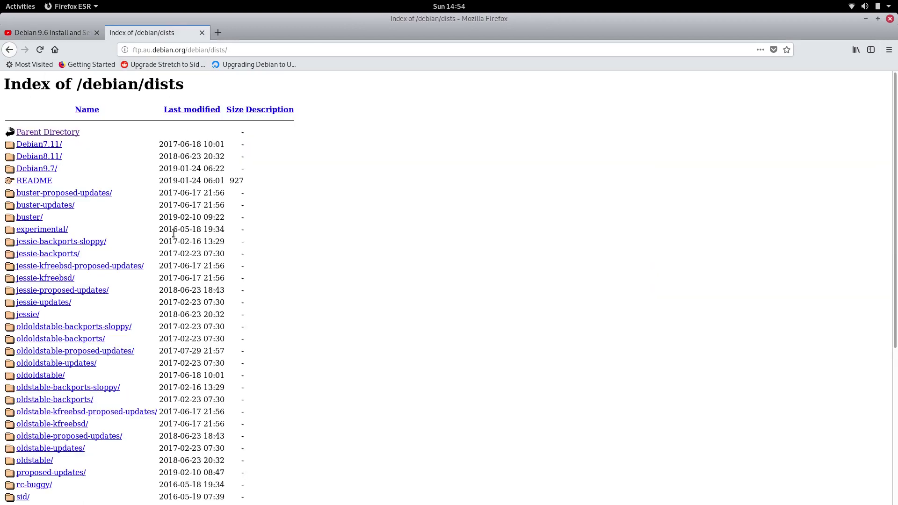
pyautogui.scroll(-3, 83, 227)
pyautogui.scroll(-3, 83, 226)
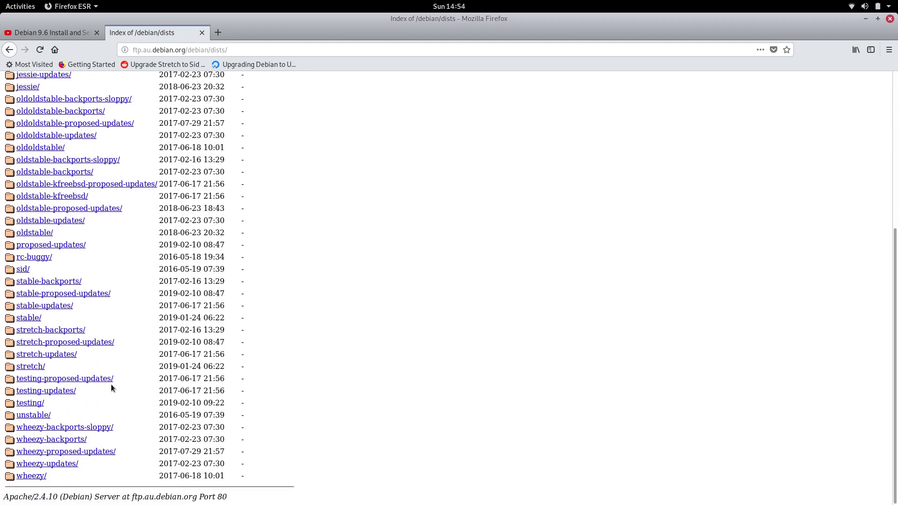
pyautogui.scroll(6, 57, 415)
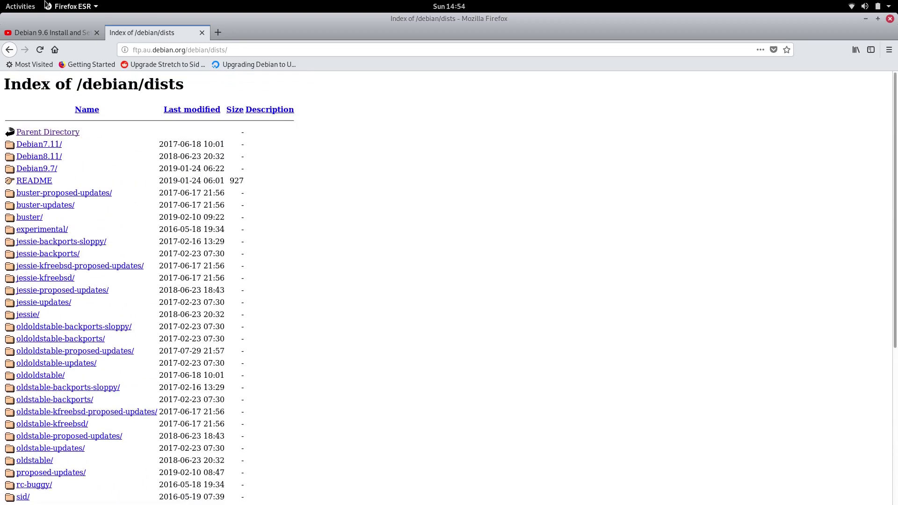
pyautogui.press('super')
pyautogui.write('b')
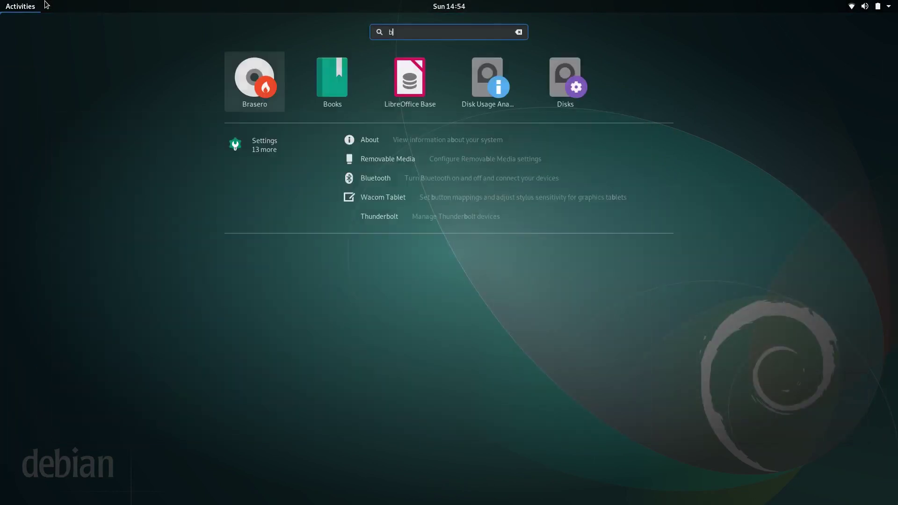
pyautogui.press('BackSpace')
pyautogui.write('a')
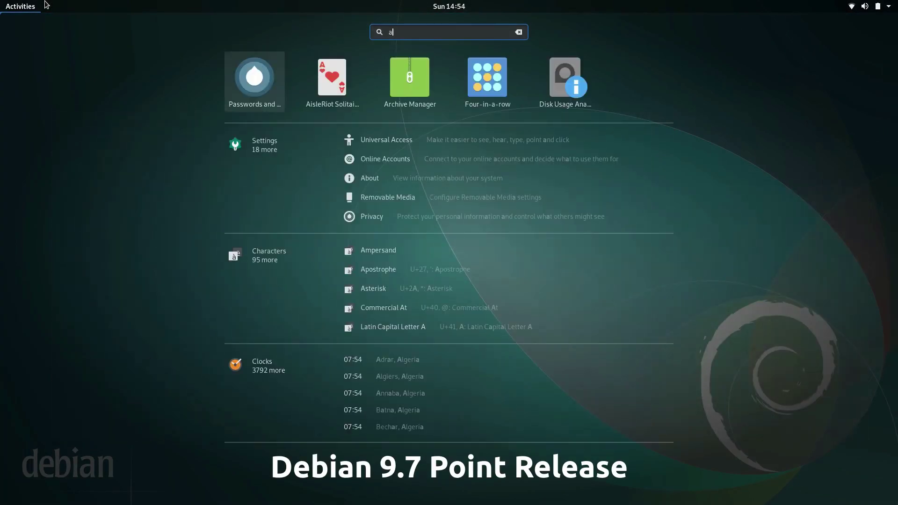
pyautogui.write('bout')
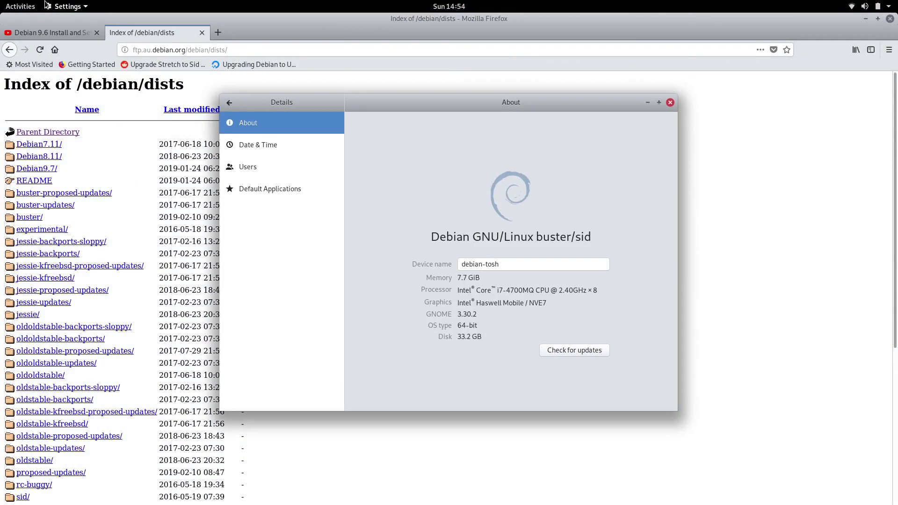
pyautogui.click(671, 102)
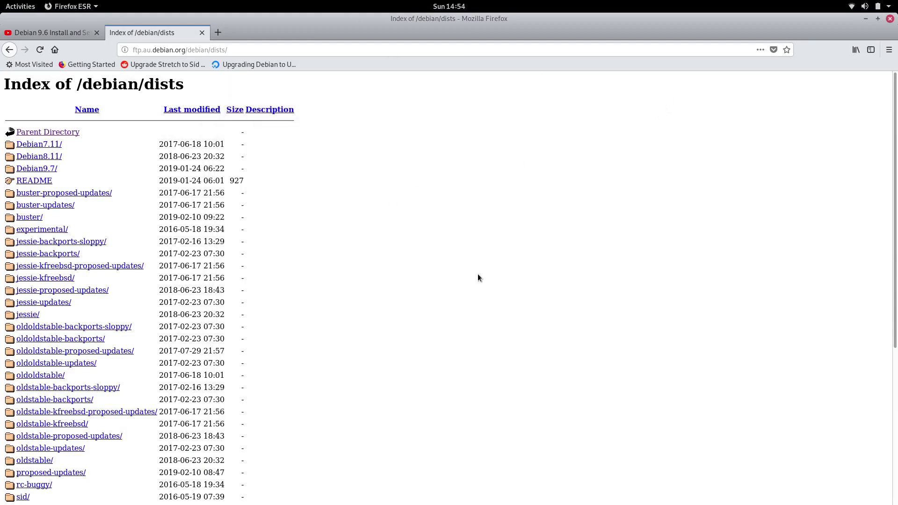
pyautogui.scroll(-2, 253, 241)
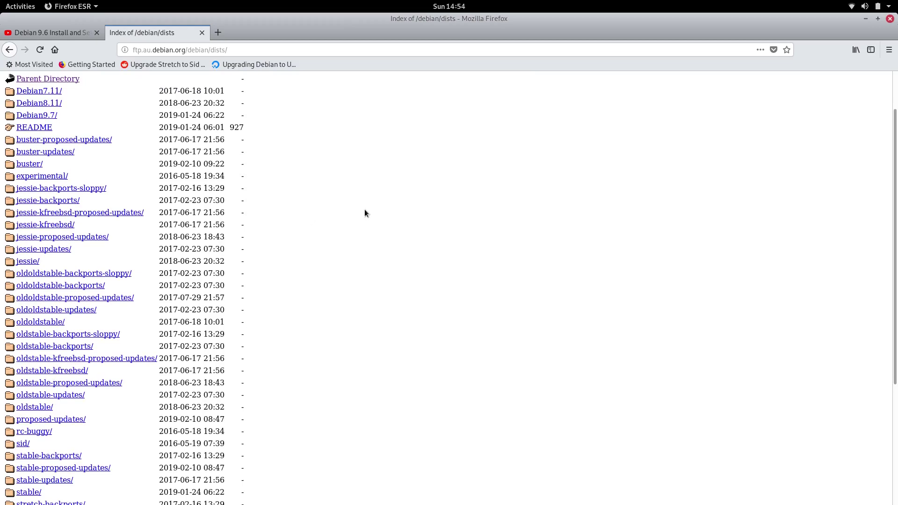
pyautogui.scroll(2, 364, 209)
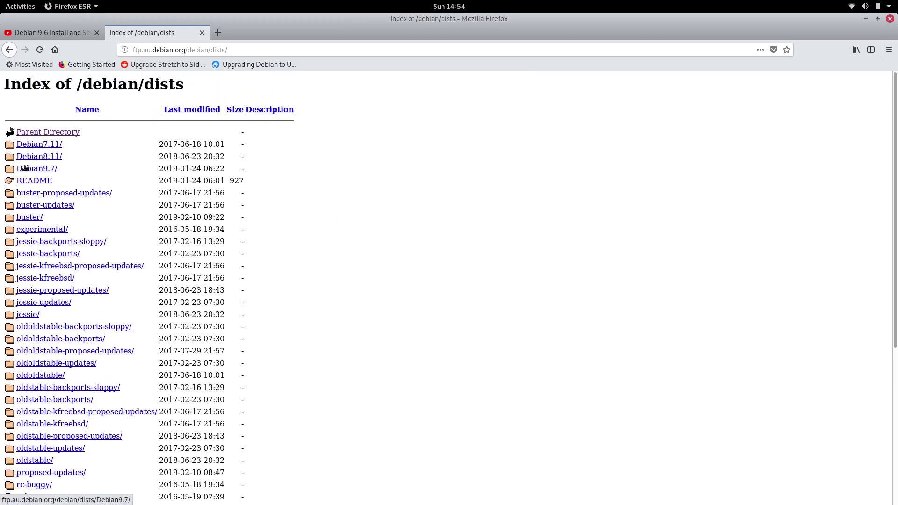
pyautogui.scroll(-8, 65, 290)
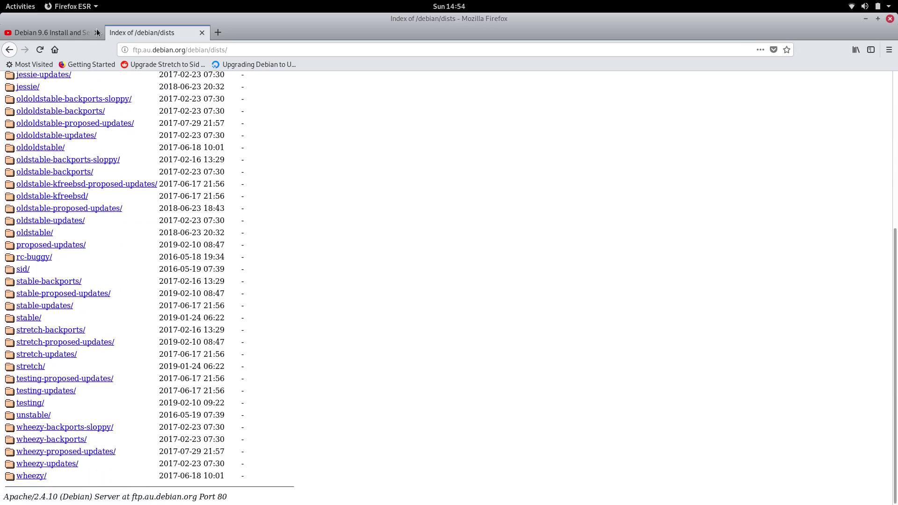
pyautogui.click(55, 36)
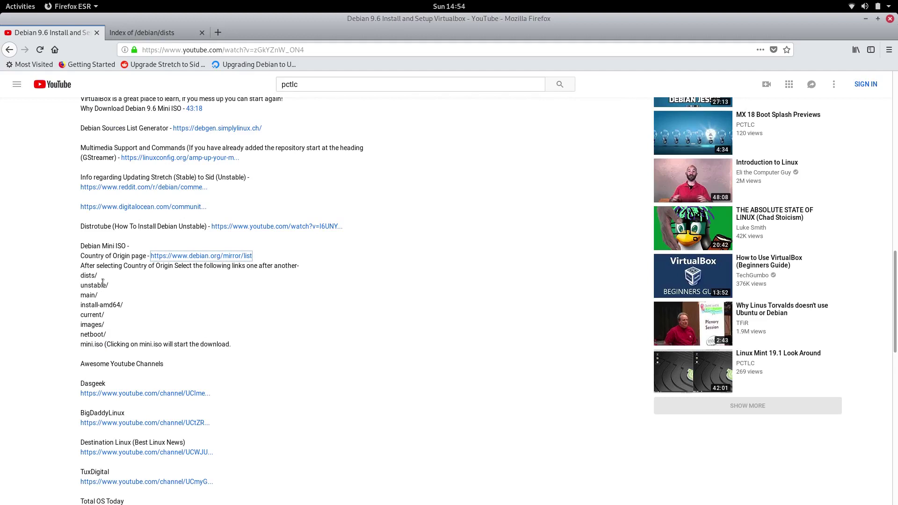
pyautogui.click(157, 33)
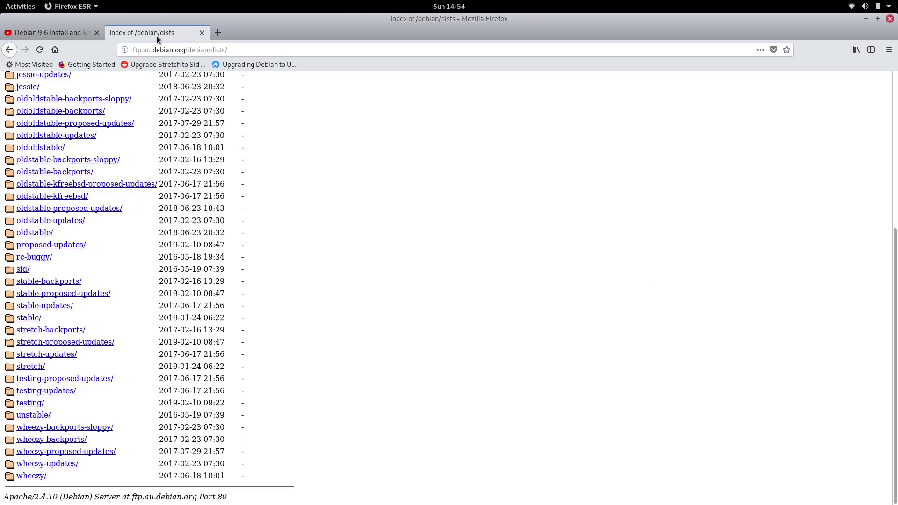
pyautogui.scroll(5, 92, 137)
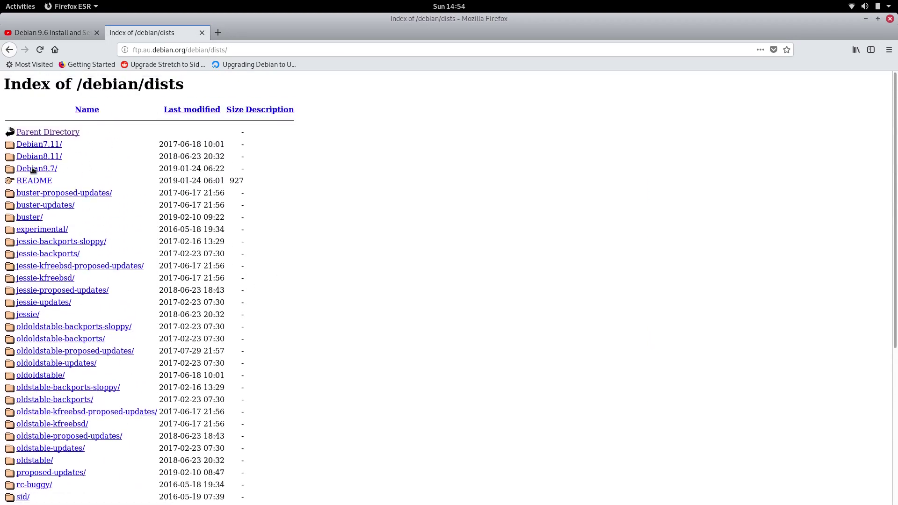
# Step: Open the Debian9.7/ and main/ folders, checking the video description between each
pyautogui.click(34, 169)
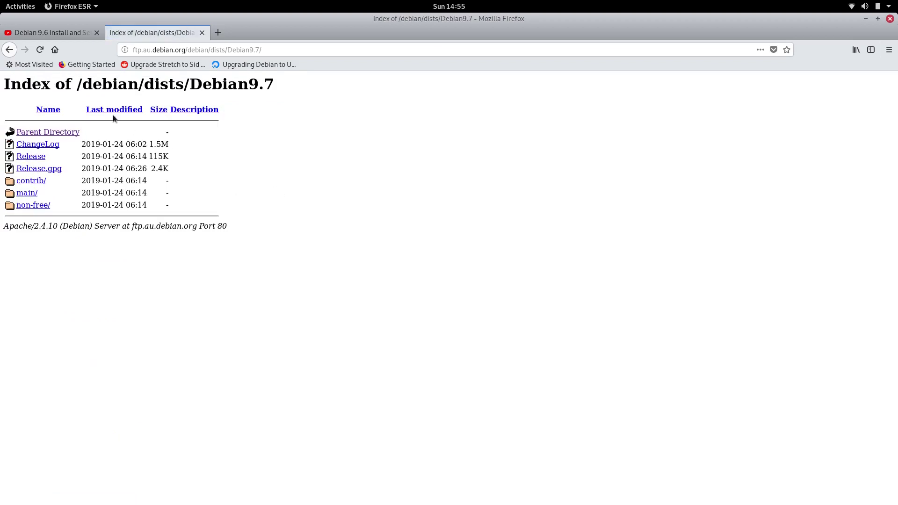
pyautogui.click(51, 36)
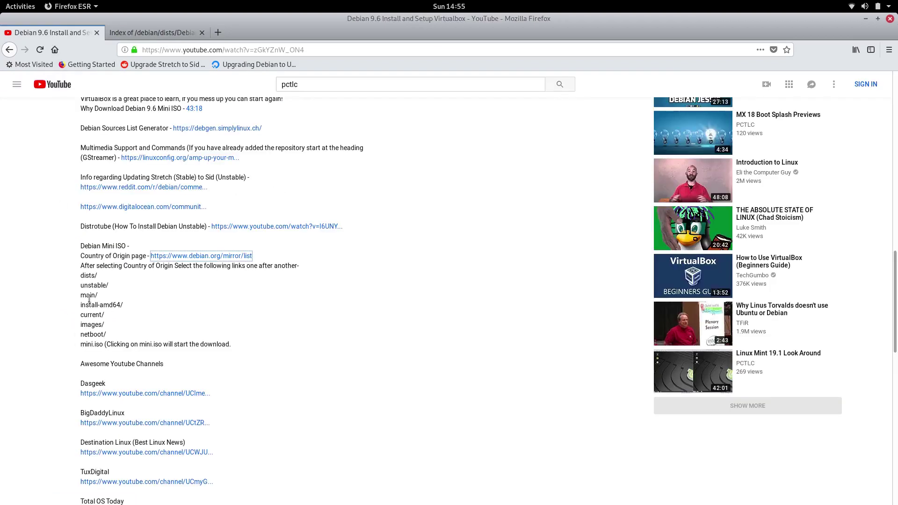
pyautogui.click(133, 32)
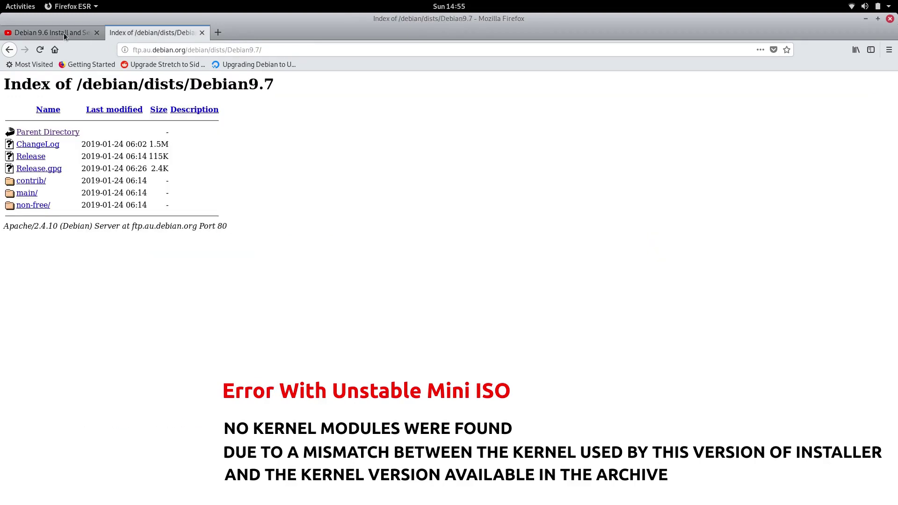
pyautogui.click(26, 193)
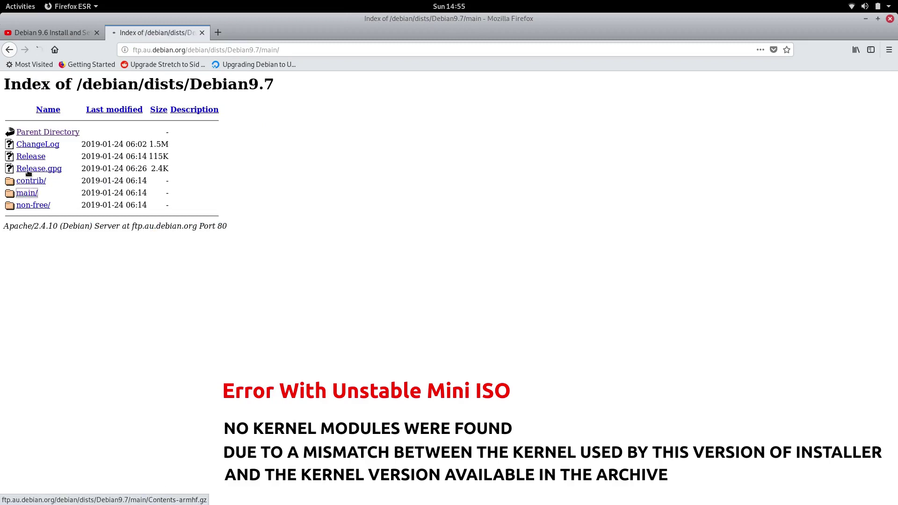
pyautogui.click(48, 33)
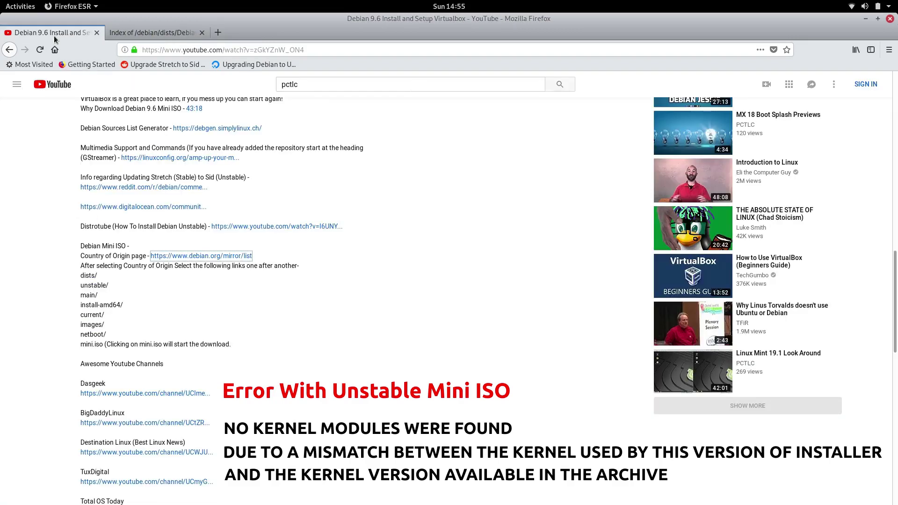
pyautogui.click(165, 40)
# Step: Continue through installer-amd64/ and current/ into the images/ folder, rechecking the description
pyautogui.scroll(-5, 145, 209)
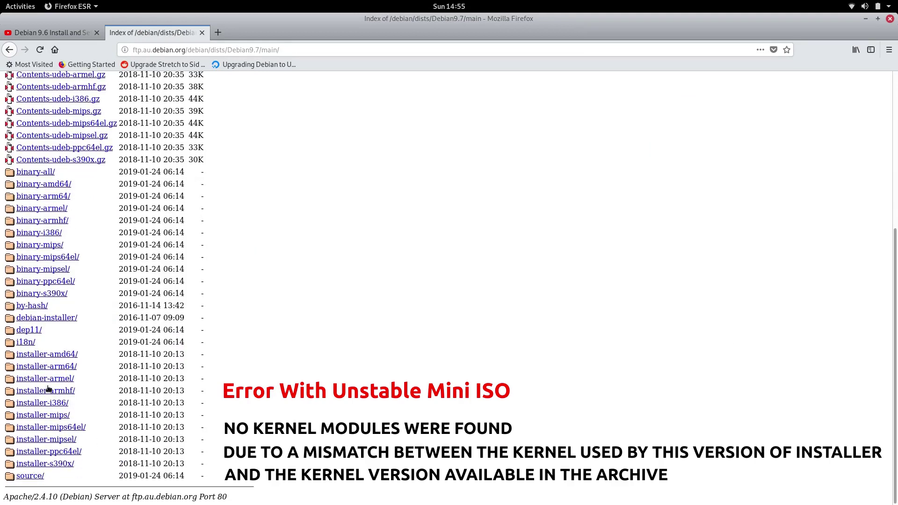
pyautogui.click(53, 355)
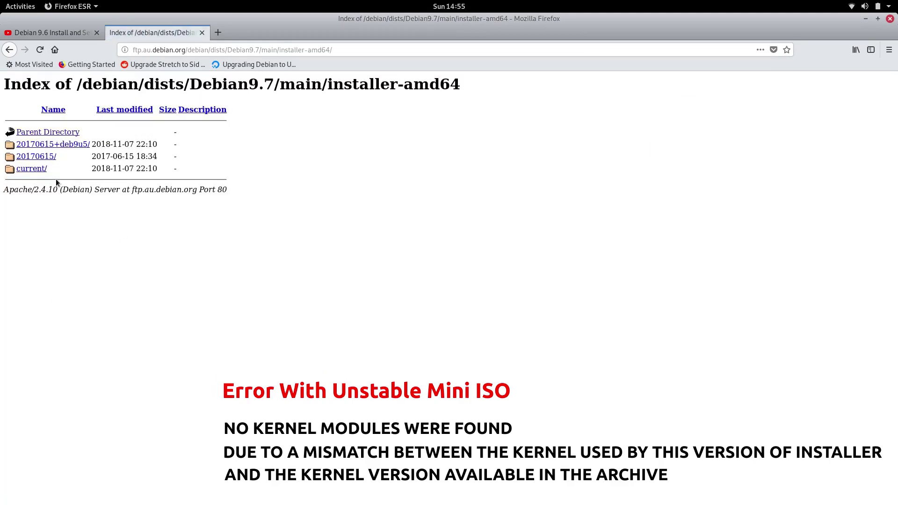
pyautogui.click(31, 169)
pyautogui.click(29, 145)
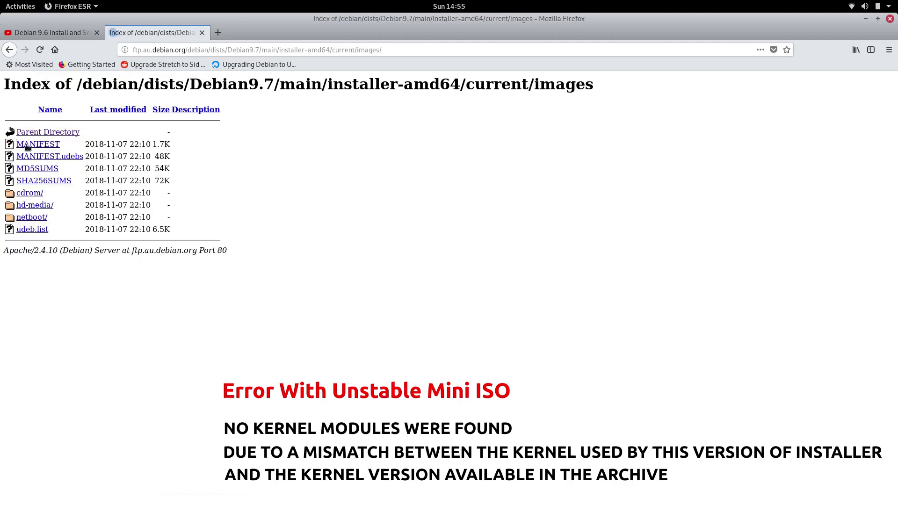
pyautogui.click(52, 33)
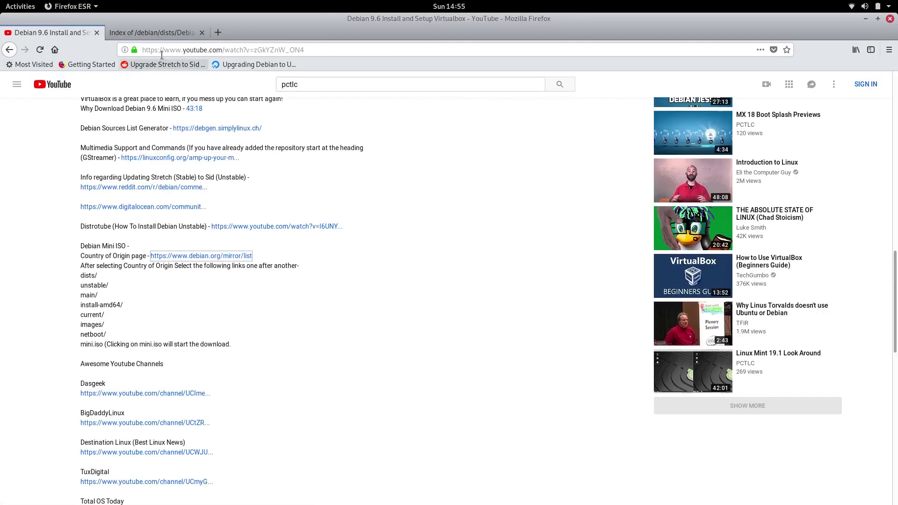
pyautogui.click(182, 33)
# Step: Open the netboot/ folder listing mini.iso at 39M, then return to the YouTube tab
pyautogui.click(32, 219)
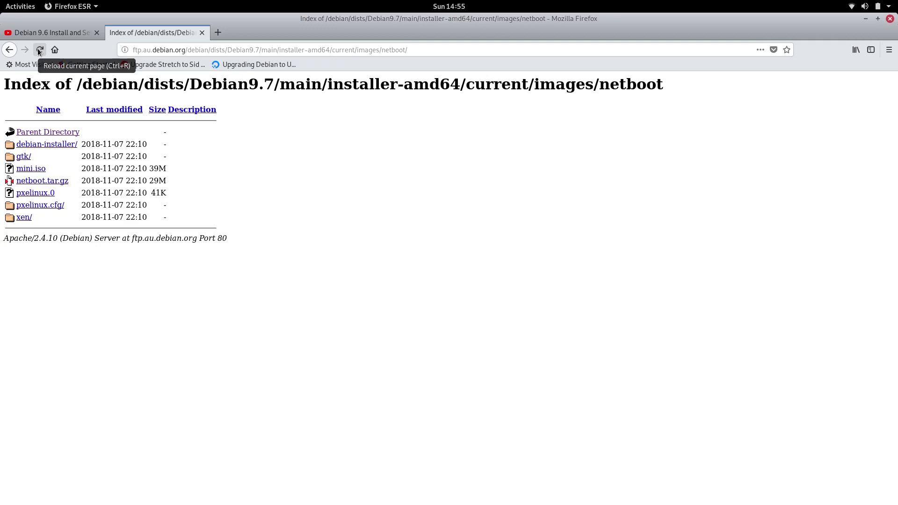
pyautogui.click(52, 35)
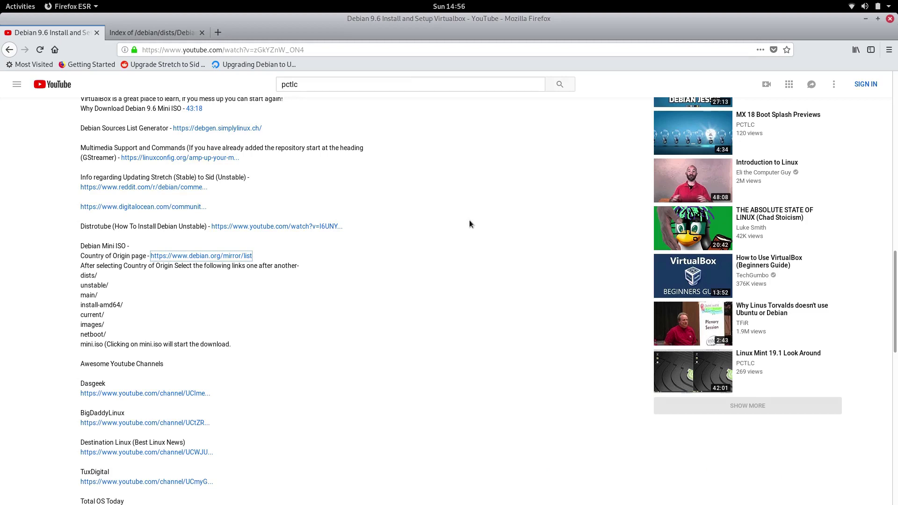
# Step: Close the mirror tab, then highlight and deselect the Debian Mini ISO folder steps in the description
pyautogui.scroll(15, 485, 253)
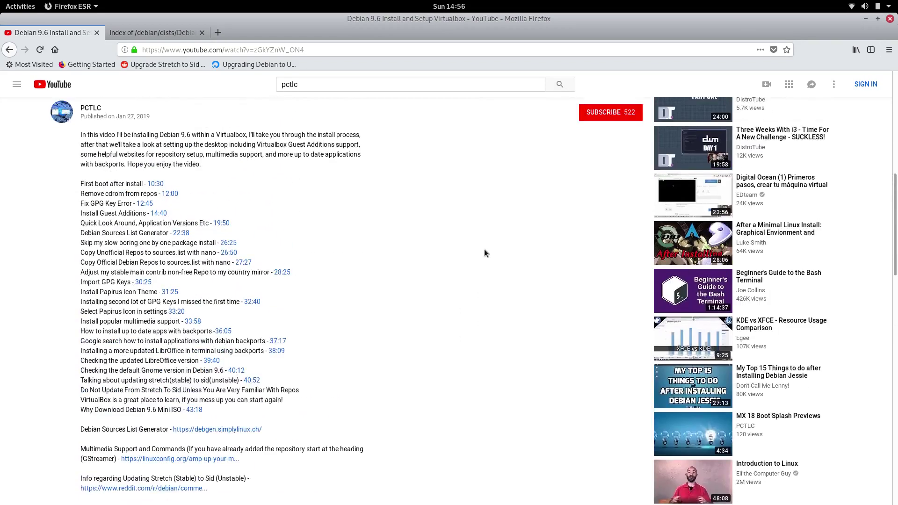
pyautogui.scroll(2, 485, 252)
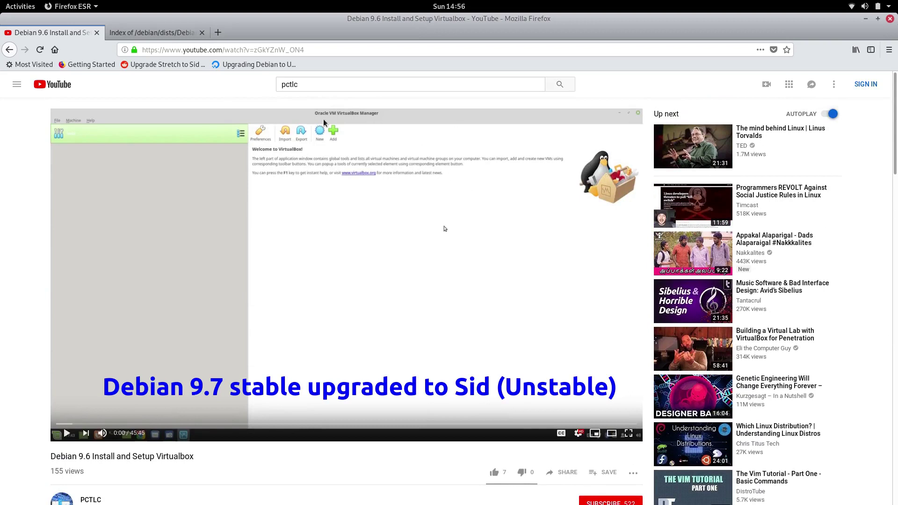
pyautogui.scroll(-3, 265, 284)
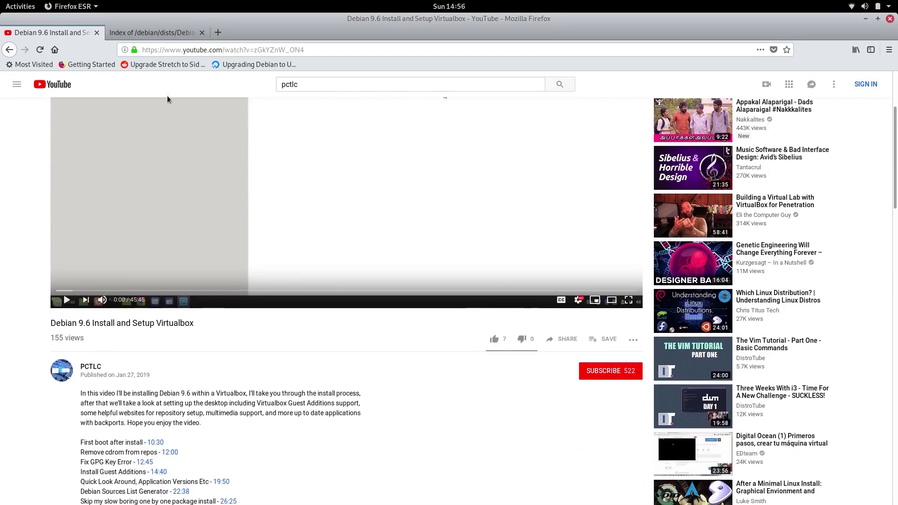
pyautogui.click(96, 32)
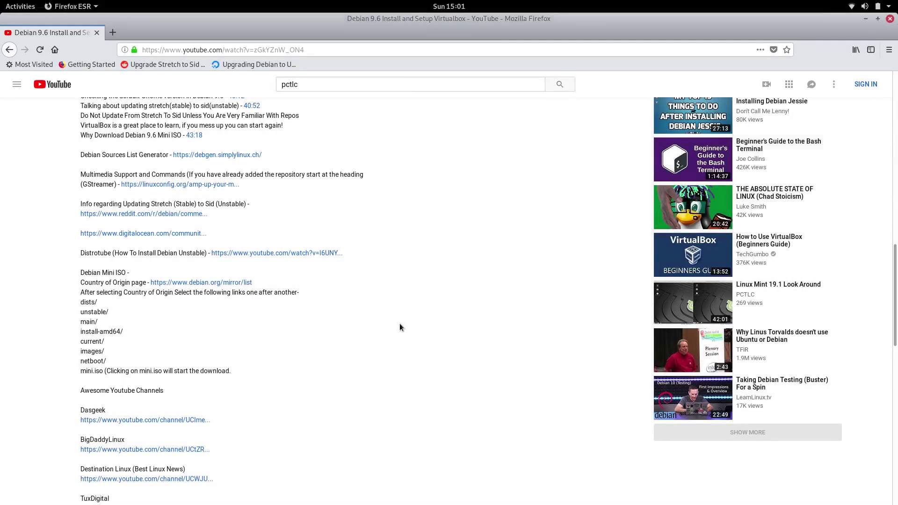
pyautogui.moveTo(81, 273); pyautogui.dragTo(275, 376)
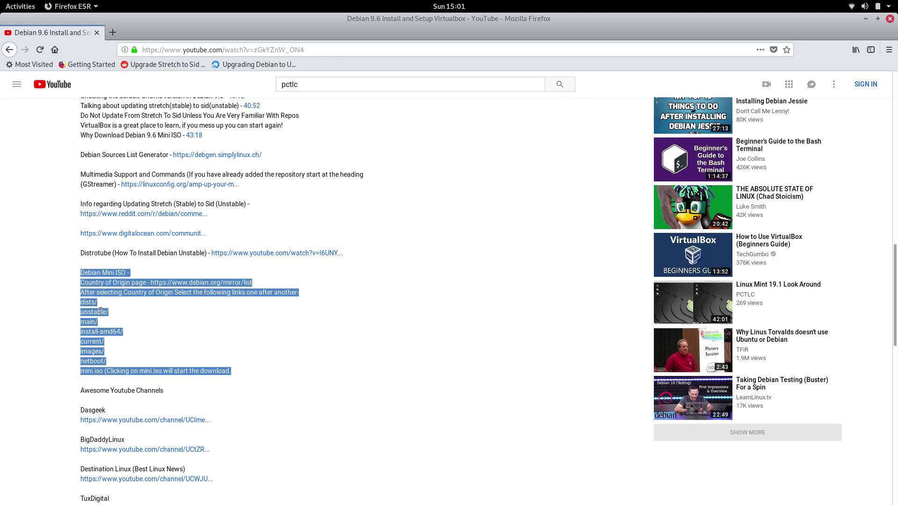
pyautogui.click(247, 326)
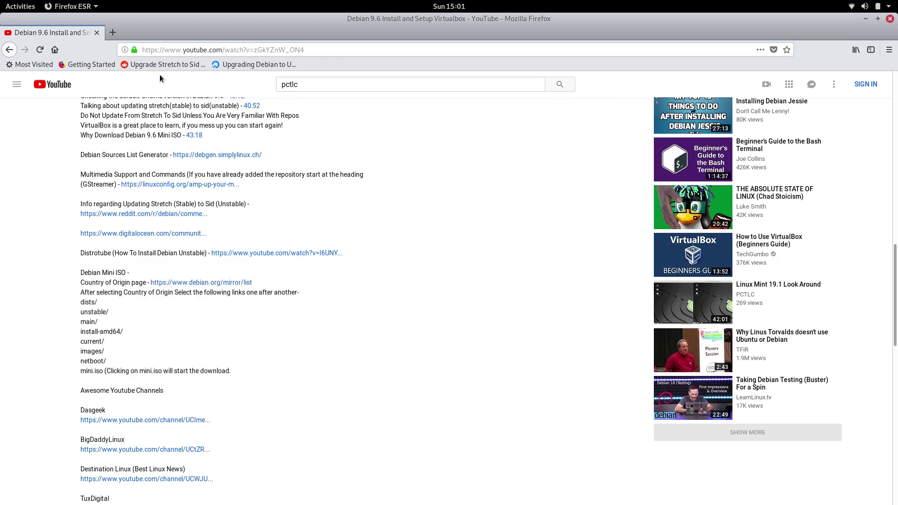